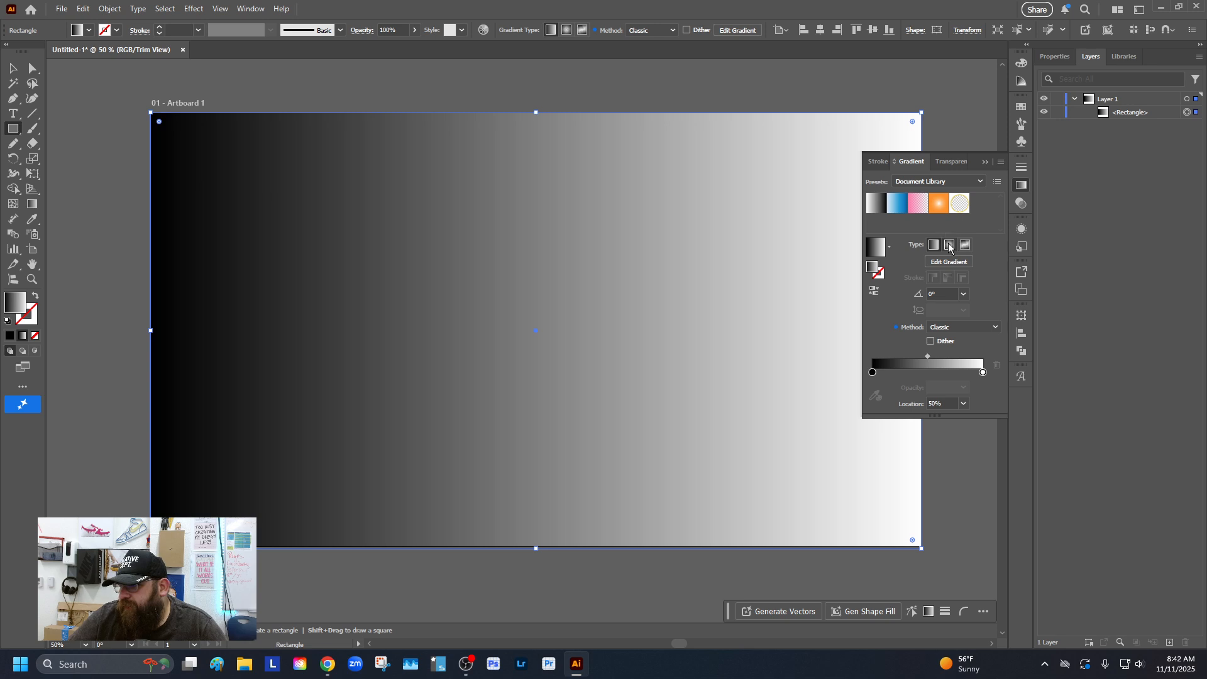
# Step: Make the background rectangle's fill a radial gradient and set its outer color stop to dark purple #47005F
pyautogui.click(950, 246)
pyautogui.click(983, 373)
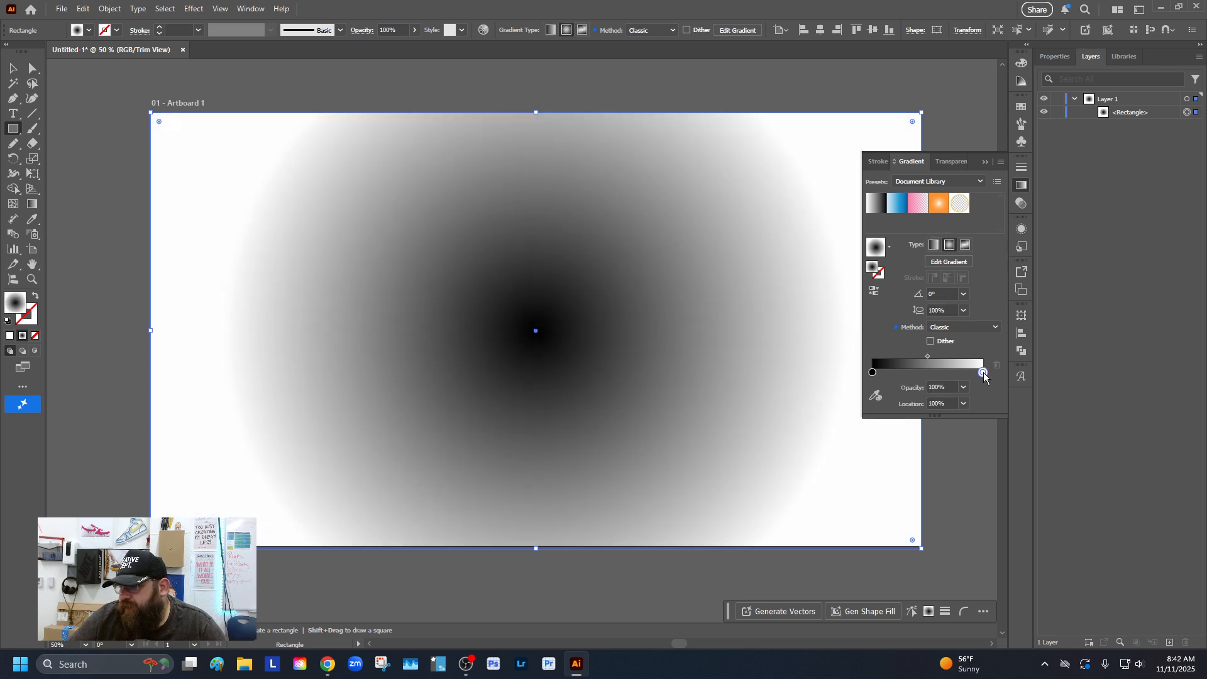
pyautogui.doubleClick(984, 373)
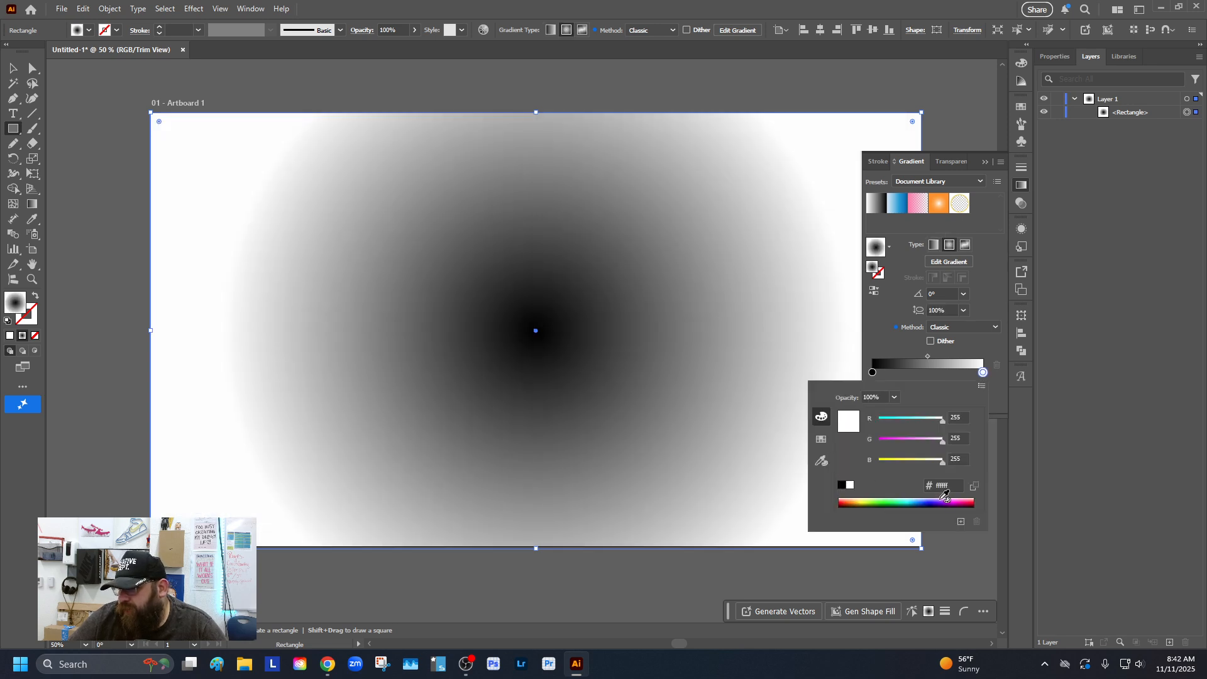
pyautogui.moveTo(946, 497); pyautogui.dragTo(950, 498)
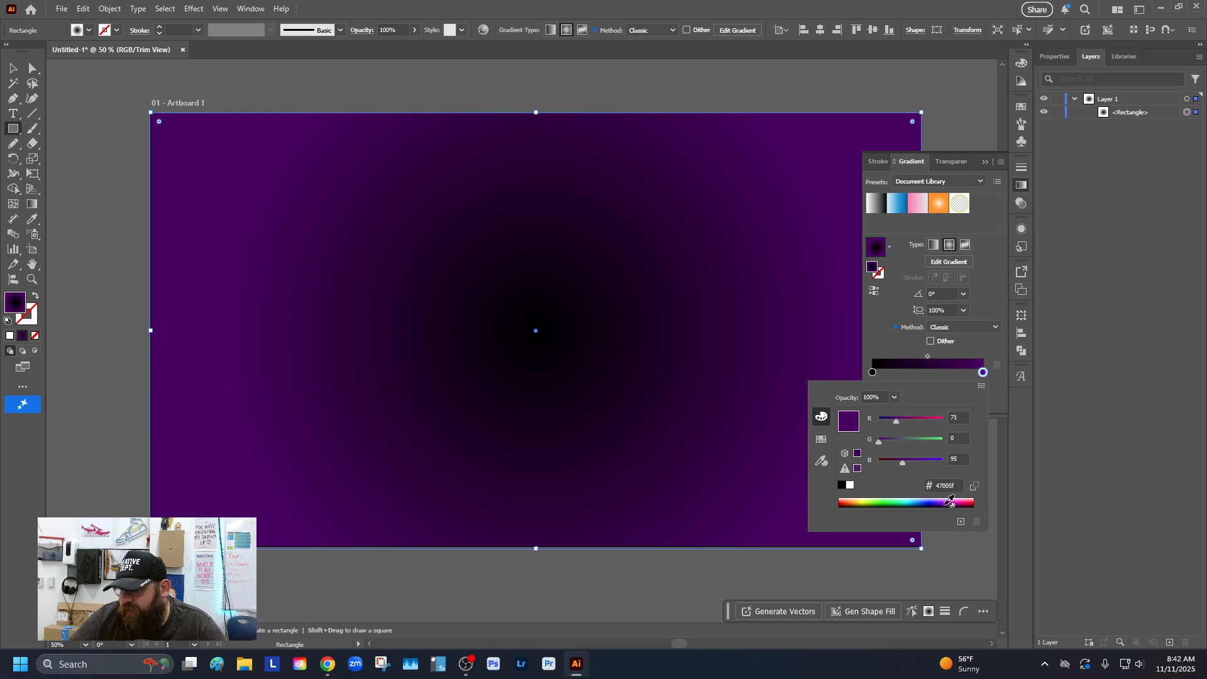
# Step: Set the gradient's inner color stop to bright pink and shift the midpoint between the two colors to 40%
pyautogui.doubleClick(872, 373)
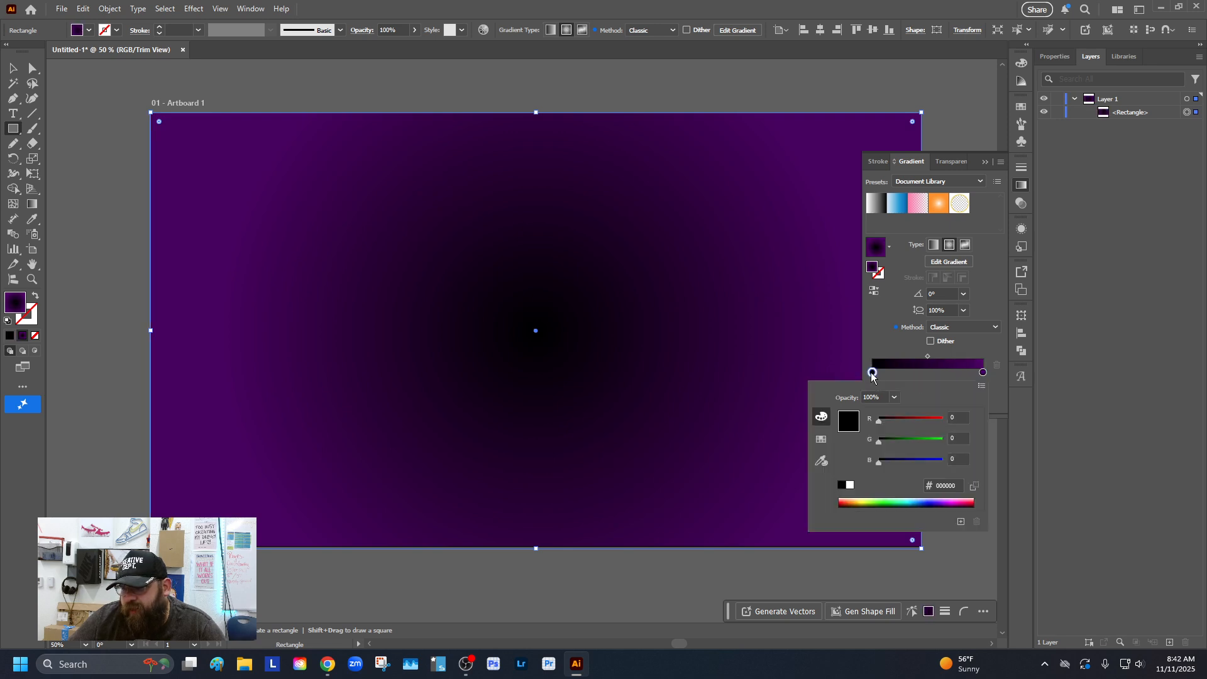
pyautogui.moveTo(950, 502); pyautogui.dragTo(962, 496)
pyautogui.click(929, 358)
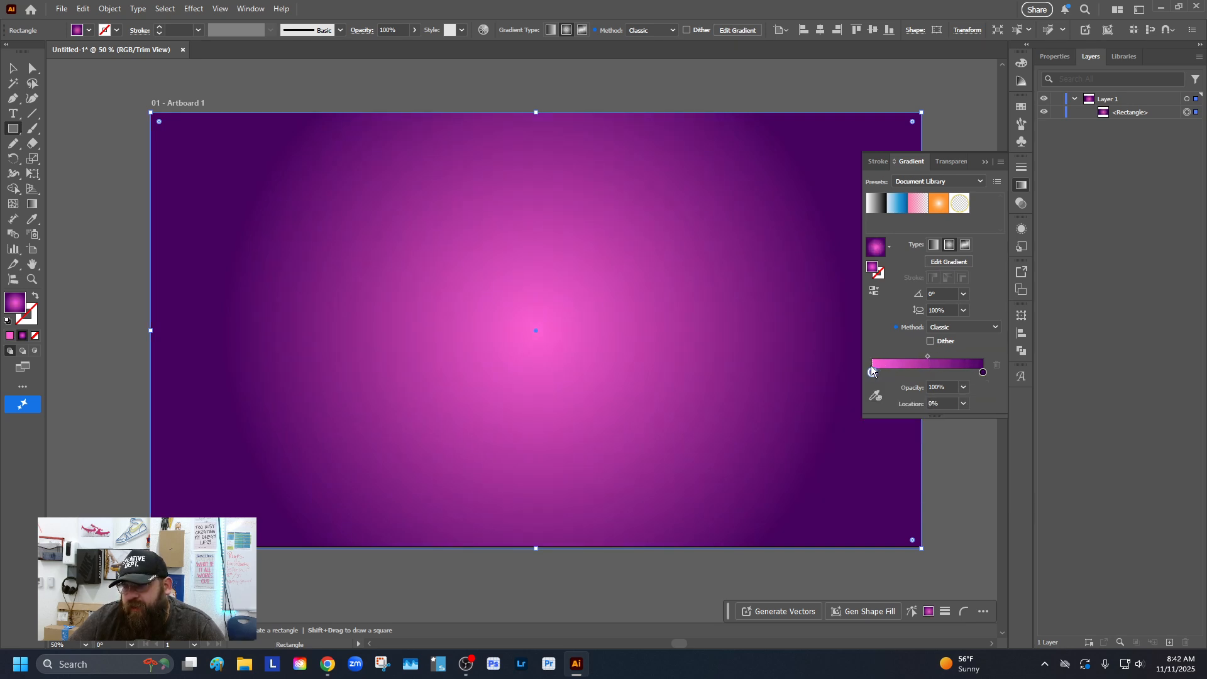
pyautogui.moveTo(926, 357)
pyautogui.mouseDown()
pyautogui.moveTo(909, 356)
pyautogui.moveTo(918, 356)
pyautogui.mouseUp()
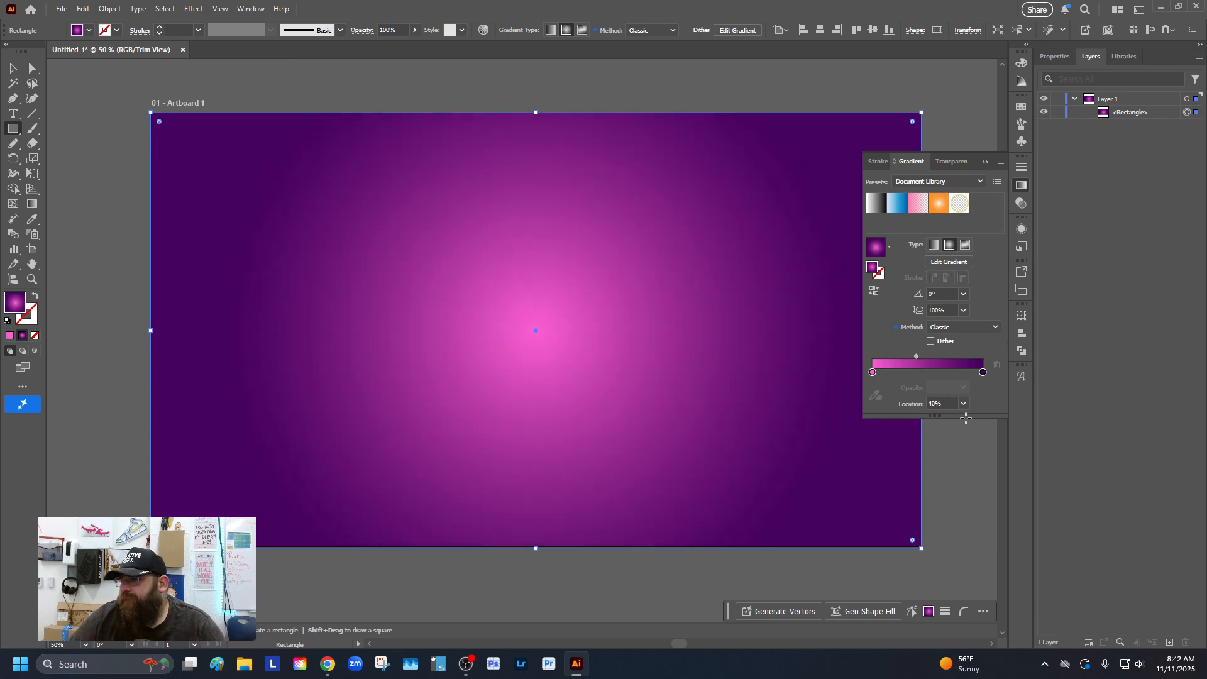
pyautogui.click(985, 162)
# Step: Apply the Grain texture effect to the background rectangle with an intensity of 24
pyautogui.click(194, 9)
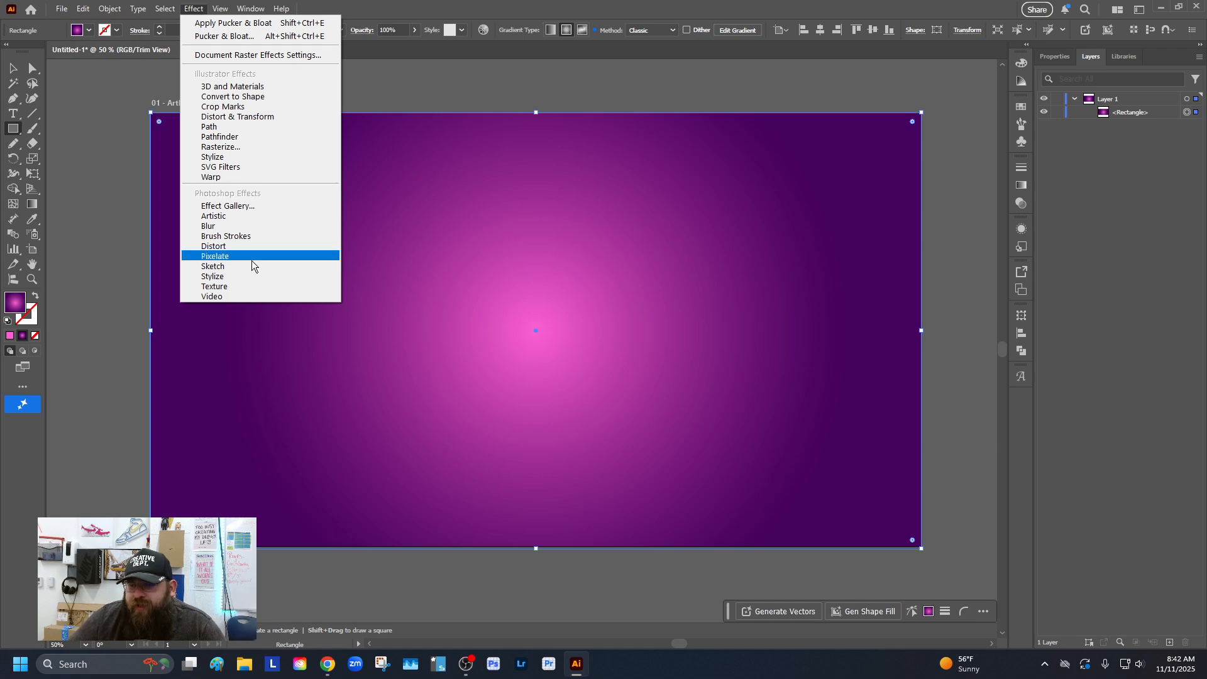
pyautogui.moveTo(243, 290)
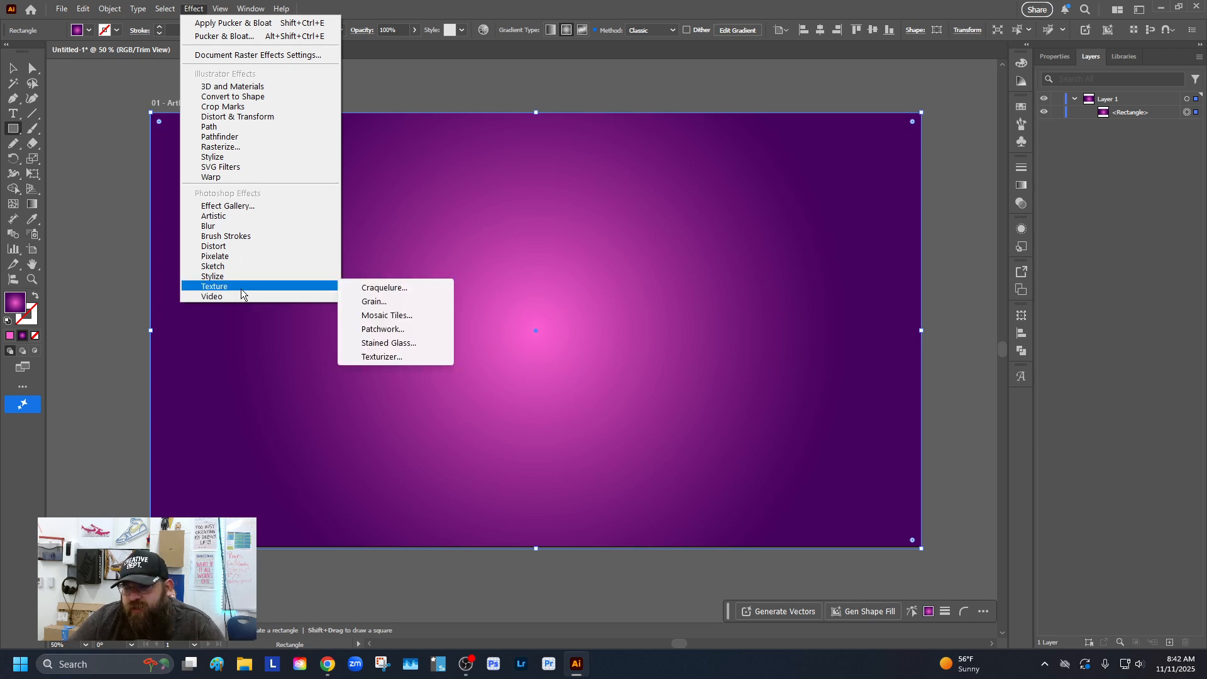
pyautogui.click(385, 303)
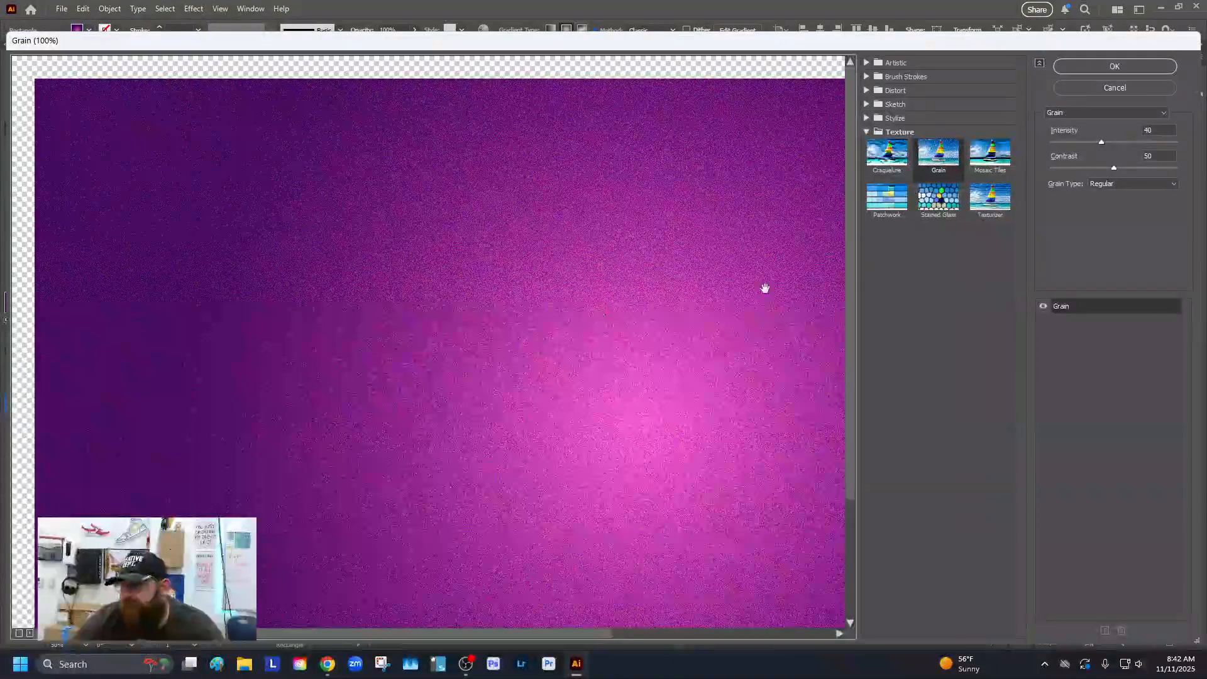
pyautogui.moveTo(1100, 142); pyautogui.dragTo(1082, 149)
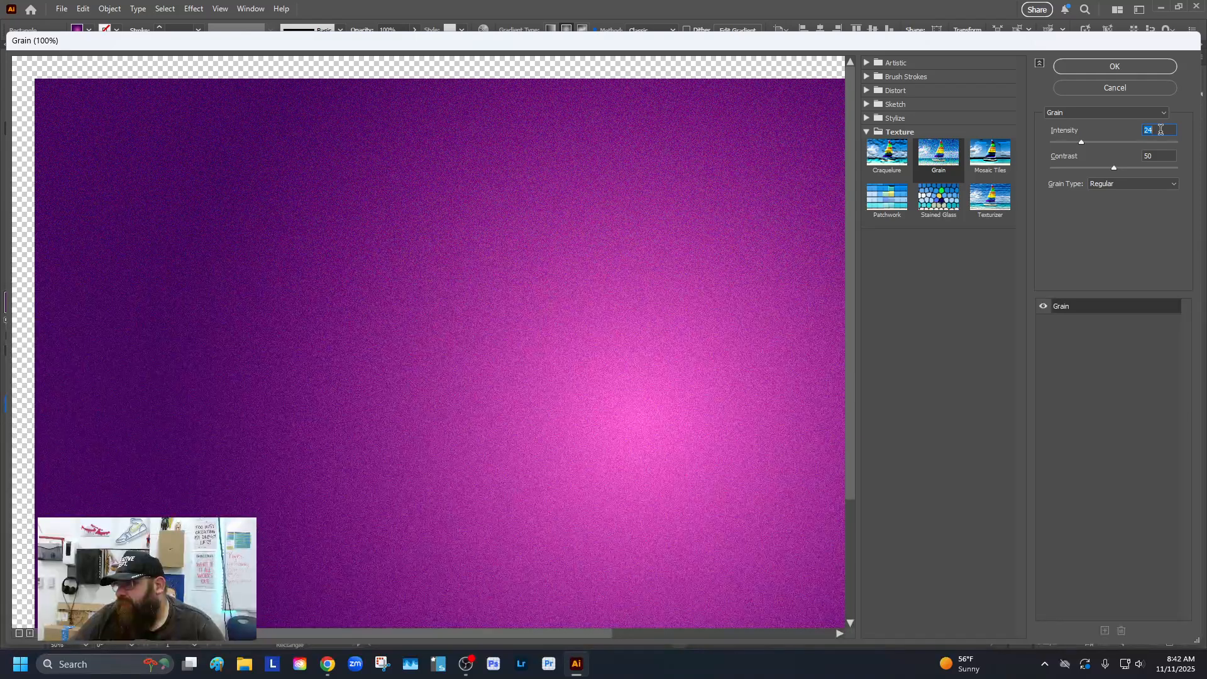
pyautogui.click(1092, 69)
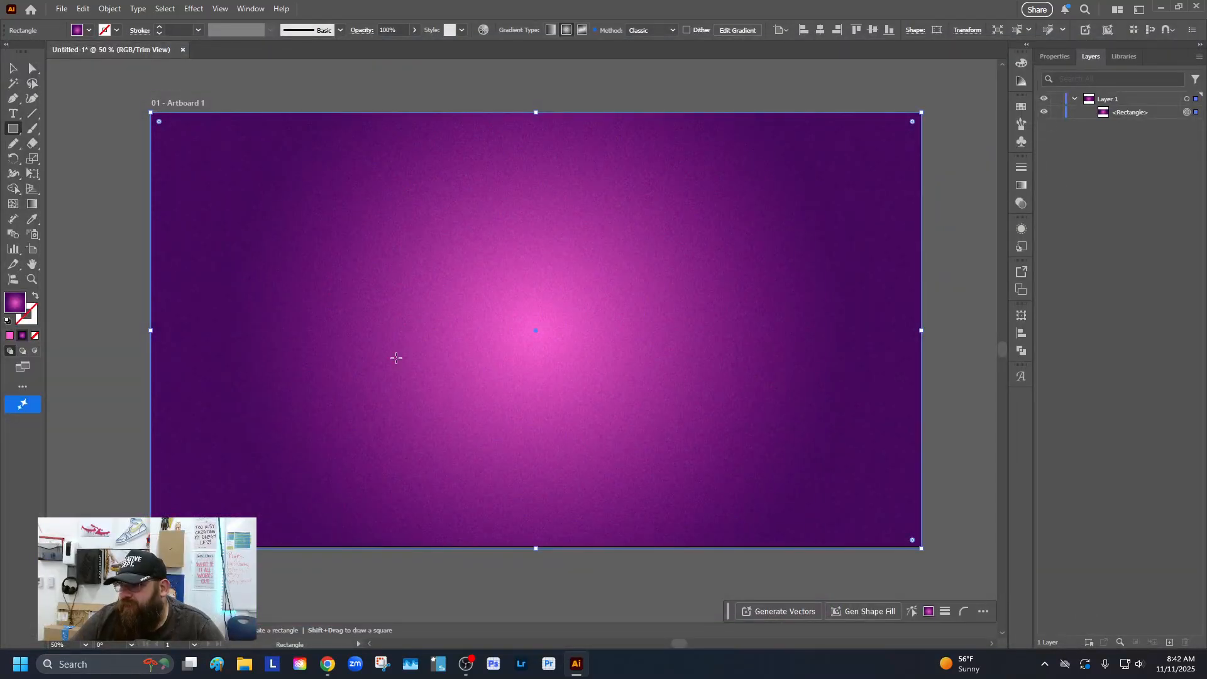
# Step: Lock the background rectangle so it cannot be selected or moved
pyautogui.press('v')
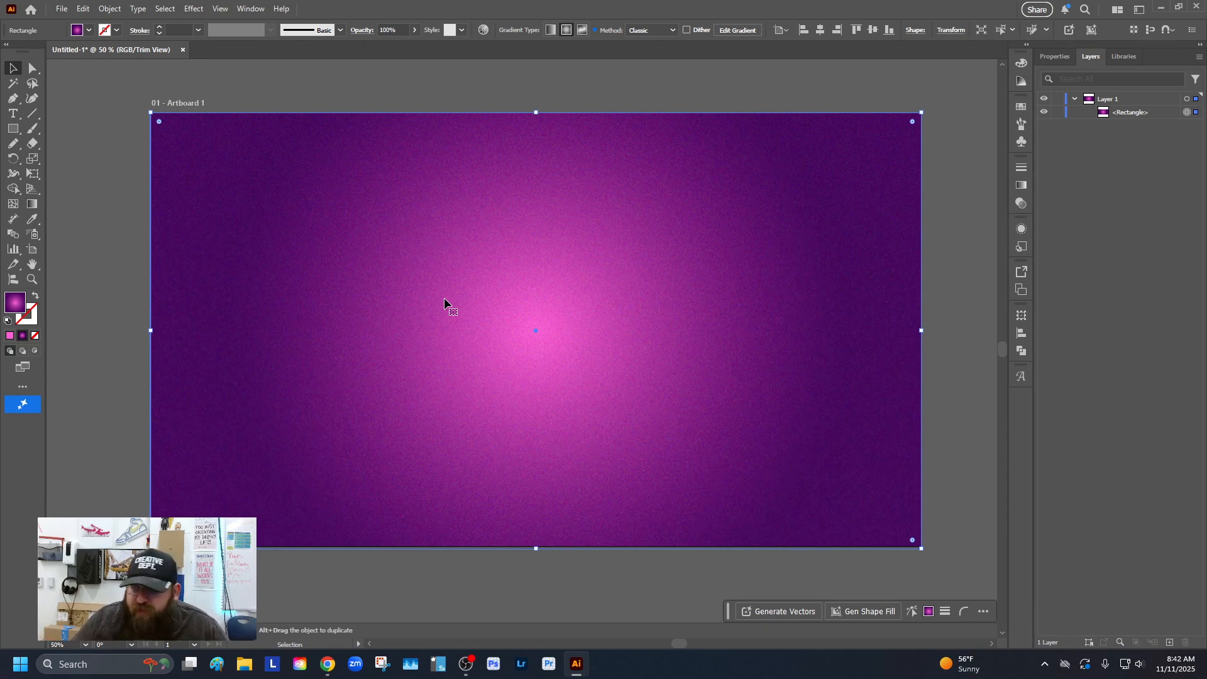
pyautogui.click(1058, 114)
pyautogui.click(1059, 113)
pyautogui.click(835, 227)
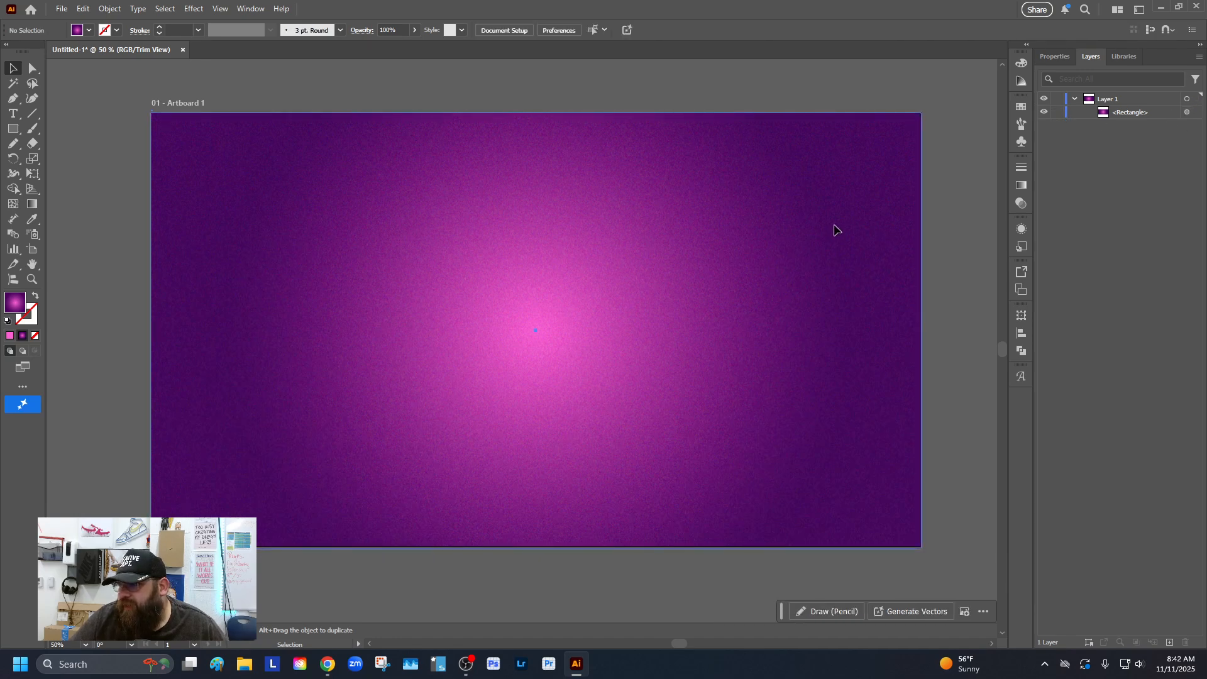
pyautogui.press('a')
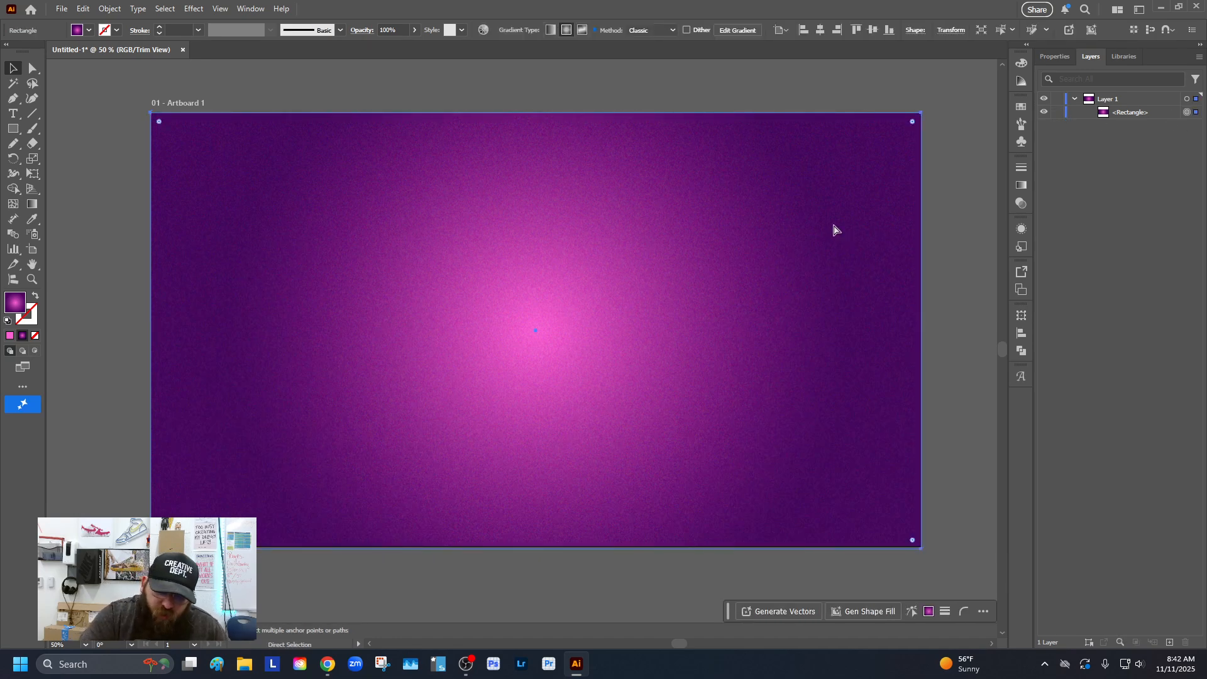
pyautogui.hotkey('ctrl', '2')
pyautogui.press('v')
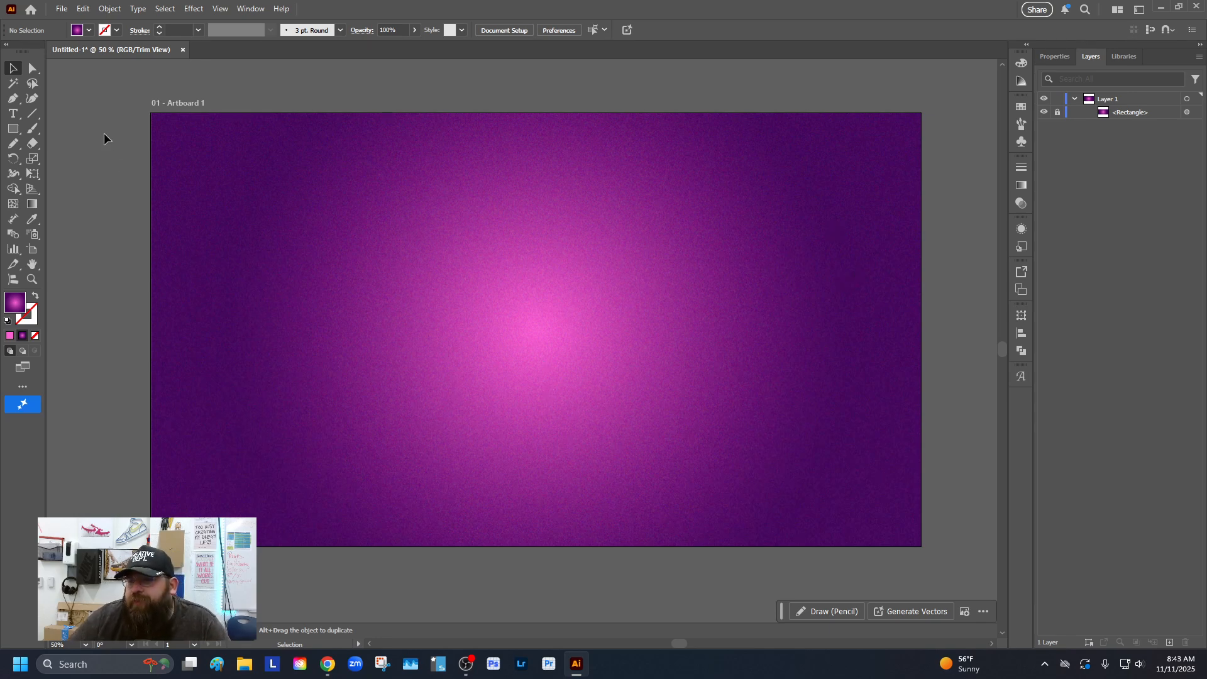
# Step: Draw a 10-point star about 205 px wide near the artboard's upper-left corner with the Star tool
pyautogui.click(21, 133)
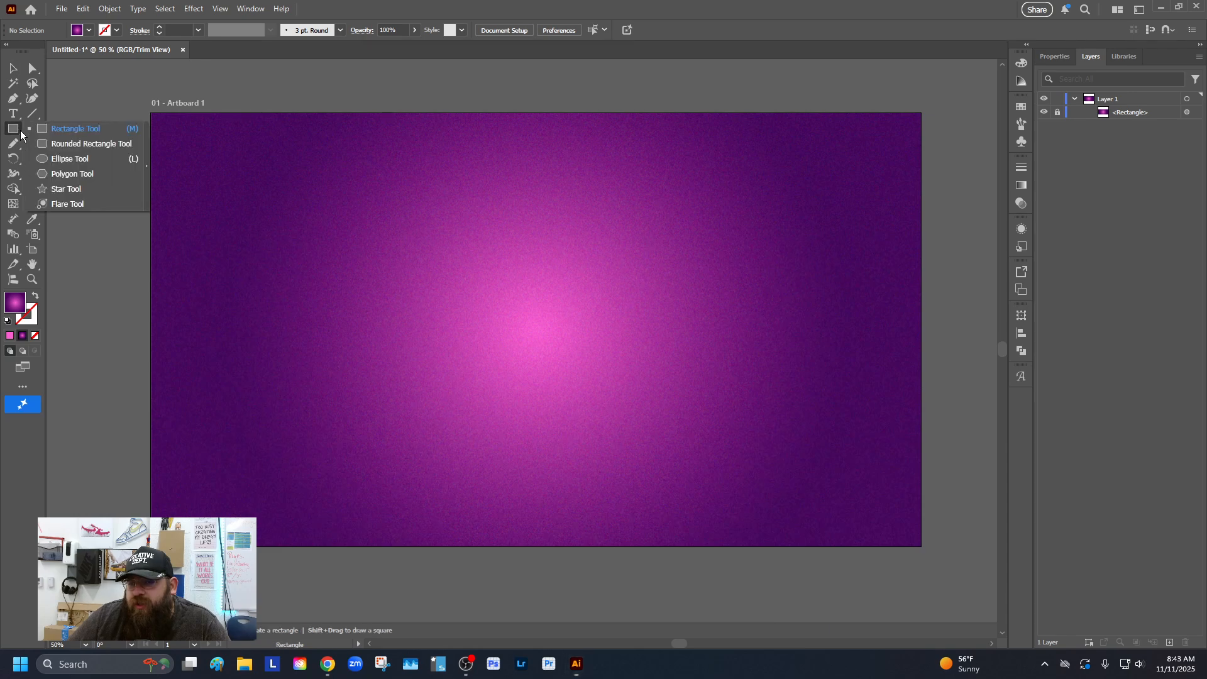
pyautogui.click(65, 189)
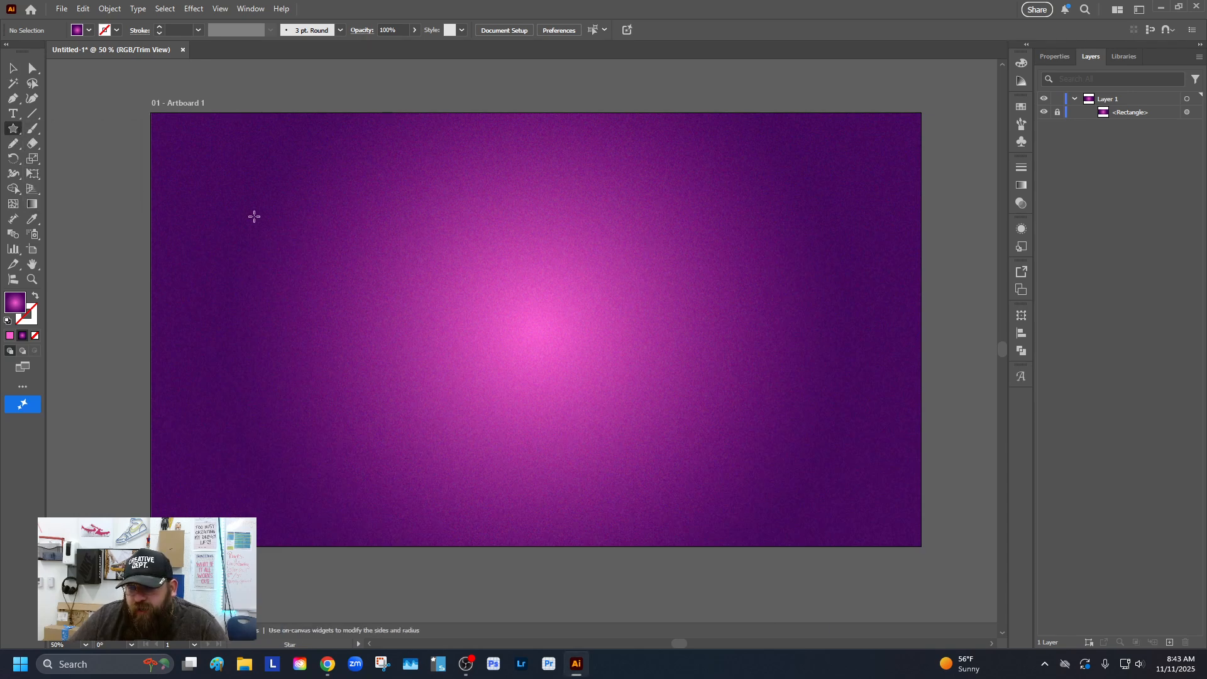
pyautogui.moveTo(203, 167); pyautogui.dragTo(234, 230)
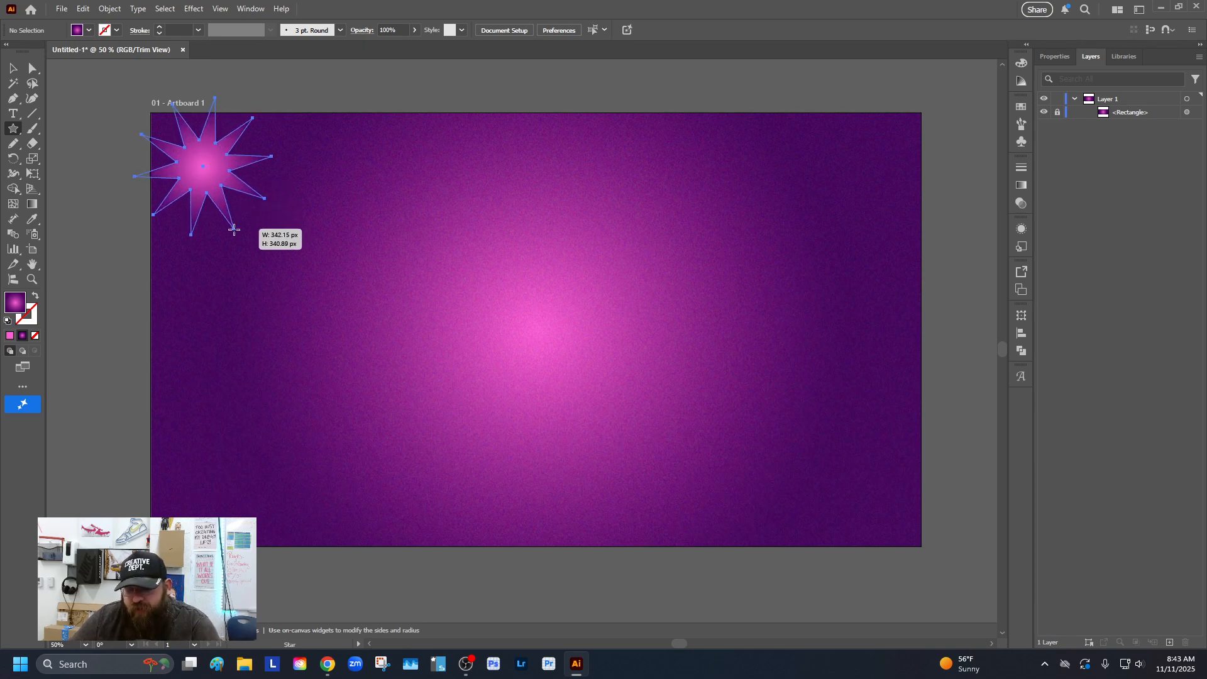
pyautogui.moveTo(233, 230); pyautogui.dragTo(231, 200)
pyautogui.press('Down')
pyautogui.press('Down')
pyautogui.press('Down')
pyautogui.press('Down')
pyautogui.press('Down')
pyautogui.press('Down')
pyautogui.press('Down')
pyautogui.press('Up')
pyautogui.press('Up')
pyautogui.press('Up')
pyautogui.press('Up')
pyautogui.press('Up')
pyautogui.press('Down')
pyautogui.press('Down')
pyautogui.press('Down')
pyautogui.press('Down')
pyautogui.press('Up')
pyautogui.press('Up')
pyautogui.press('Up')
pyautogui.press('Down')
pyautogui.press('Down')
pyautogui.press('Down')
pyautogui.press('Up')
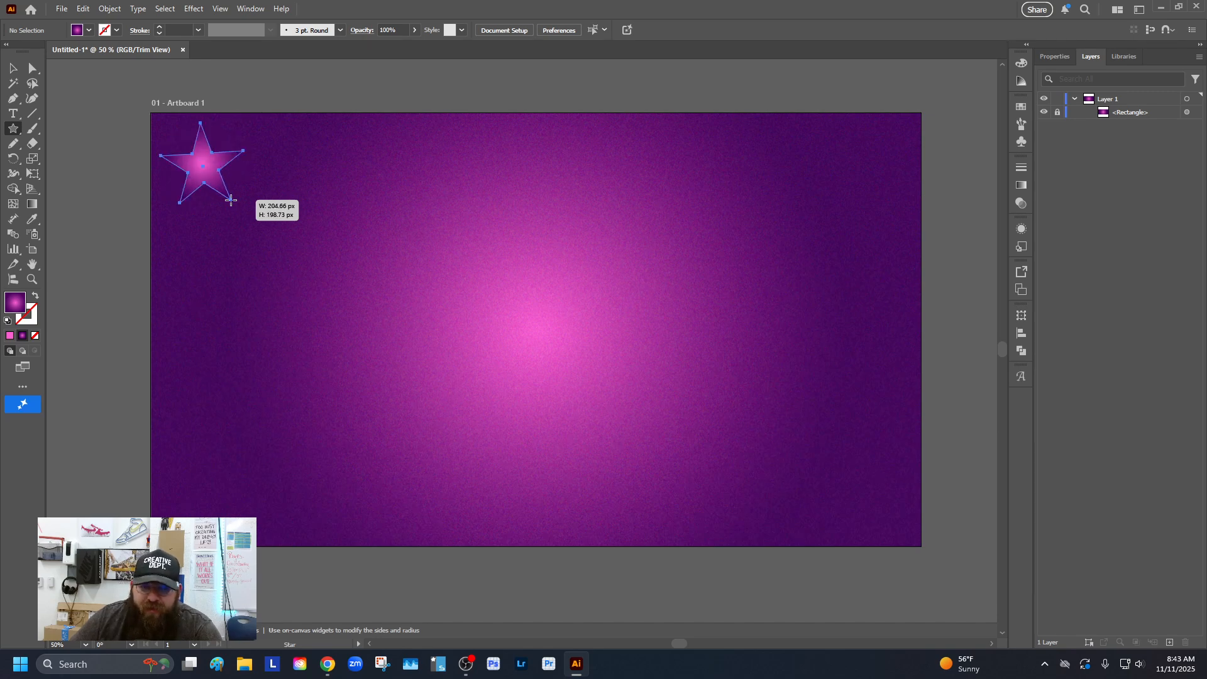
pyautogui.press('Up')
pyautogui.press('Up')
pyautogui.moveTo(231, 200); pyautogui.dragTo(230, 200)
pyautogui.press('Up')
pyautogui.press('Up')
pyautogui.press('Up')
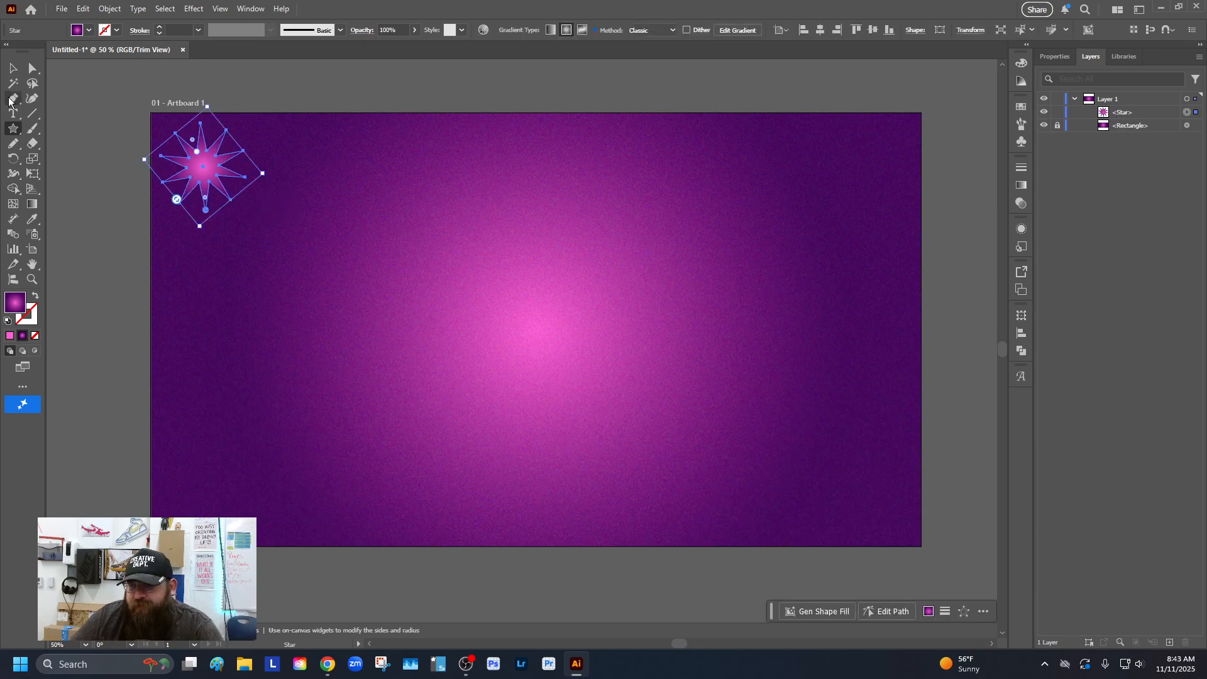
# Step: Enlarge the star's inner radius so that its spikes become shorter and wider
pyautogui.click(13, 67)
pyautogui.click(197, 252)
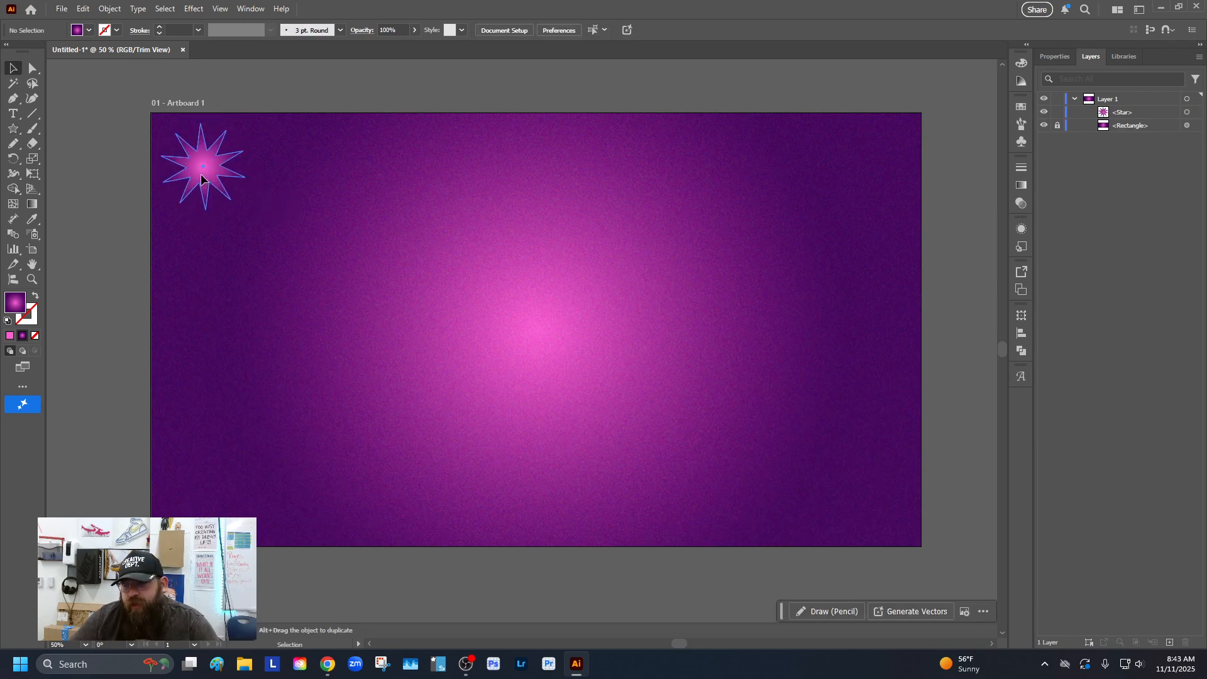
pyautogui.click(220, 188)
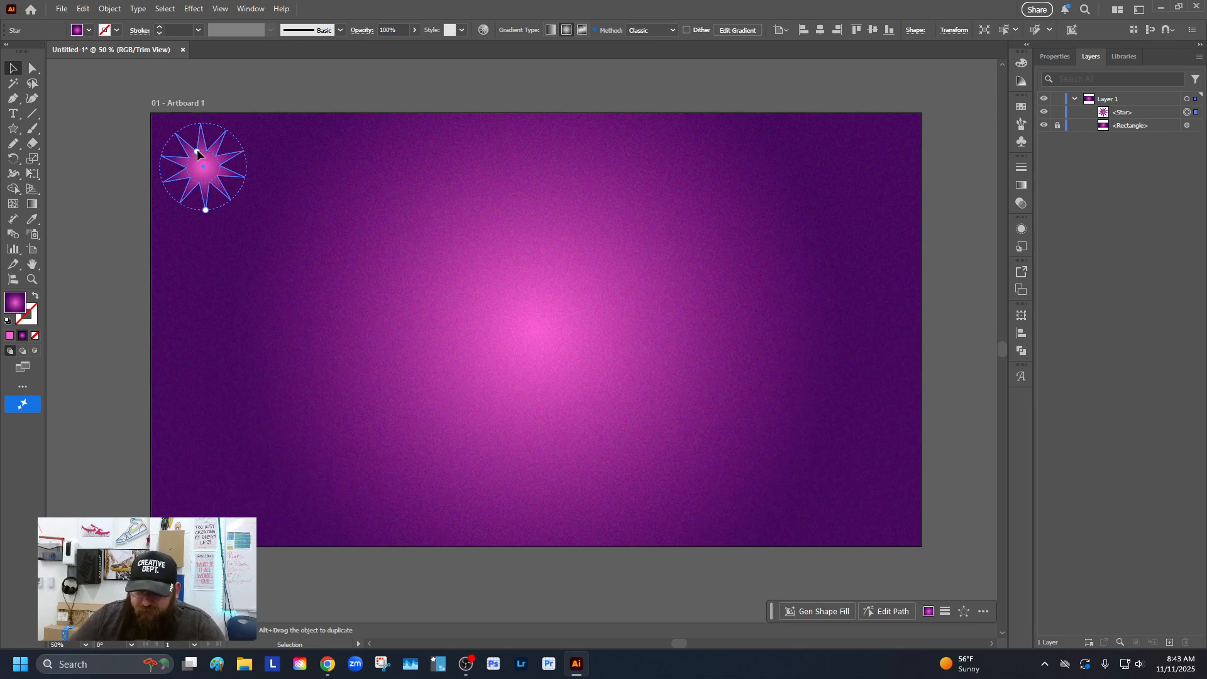
pyautogui.moveTo(198, 154); pyautogui.dragTo(195, 145)
pyautogui.moveTo(208, 207)
pyautogui.mouseDown()
pyautogui.moveTo(233, 212)
pyautogui.moveTo(210, 229)
pyautogui.moveTo(229, 396)
pyautogui.moveTo(224, 306)
pyautogui.moveTo(198, 214)
pyautogui.moveTo(228, 192)
pyautogui.moveTo(174, 198)
pyautogui.moveTo(155, 168)
pyautogui.moveTo(180, 205)
pyautogui.moveTo(188, 196)
pyautogui.mouseUp()
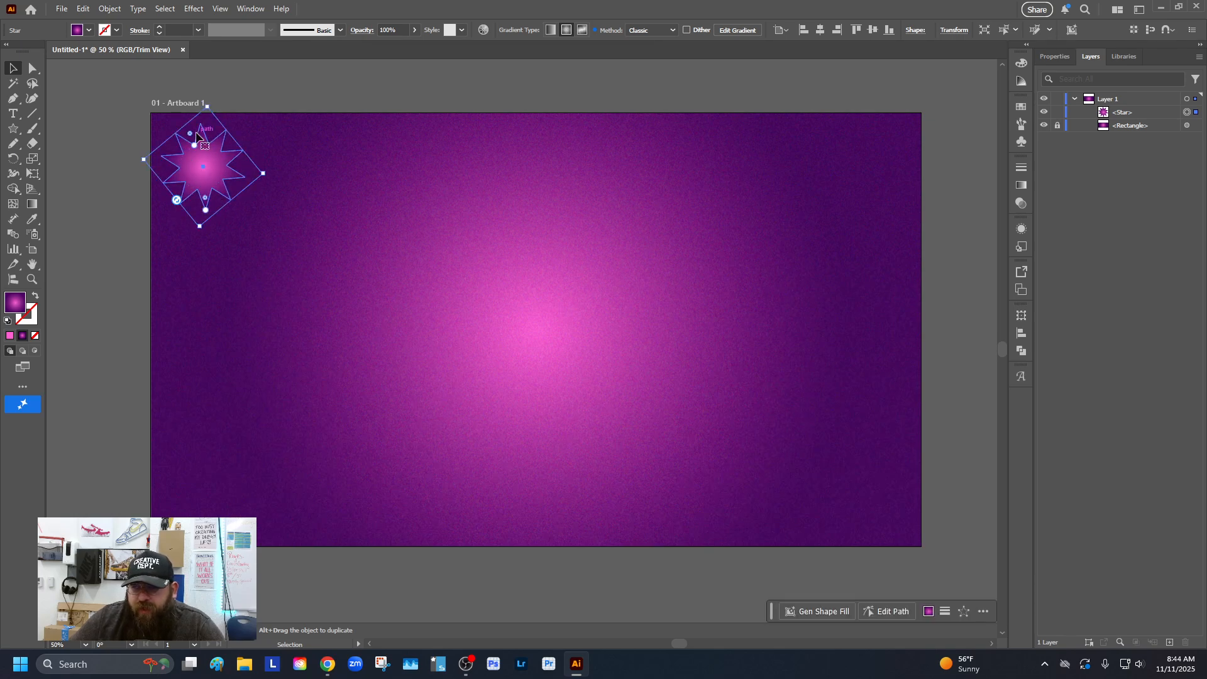
pyautogui.moveTo(194, 145)
pyautogui.mouseDown()
pyautogui.moveTo(191, 125)
pyautogui.moveTo(188, 145)
pyautogui.mouseUp()
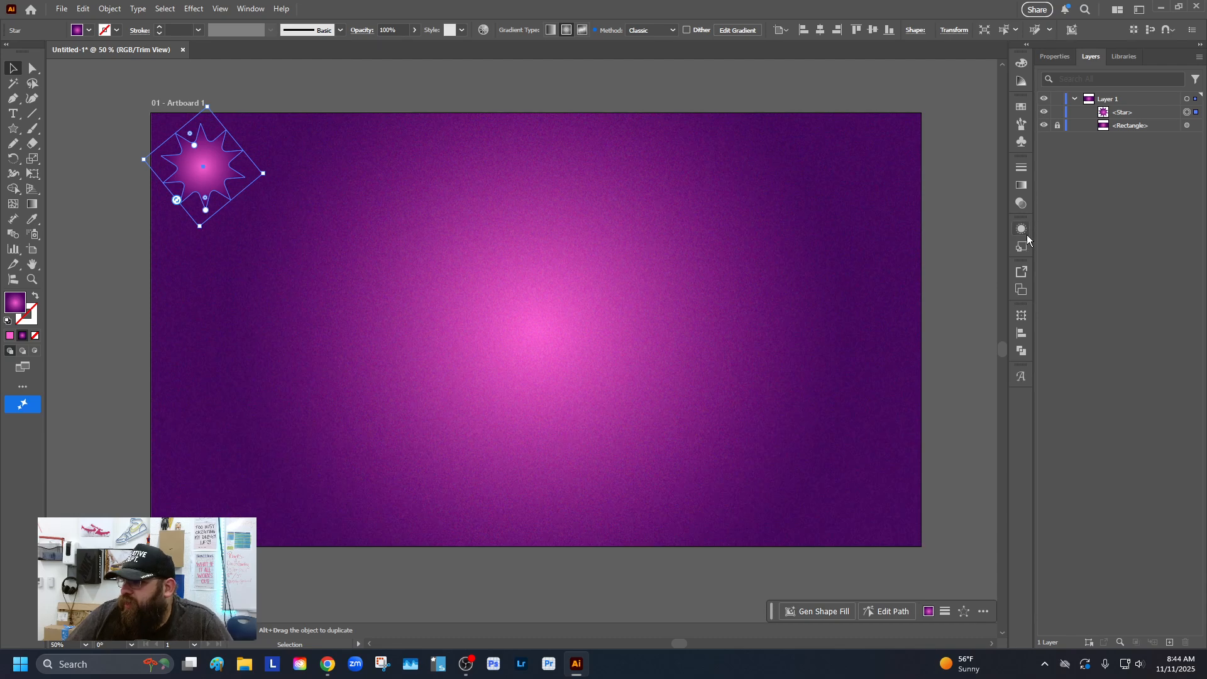
# Step: Add three color stops to the star's radial gradient, at about 22%, about 50% and between the middle and the outer stop
pyautogui.click(1021, 185)
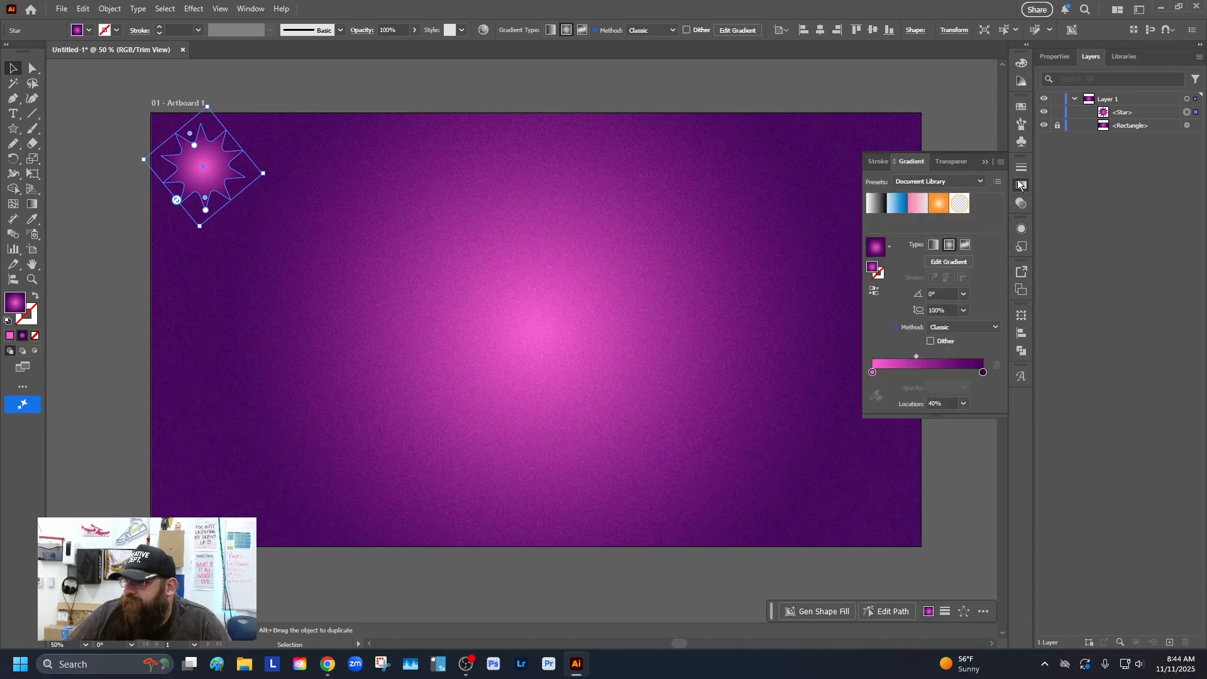
pyautogui.click(958, 373)
pyautogui.click(935, 374)
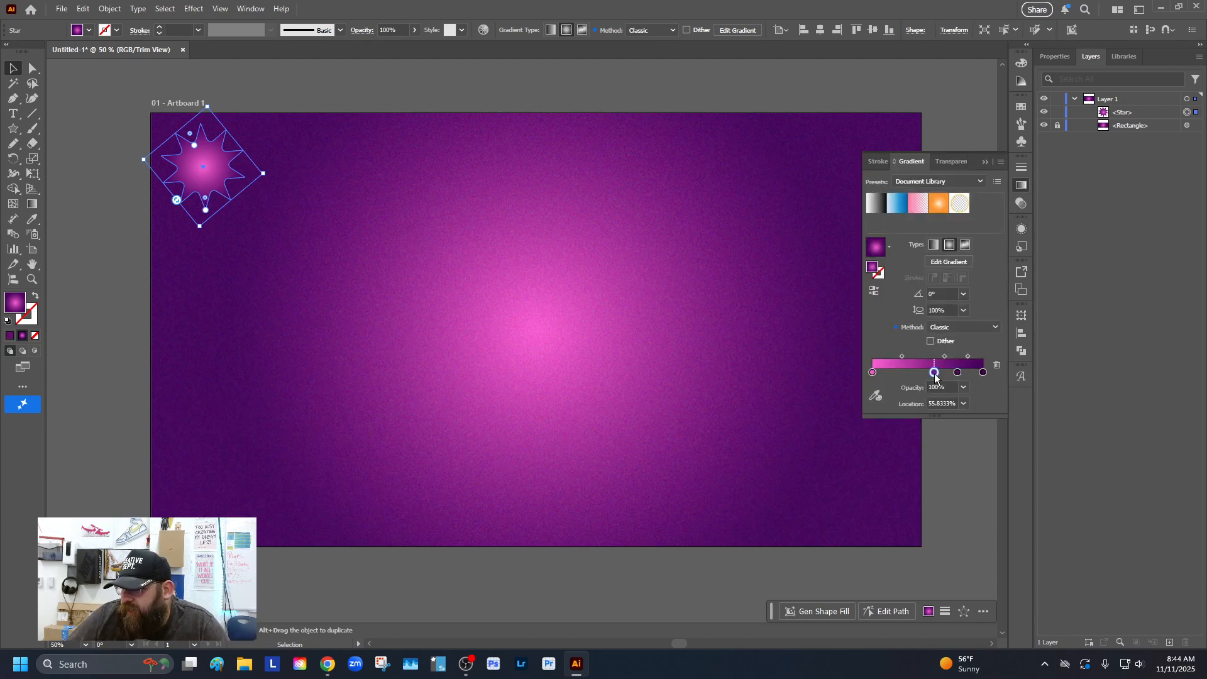
pyautogui.click(899, 375)
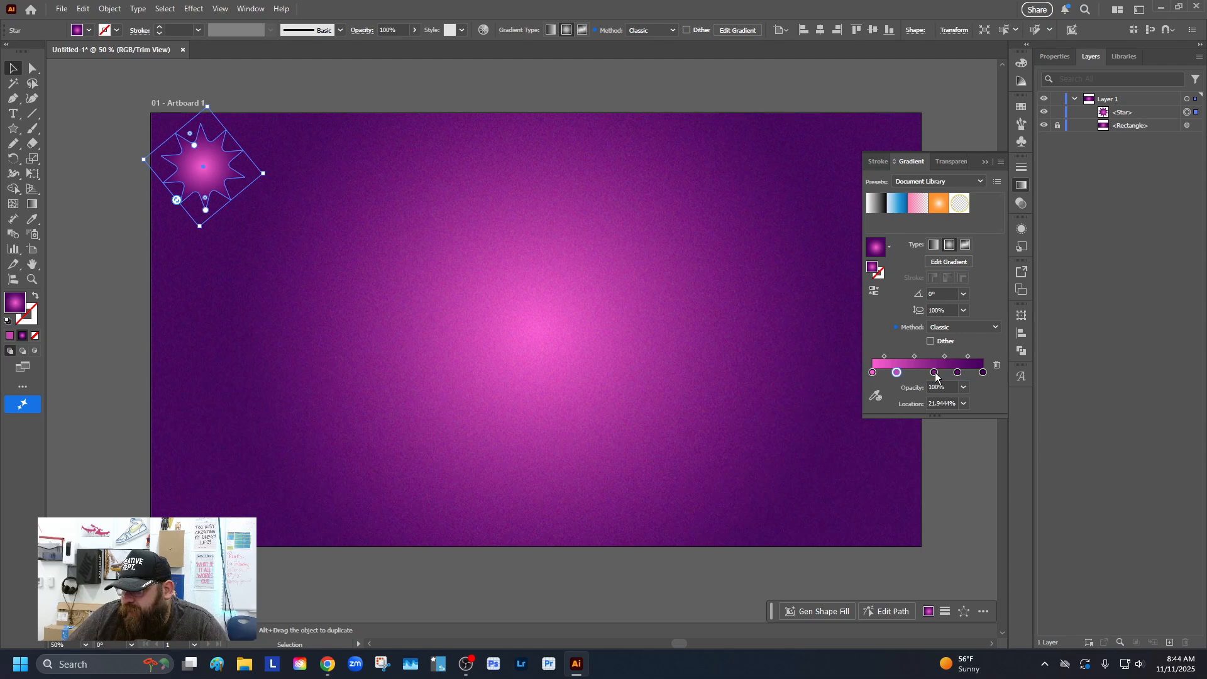
pyautogui.moveTo(936, 373); pyautogui.dragTo(928, 373)
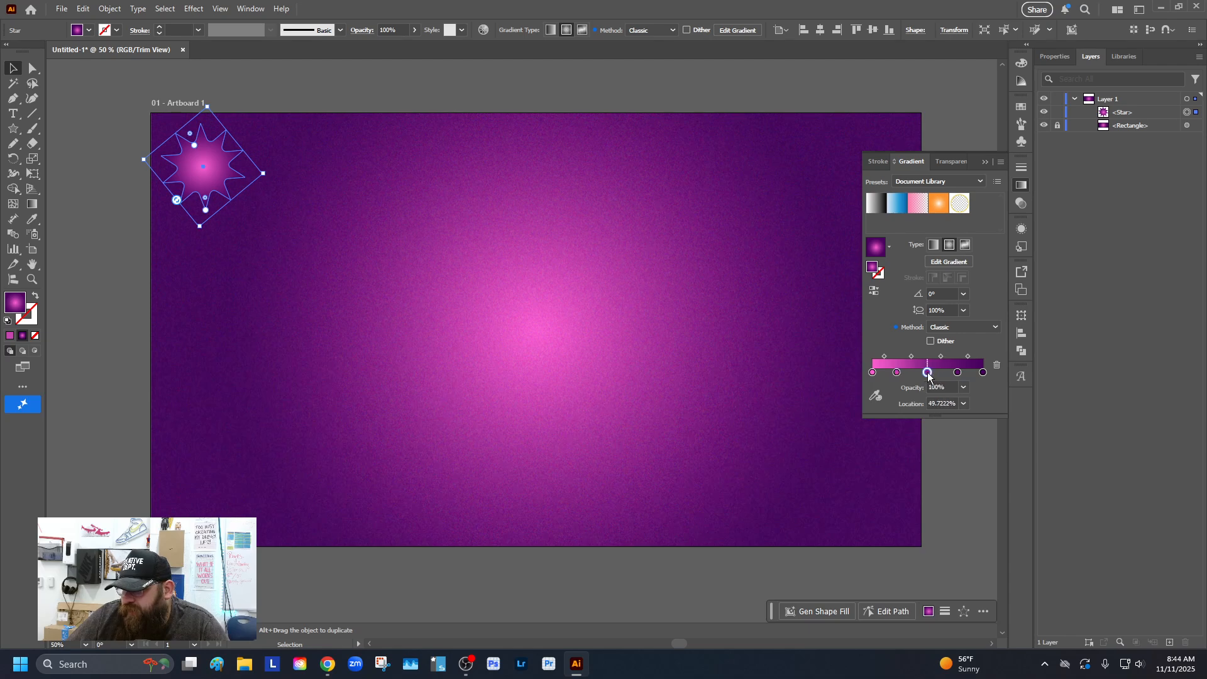
# Step: Set the outermost stop of the star's gradient to yellow #FFF455
pyautogui.doubleClick(983, 374)
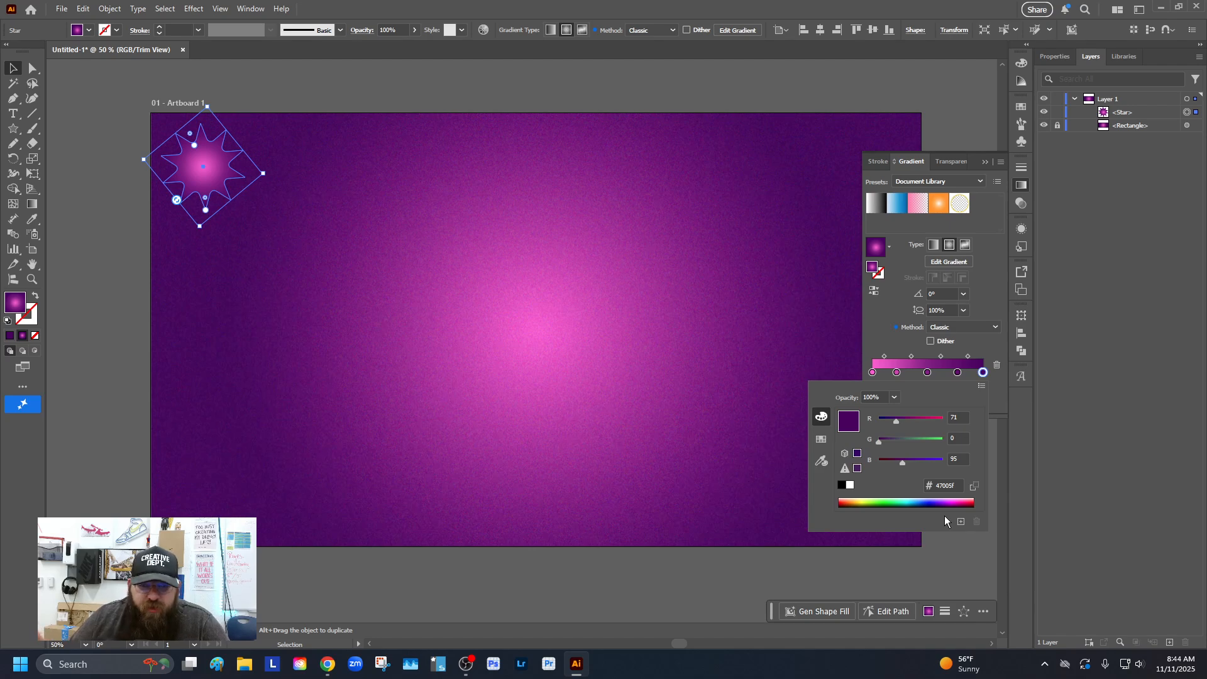
pyautogui.click(869, 499)
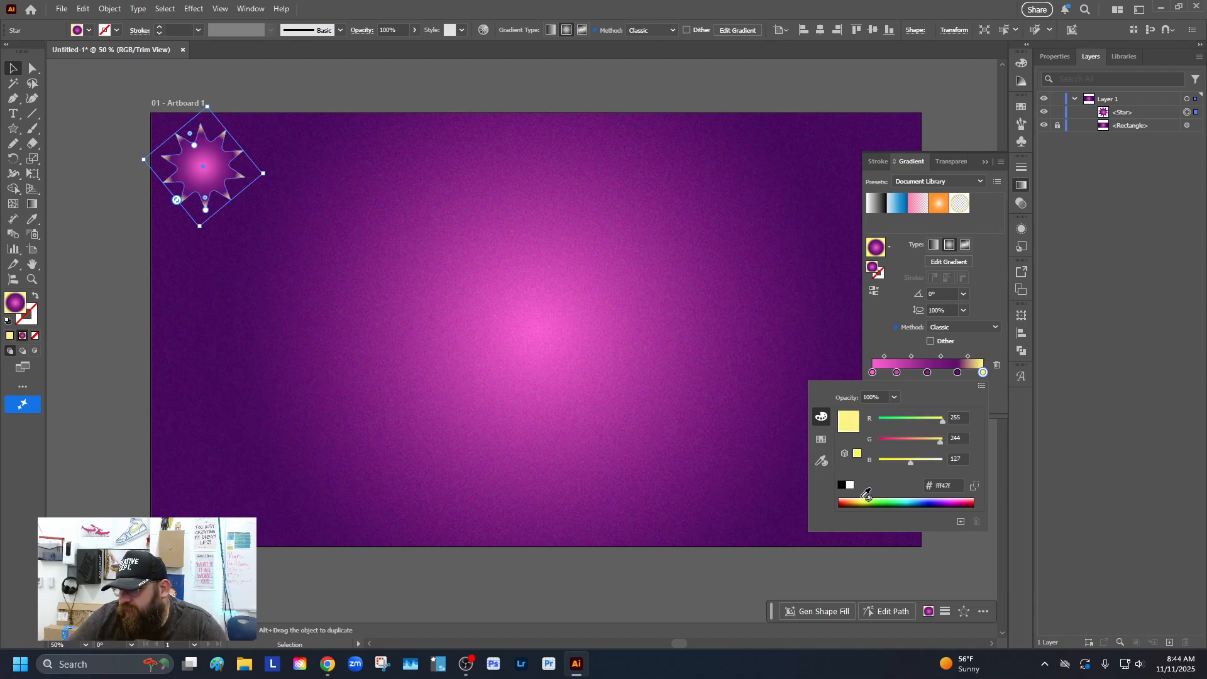
pyautogui.moveTo(911, 463); pyautogui.dragTo(899, 464)
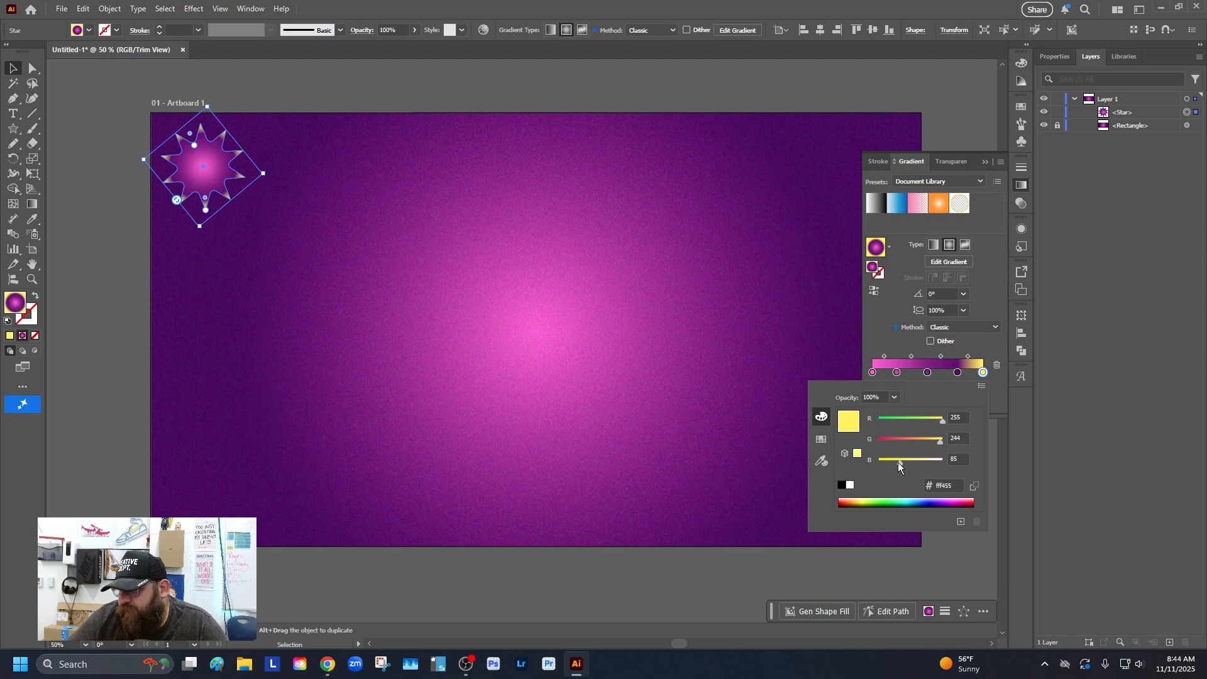
# Step: Color the star gradient's second-to-last stop blue #0089FF and the stop at about 22% orange #FFAF5F
pyautogui.doubleClick(958, 373)
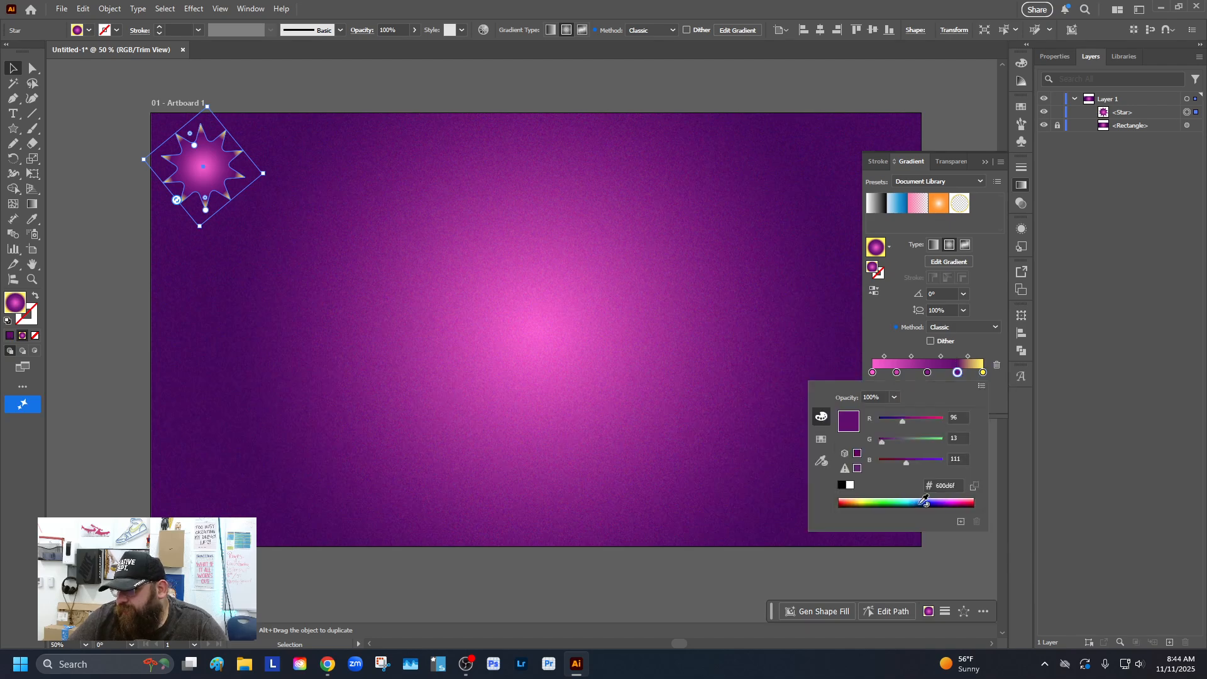
pyautogui.click(934, 501)
pyautogui.moveTo(934, 502); pyautogui.dragTo(922, 497)
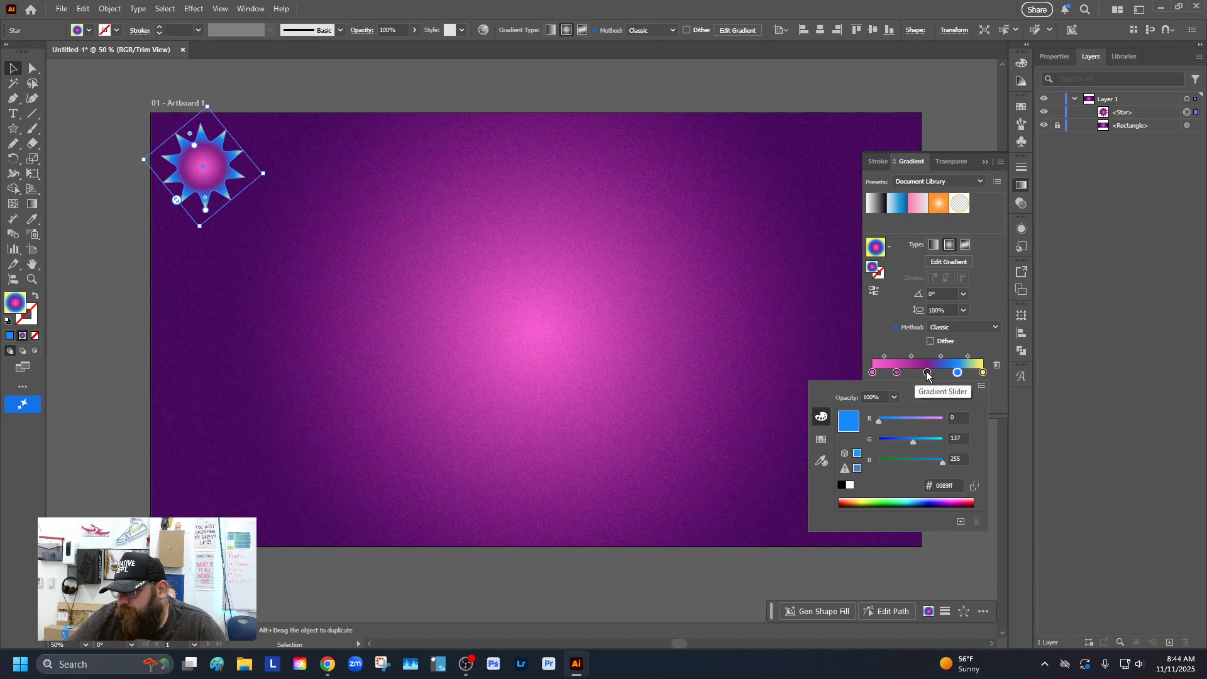
pyautogui.doubleClick(896, 373)
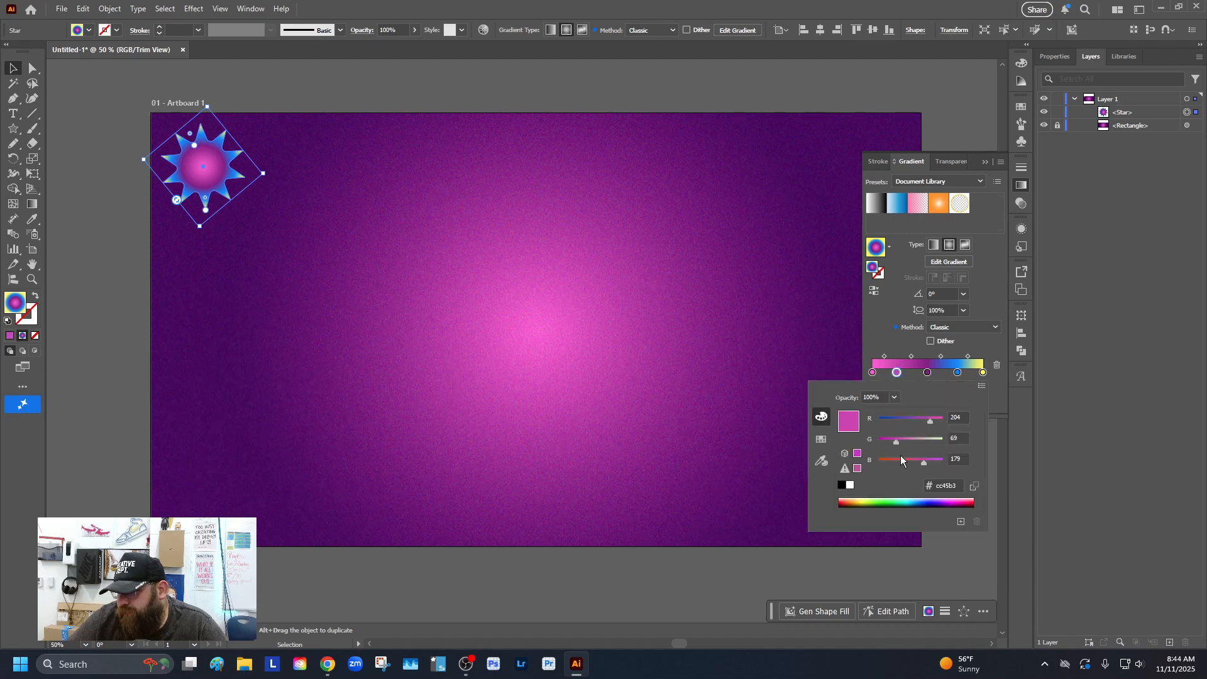
pyautogui.moveTo(870, 499); pyautogui.dragTo(857, 499)
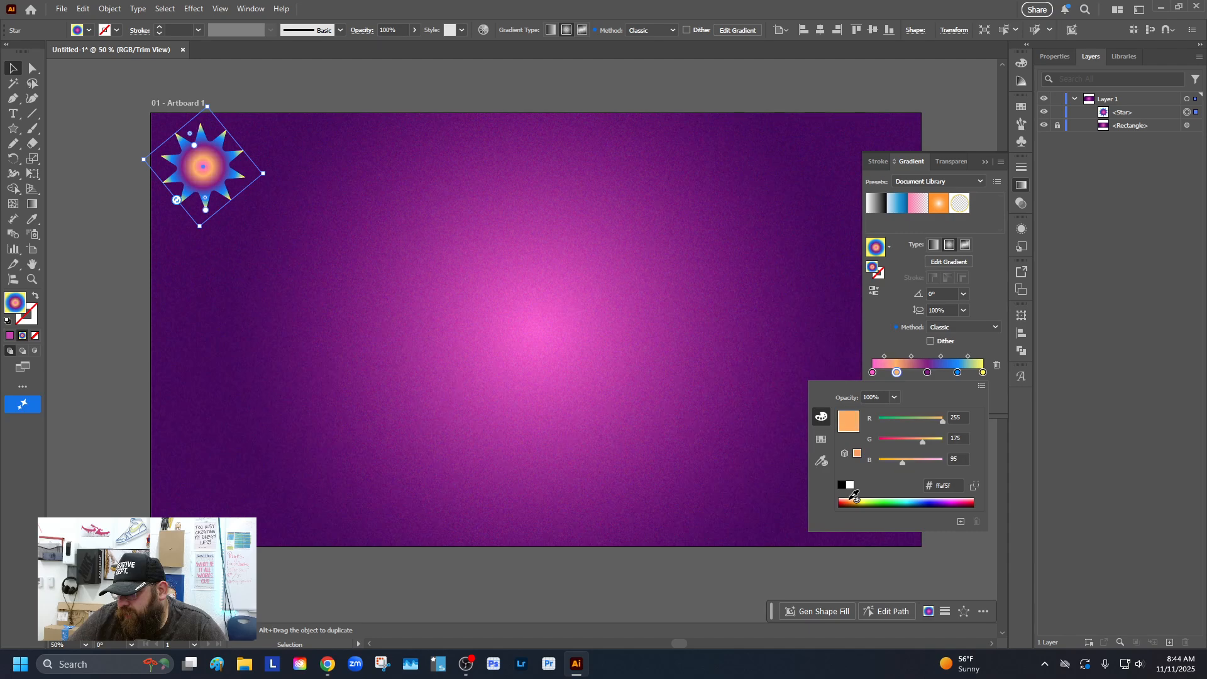
# Step: Recolor the innermost stop of the star's gradient magenta #FF3FEF
pyautogui.doubleClick(873, 373)
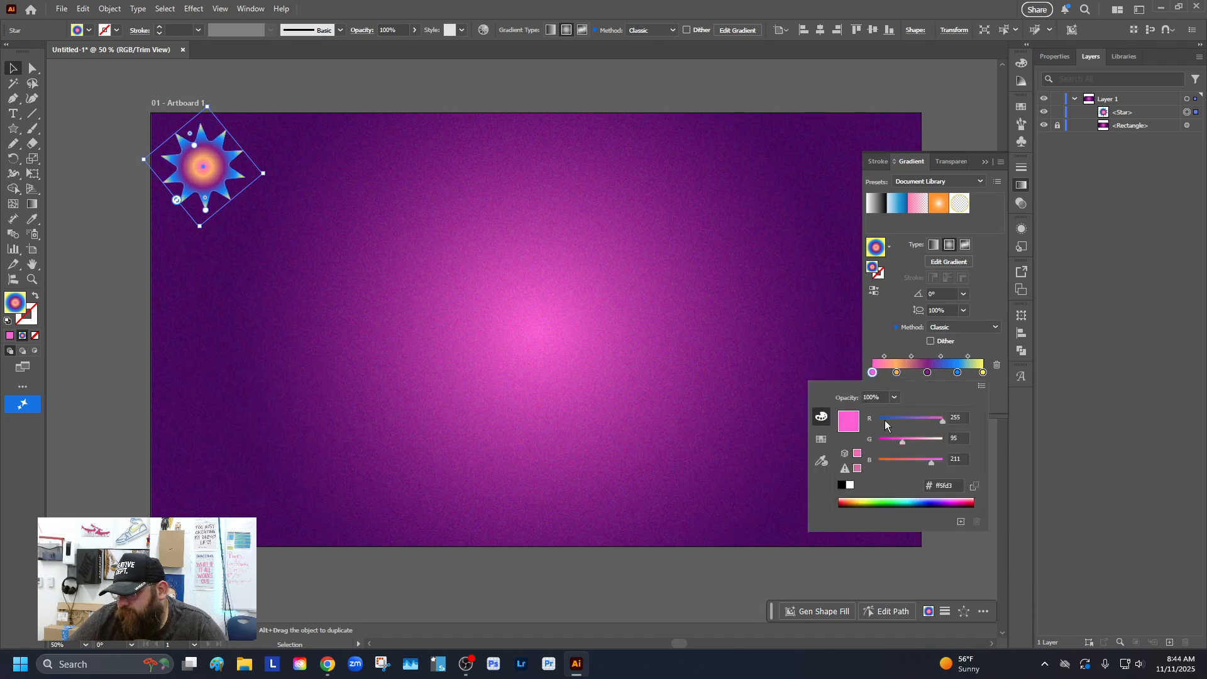
pyautogui.click(950, 500)
pyautogui.click(954, 501)
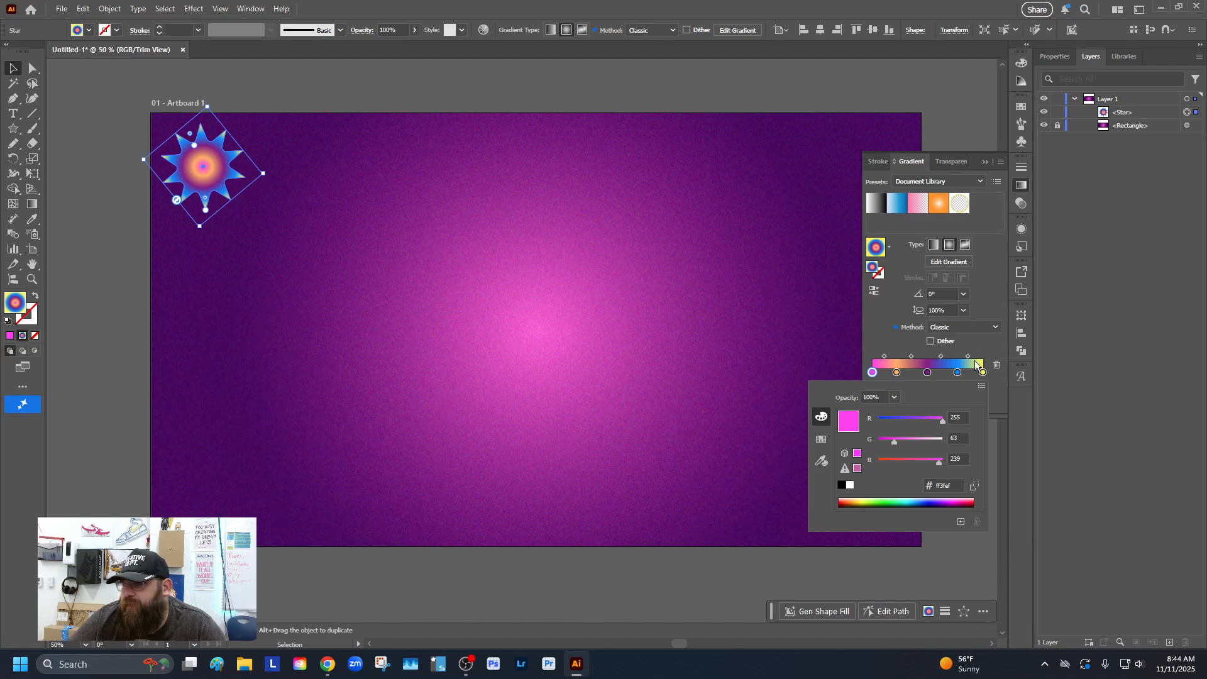
# Step: Switch the star's gradient to linear and move its outer color stops inward, placing the yellow stop at about 86%
pyautogui.click(934, 245)
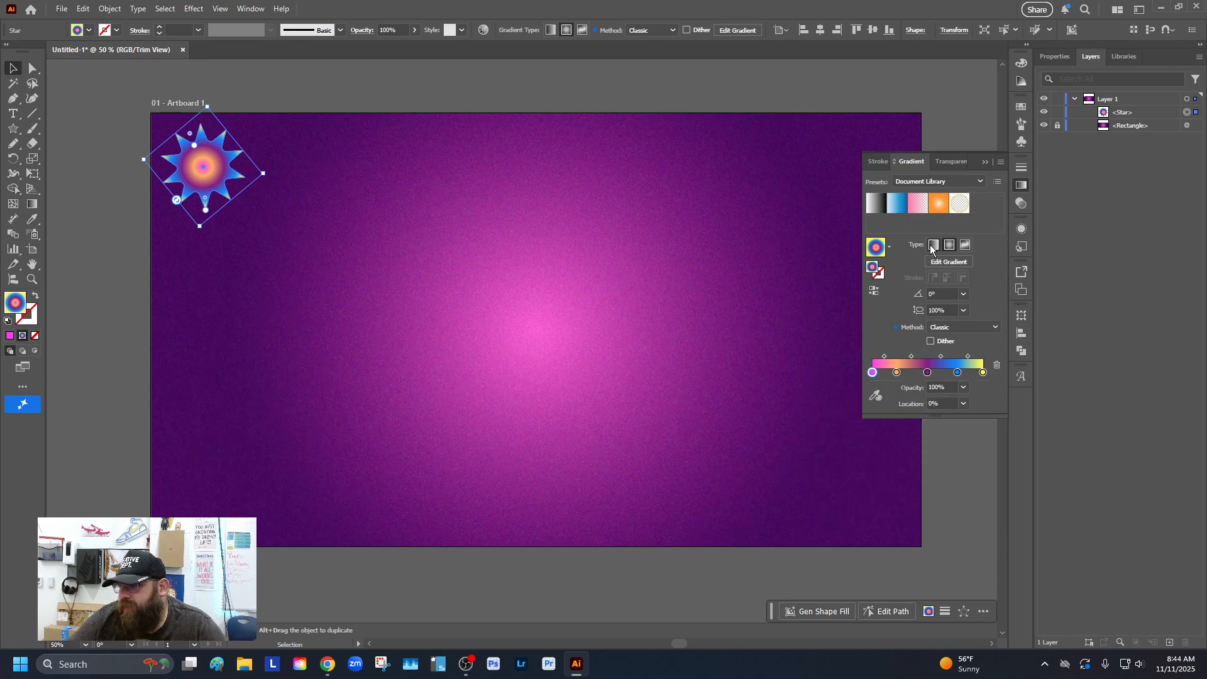
pyautogui.click(934, 246)
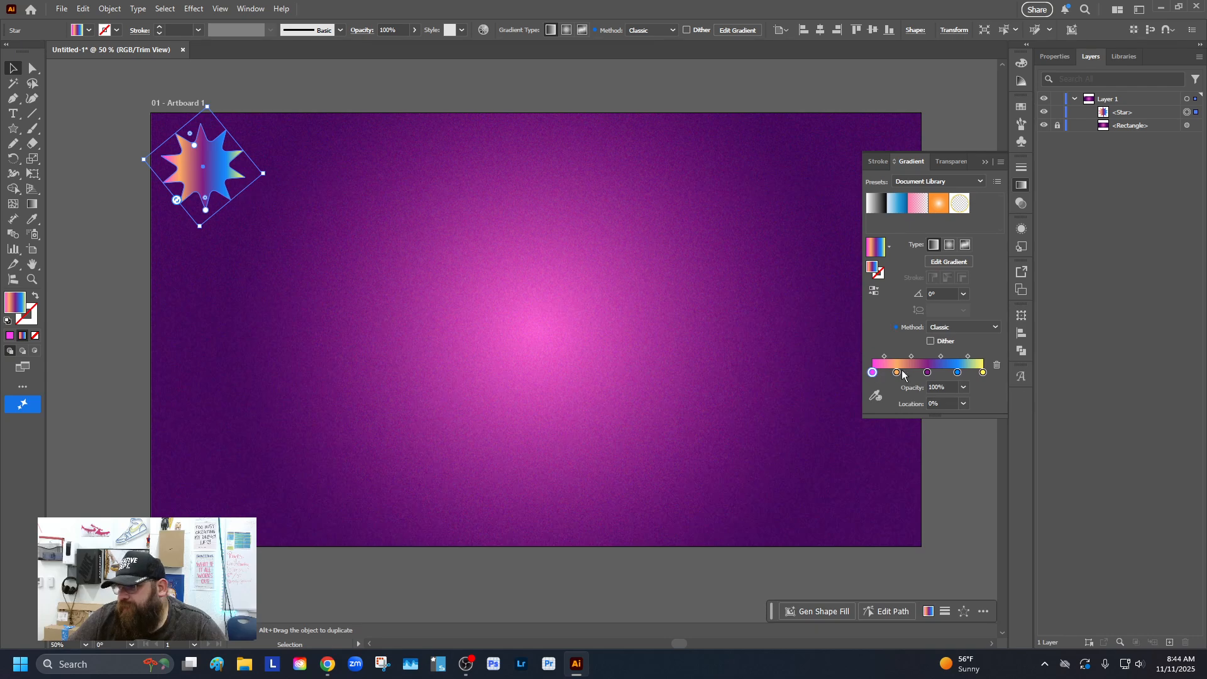
pyautogui.moveTo(884, 357); pyautogui.dragTo(882, 376)
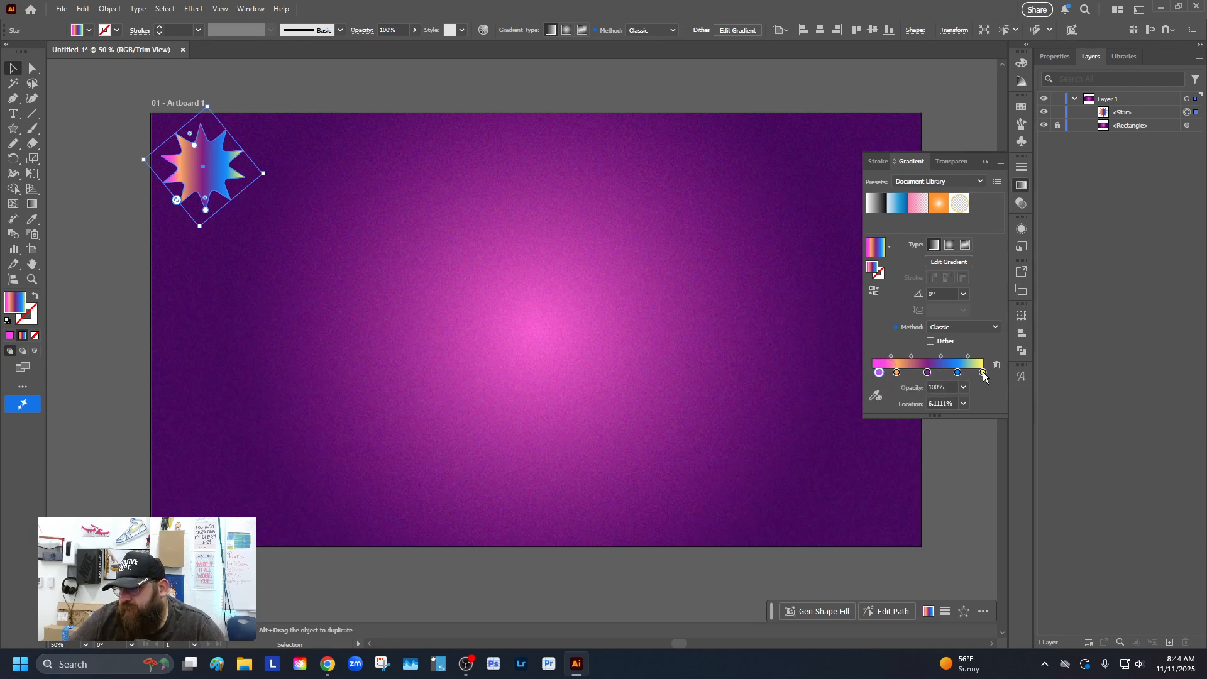
pyautogui.moveTo(985, 375)
pyautogui.mouseDown()
pyautogui.moveTo(884, 377)
pyautogui.moveTo(969, 377)
pyautogui.mouseUp()
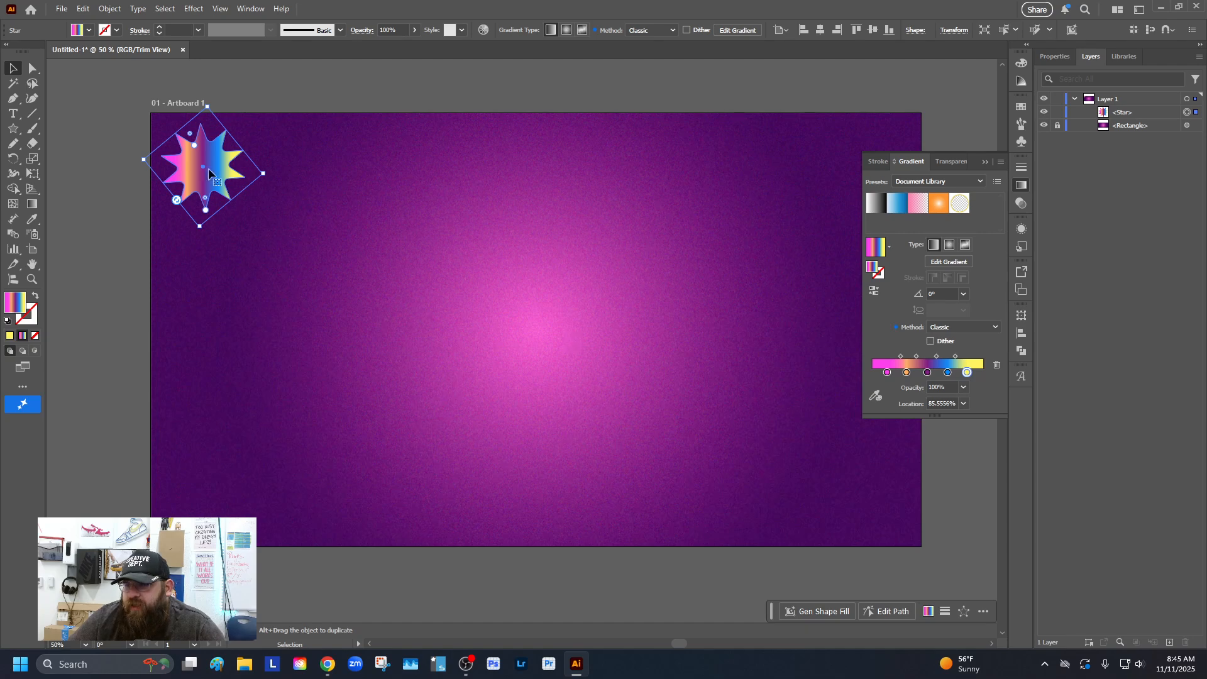
pyautogui.moveTo(887, 376); pyautogui.dragTo(894, 361)
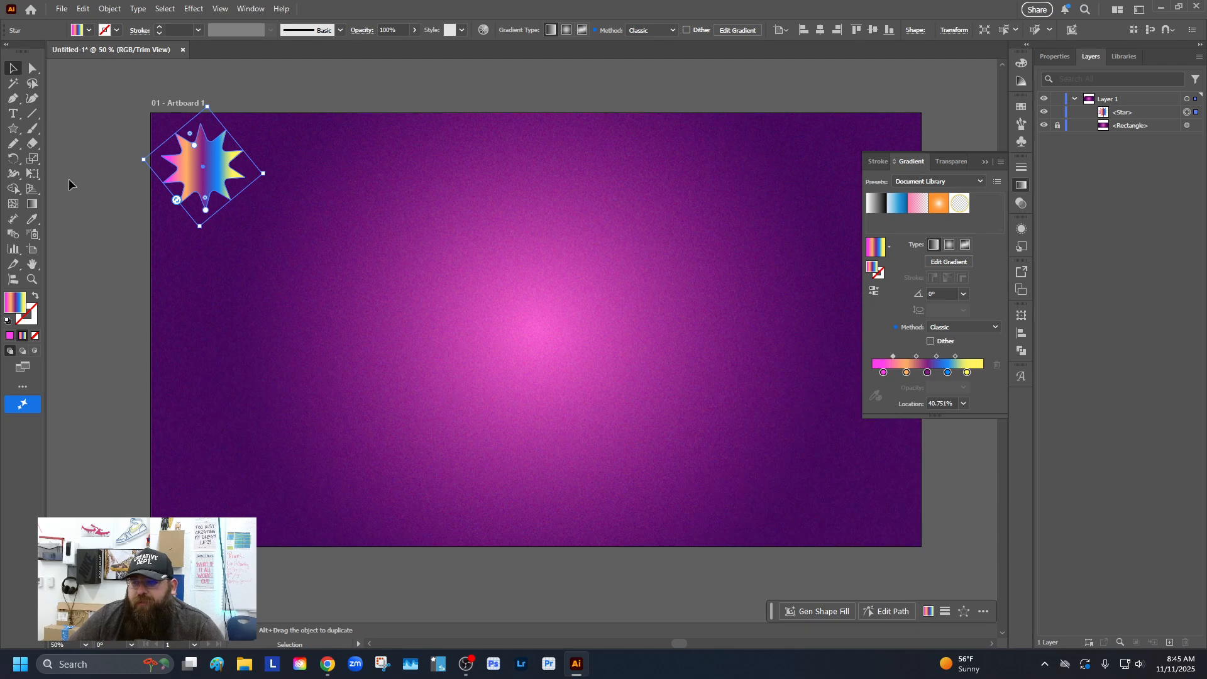
# Step: Duplicate the star horizontally, placing the copy to its right near the artboard's upper edge
pyautogui.click(84, 197)
pyautogui.click(198, 169)
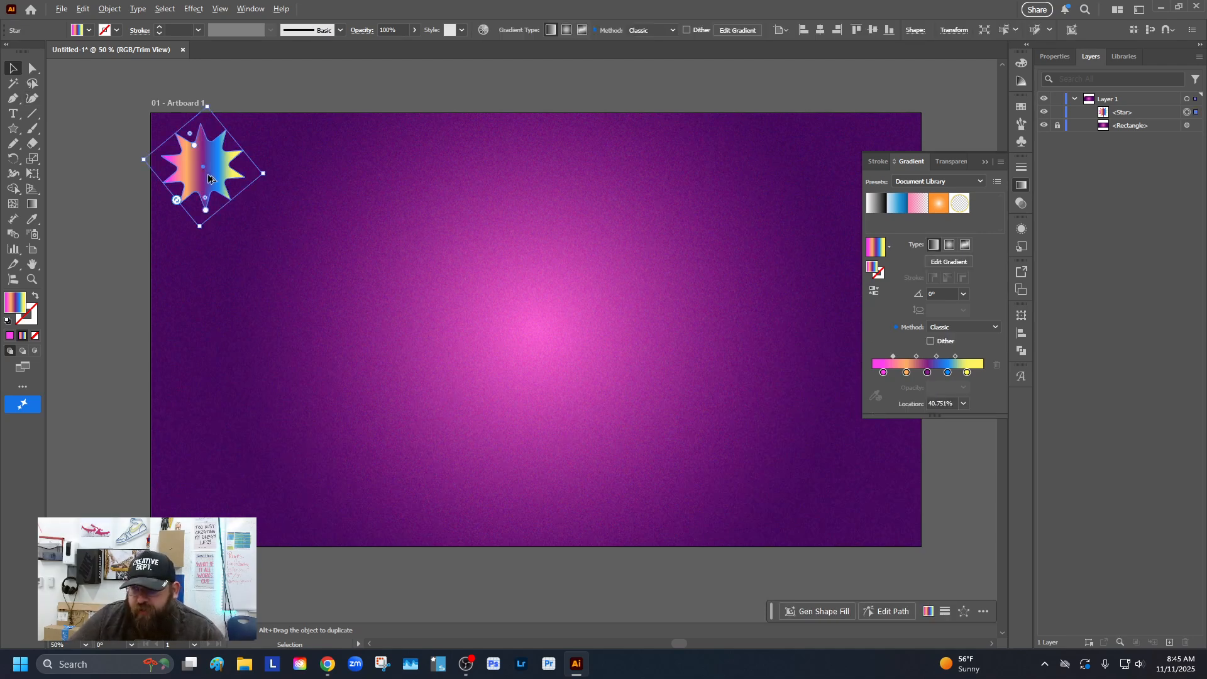
pyautogui.moveTo(208, 179); pyautogui.dragTo(420, 179)
pyautogui.click(65, 165)
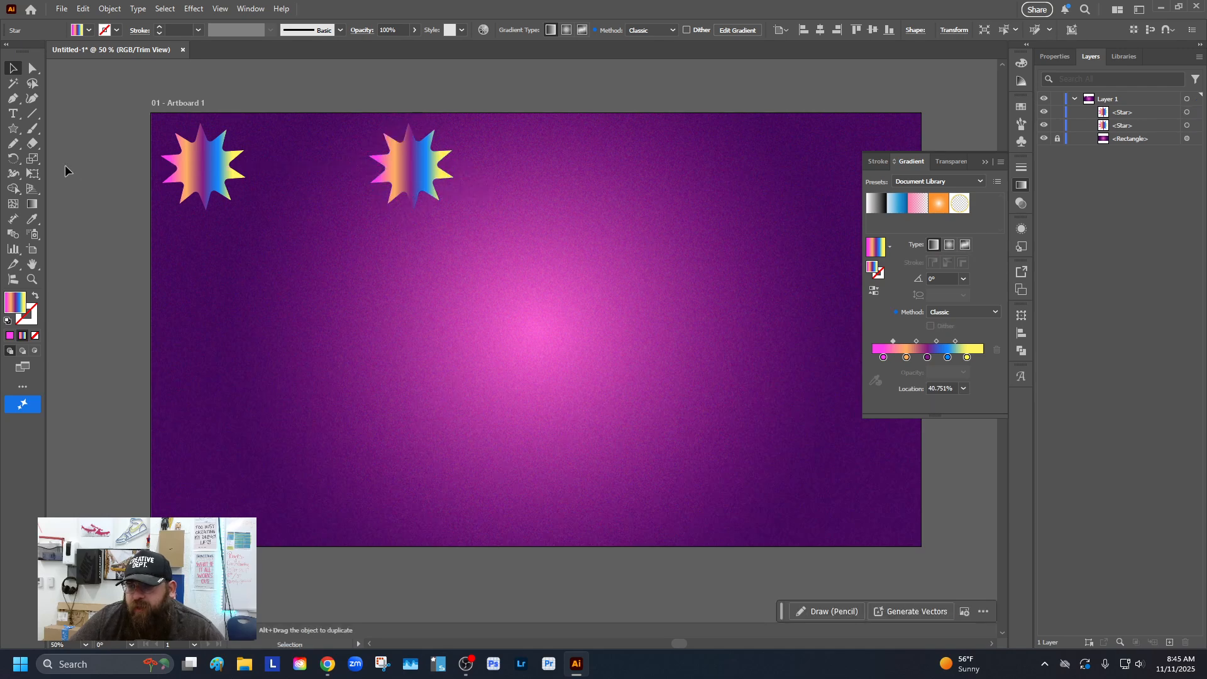
# Step: Blend the two stars together with the spacing set to a specified distance of 2 px
pyautogui.click(406, 170)
pyautogui.keyDown('shift'); pyautogui.click(190, 172); pyautogui.keyUp('shift')
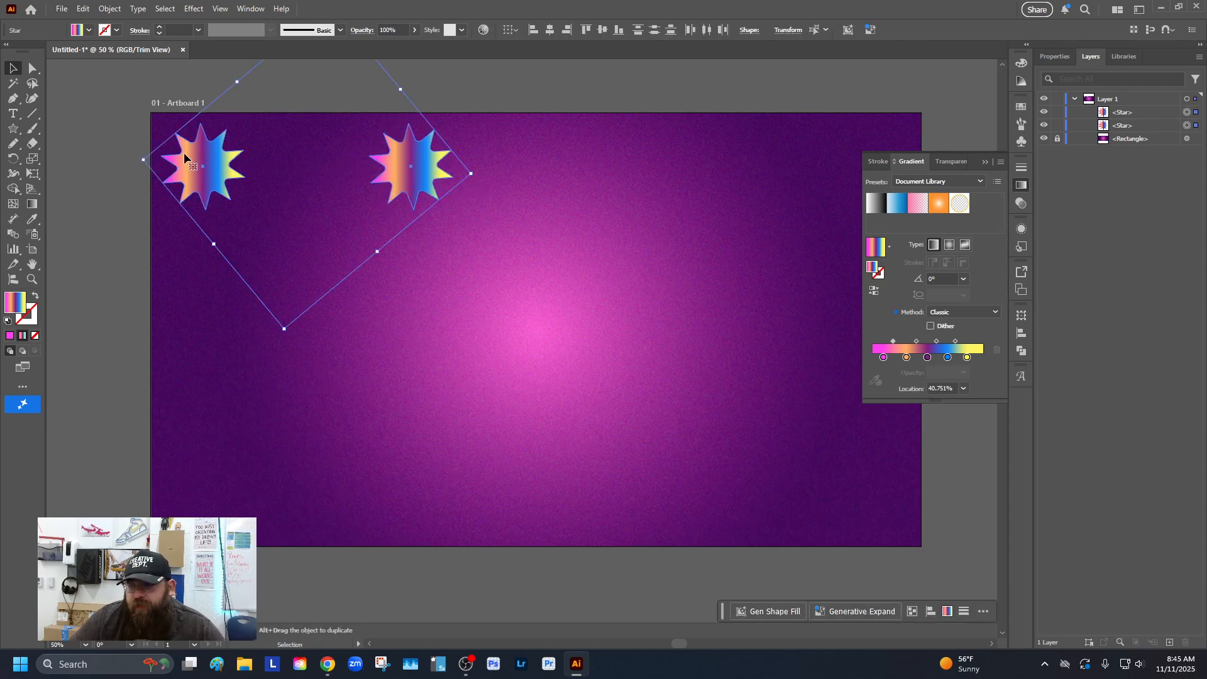
pyautogui.click(115, 5)
pyautogui.moveTo(156, 450)
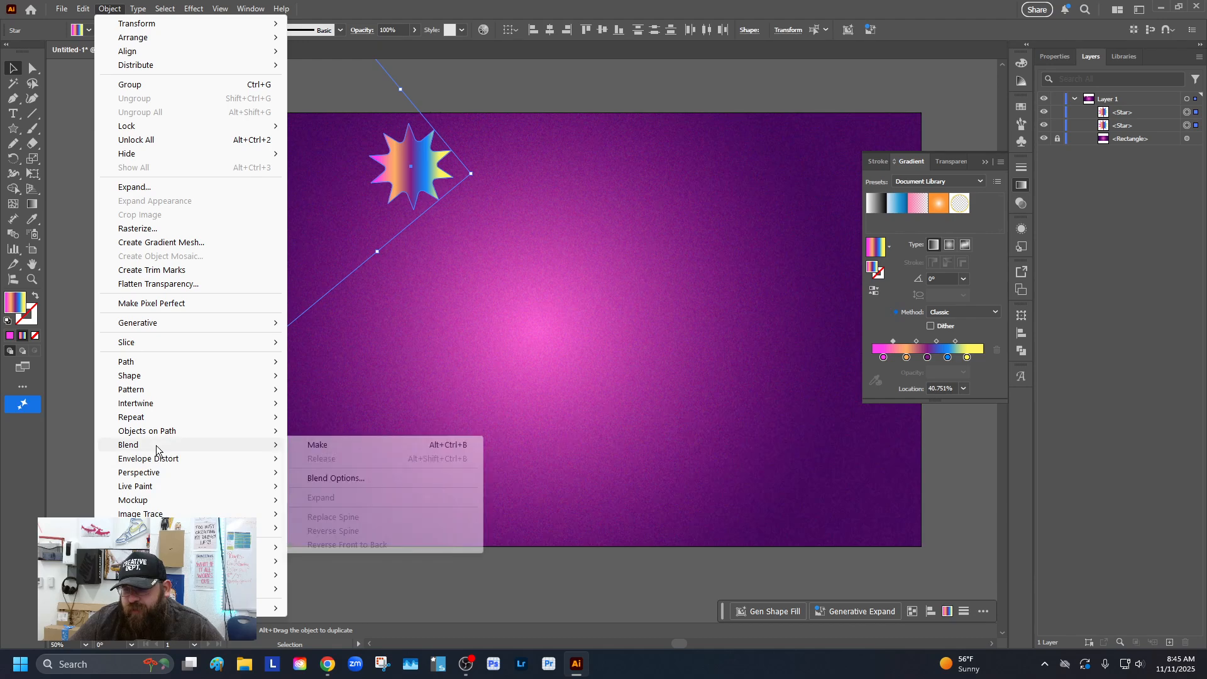
pyautogui.click(364, 478)
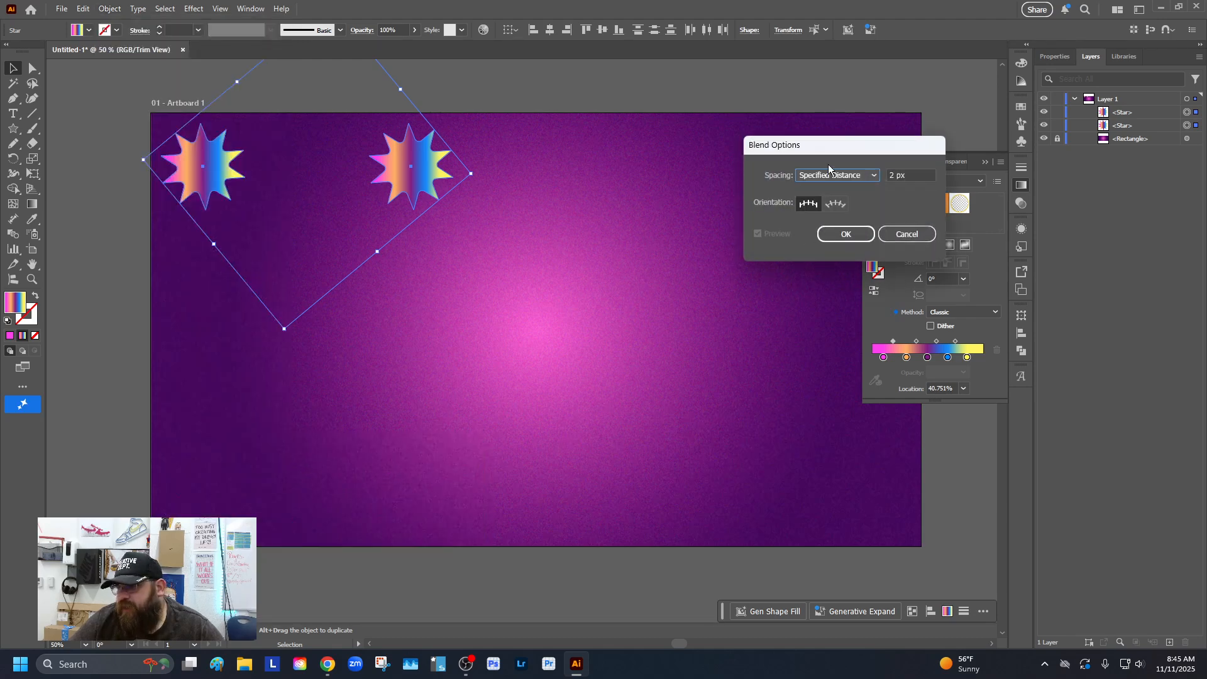
pyautogui.click(845, 180)
pyautogui.click(818, 218)
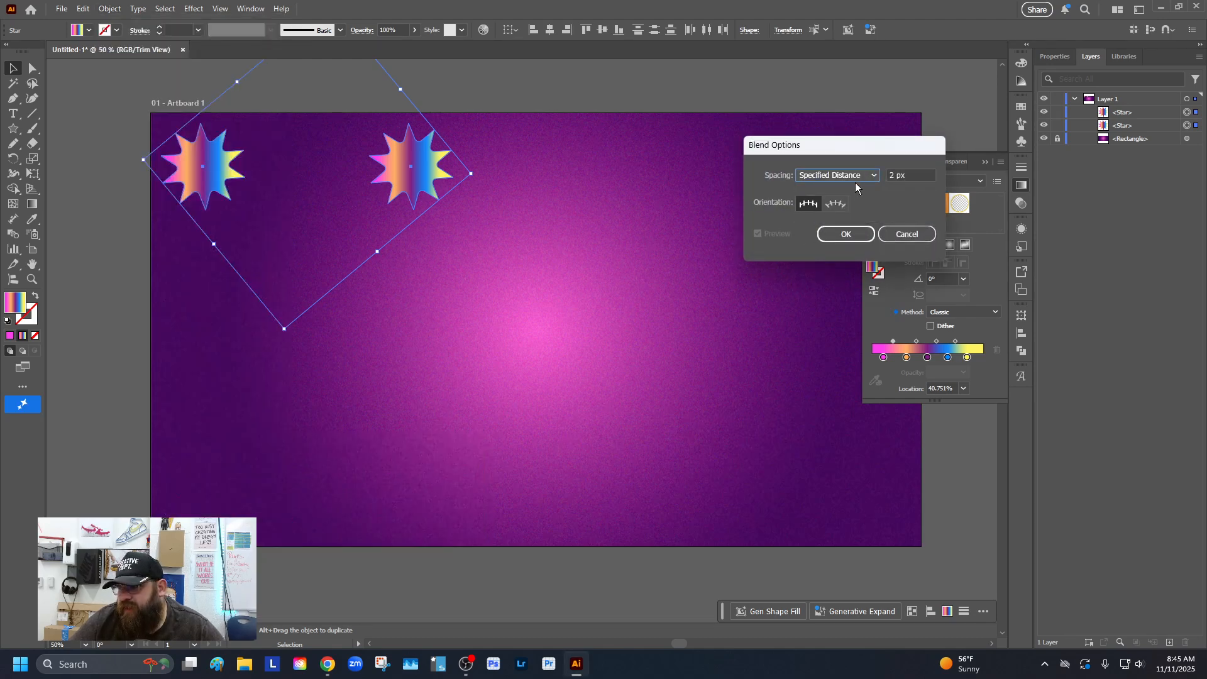
pyautogui.click(896, 176)
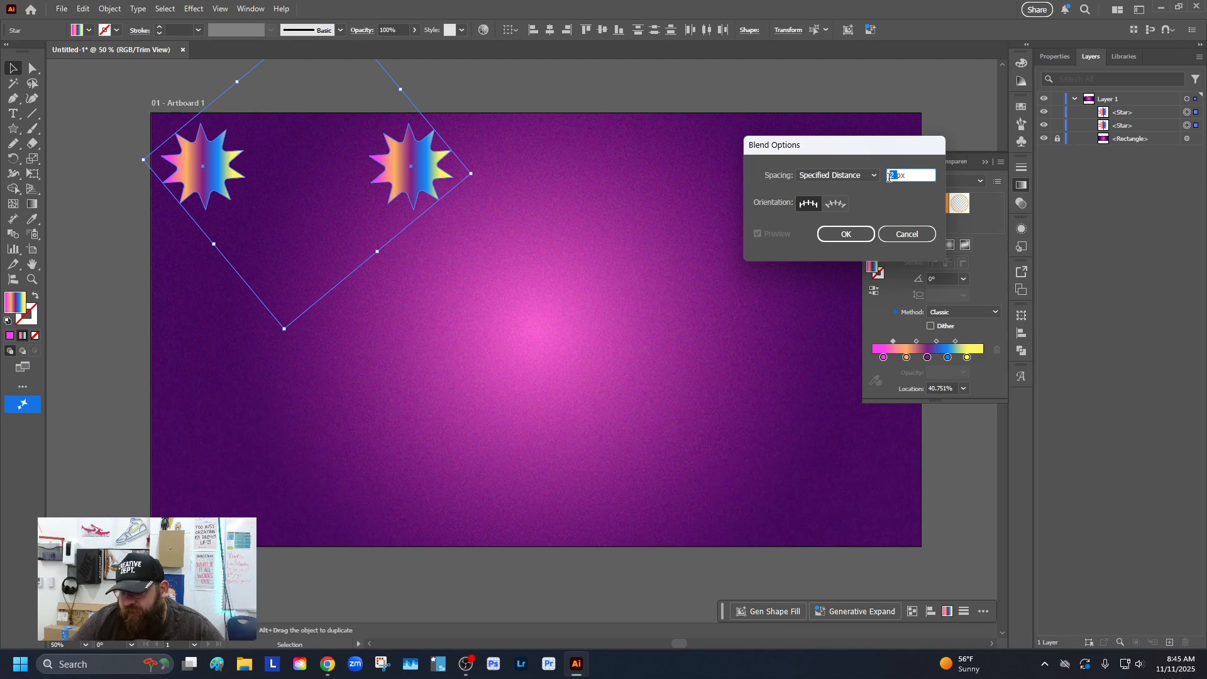
pyautogui.click(860, 234)
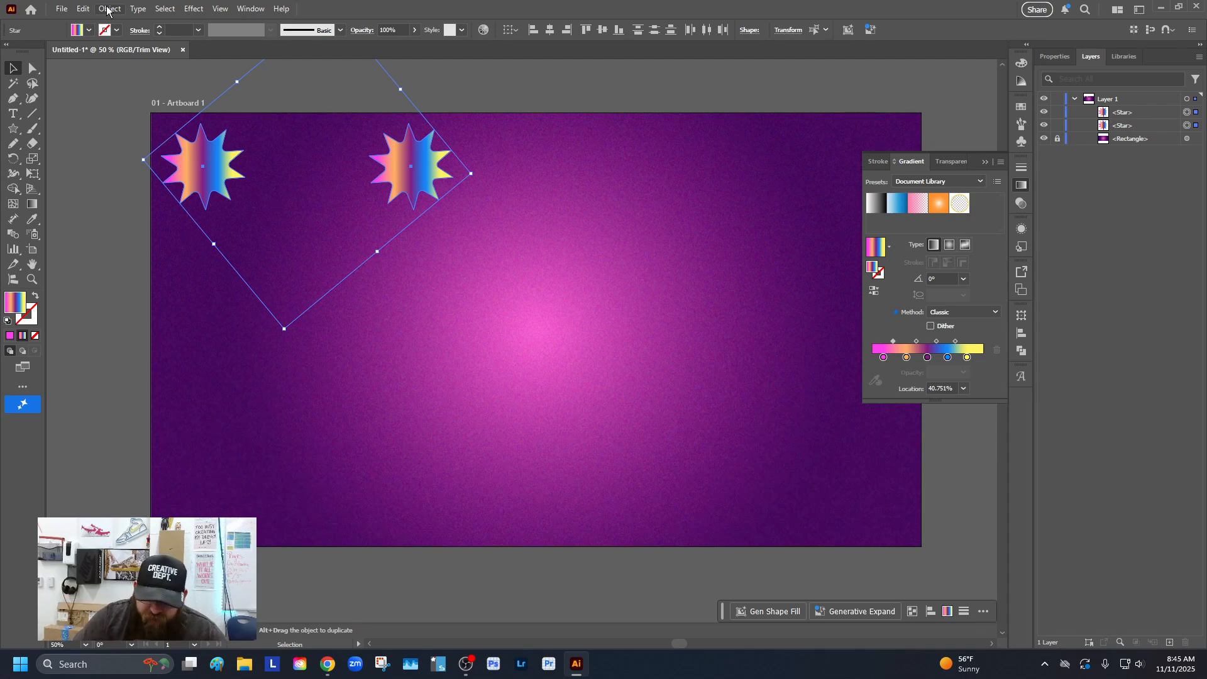
pyautogui.hotkey('ctrl', 'alt', 'b')
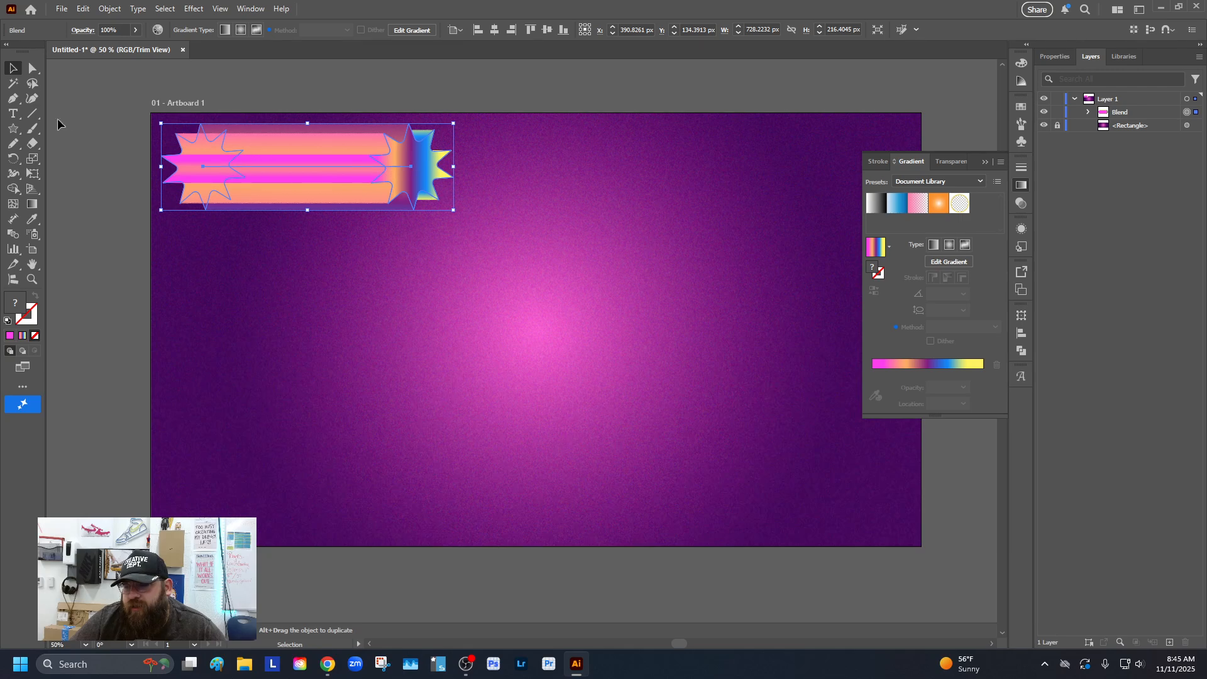
# Step: Examine the blend's two end stars by selecting each one individually inside the blend
pyautogui.click(33, 68)
pyautogui.click(208, 179)
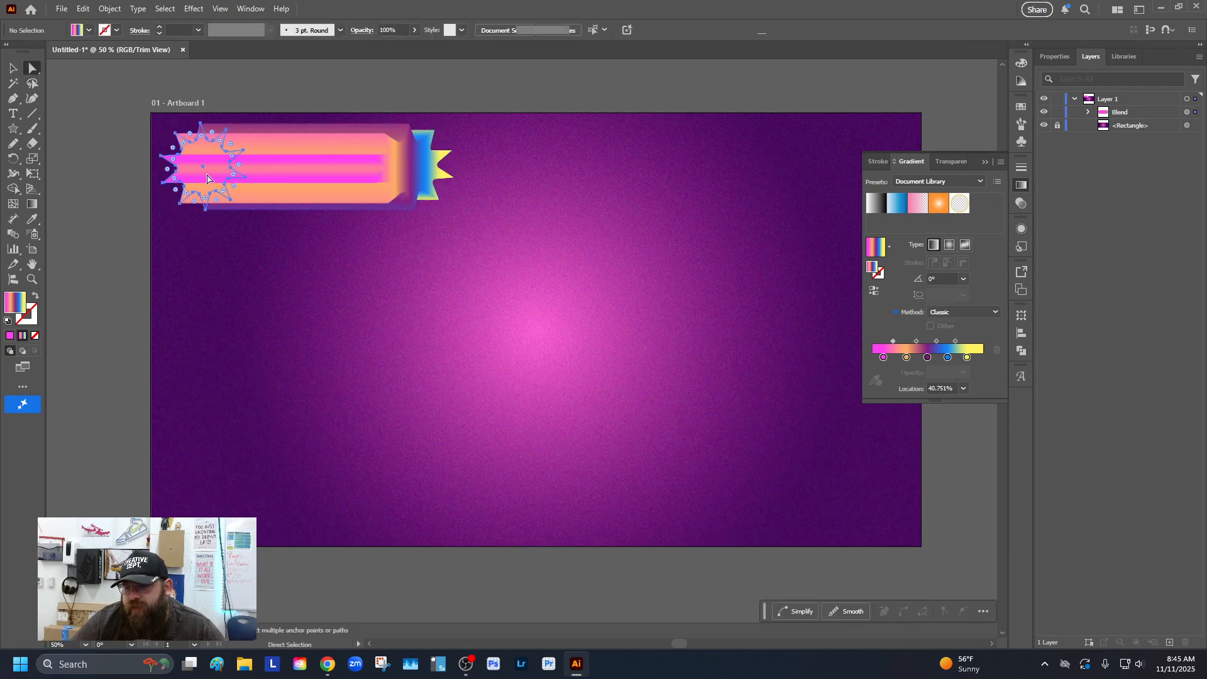
pyautogui.click(378, 203)
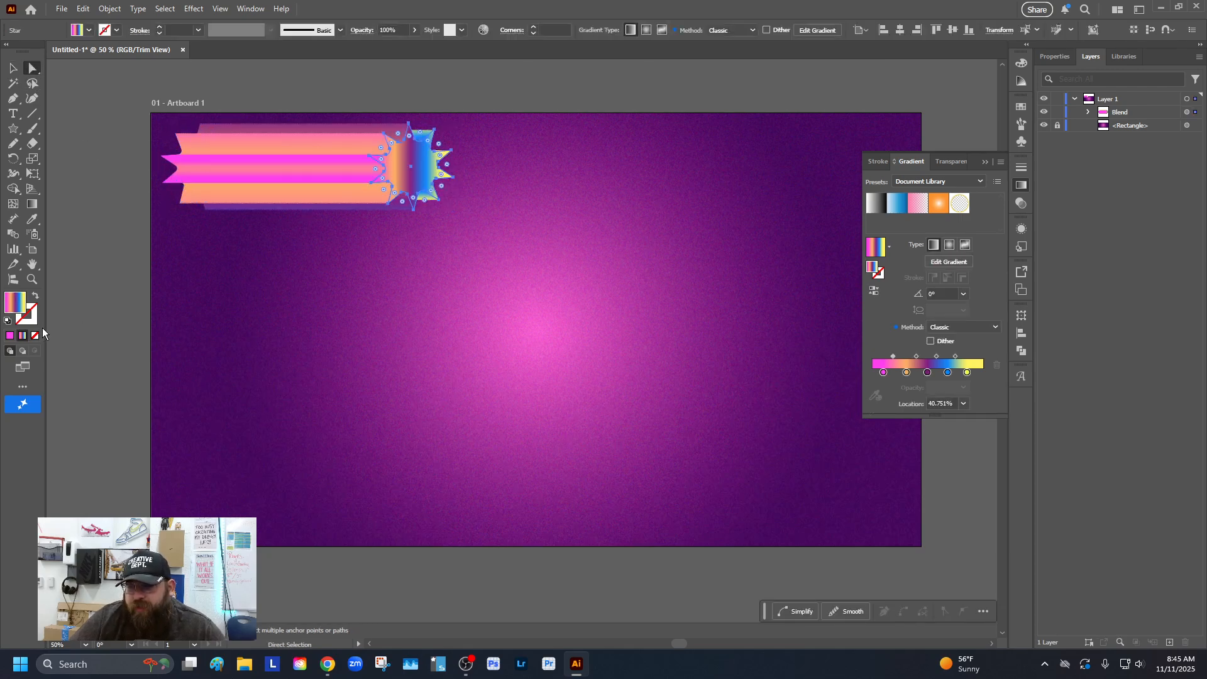
pyautogui.click(195, 188)
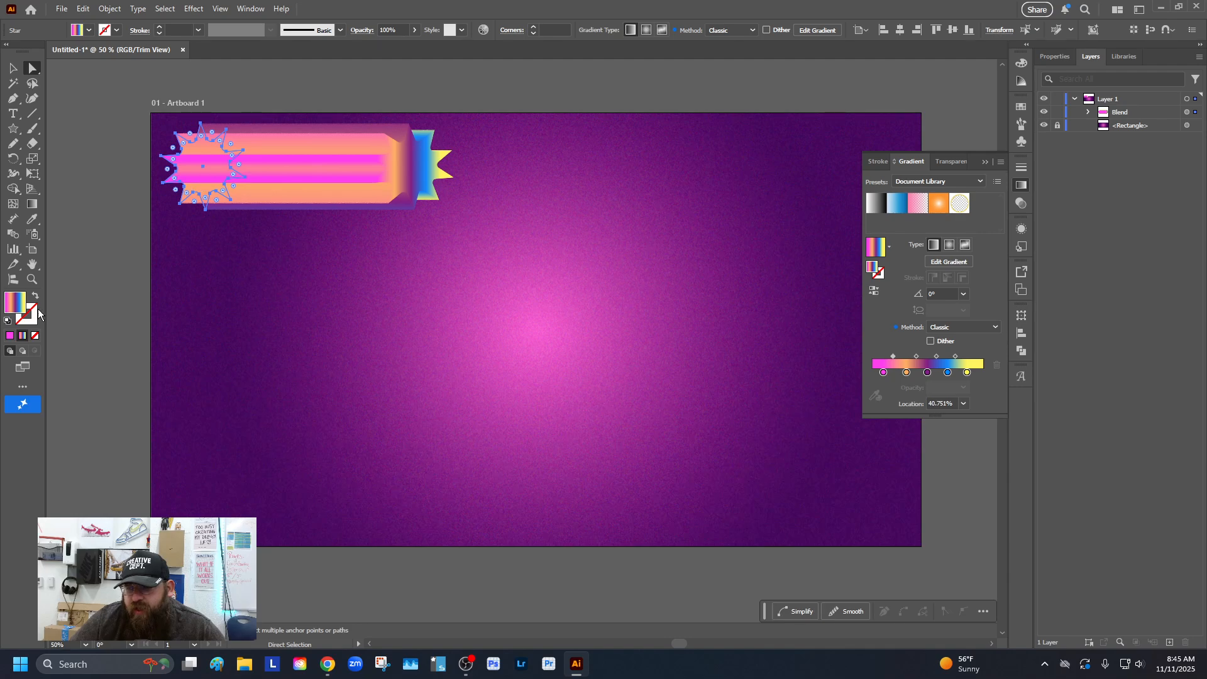
pyautogui.click(403, 170)
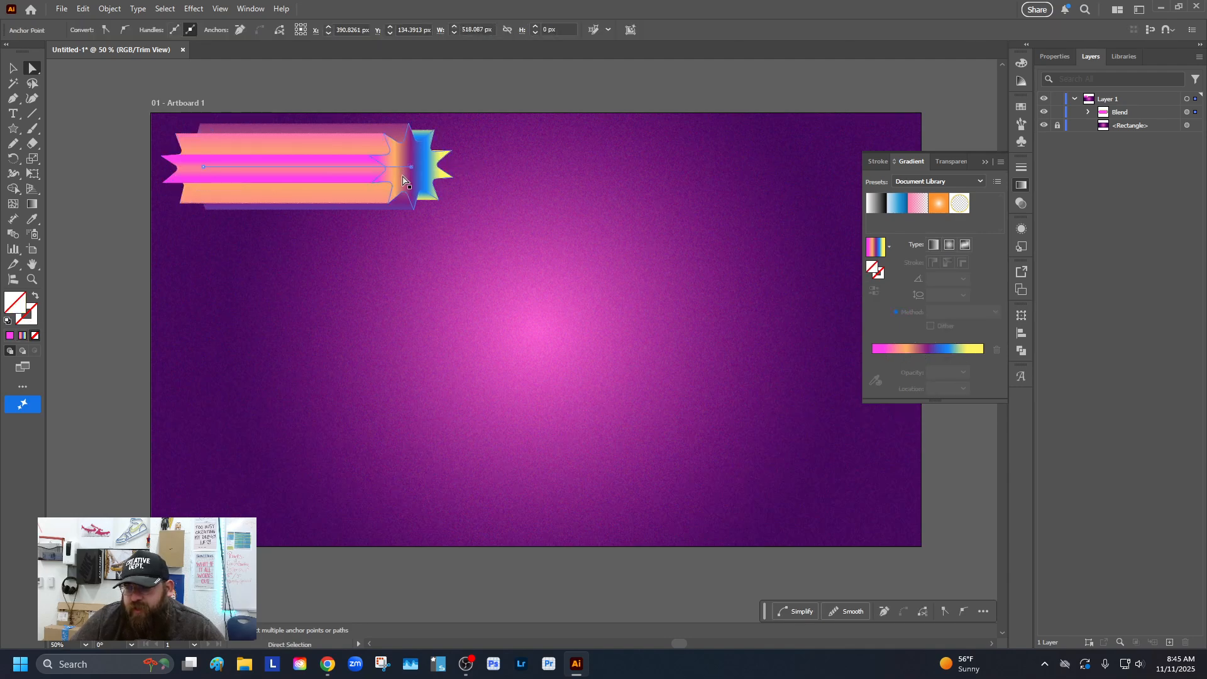
pyautogui.click(193, 198)
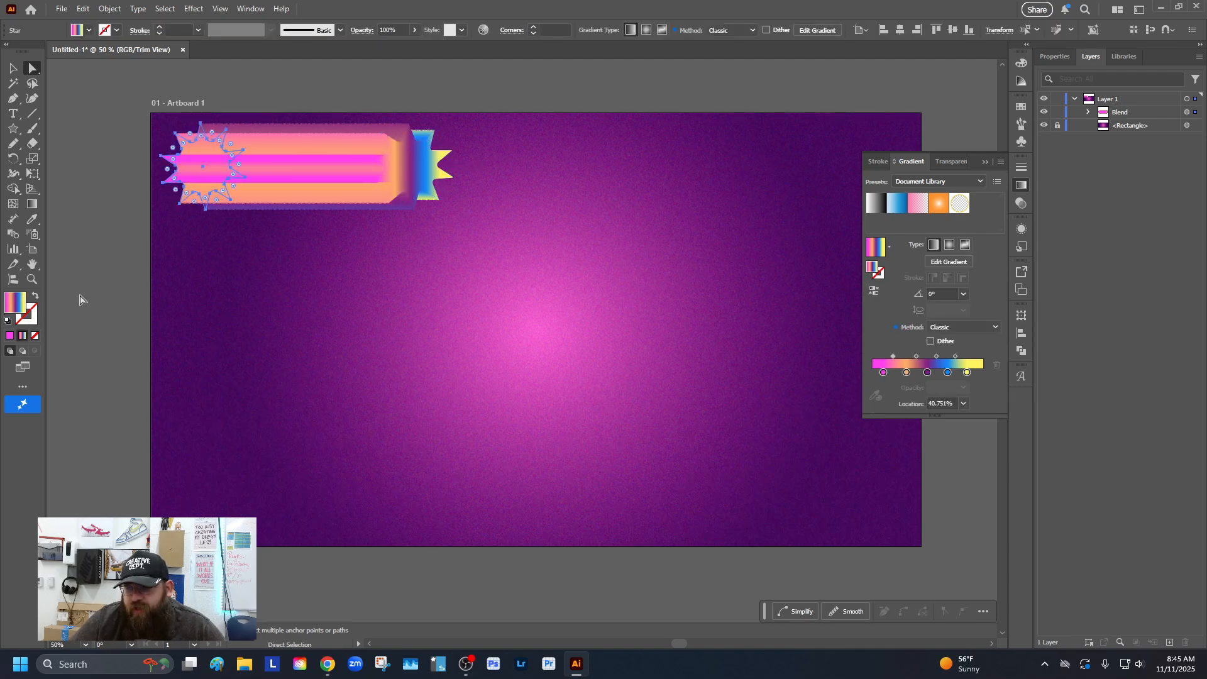
pyautogui.click(14, 69)
pyautogui.click(80, 137)
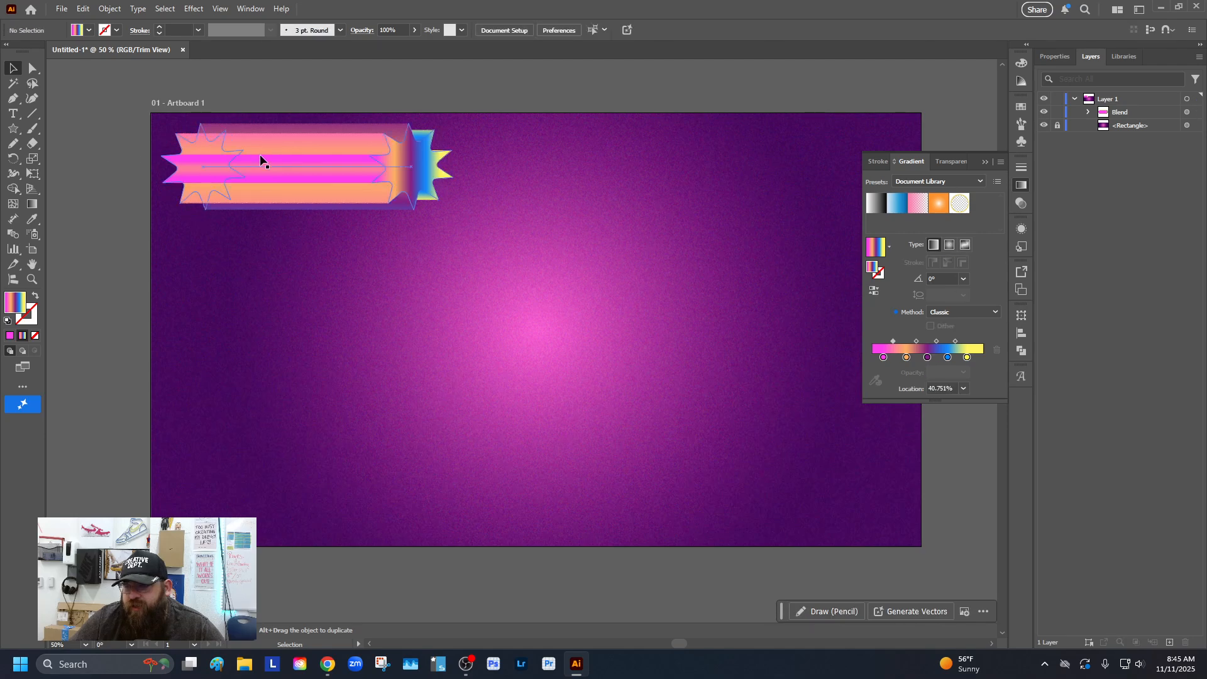
# Step: Turn off Trim View and move the star blend off the artboard, just above its upper edge
pyautogui.click(262, 156)
pyautogui.moveTo(296, 159); pyautogui.dragTo(401, 185)
pyautogui.click(221, 9)
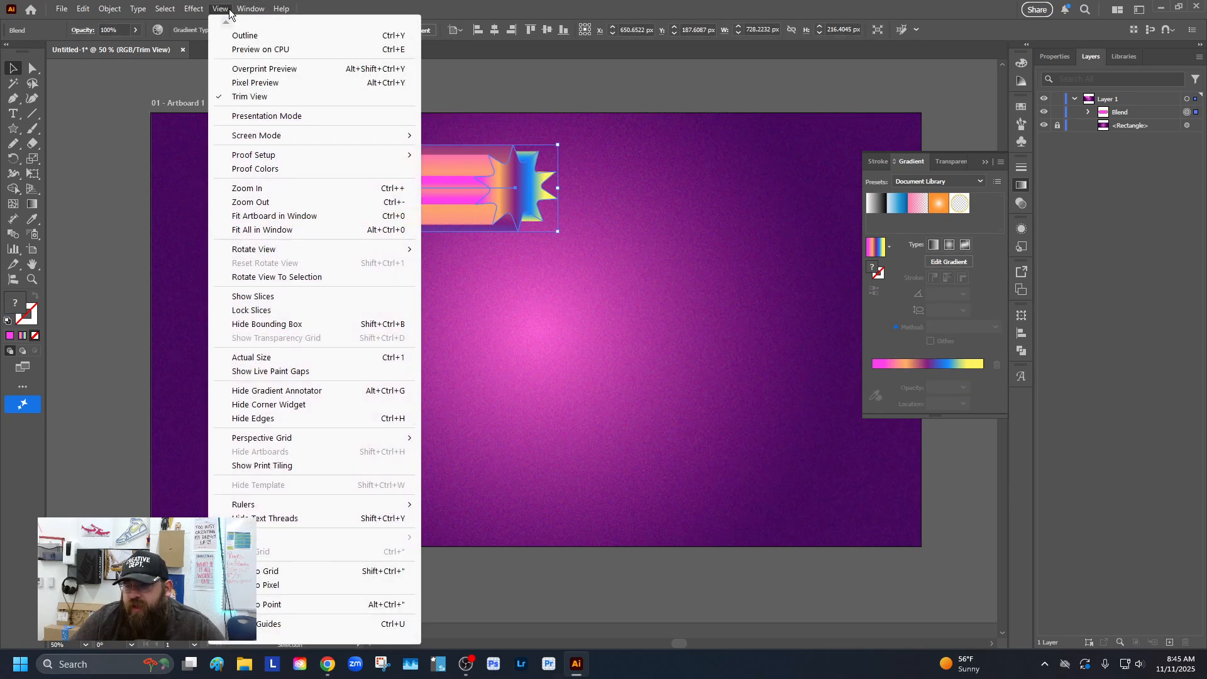
pyautogui.click(255, 96)
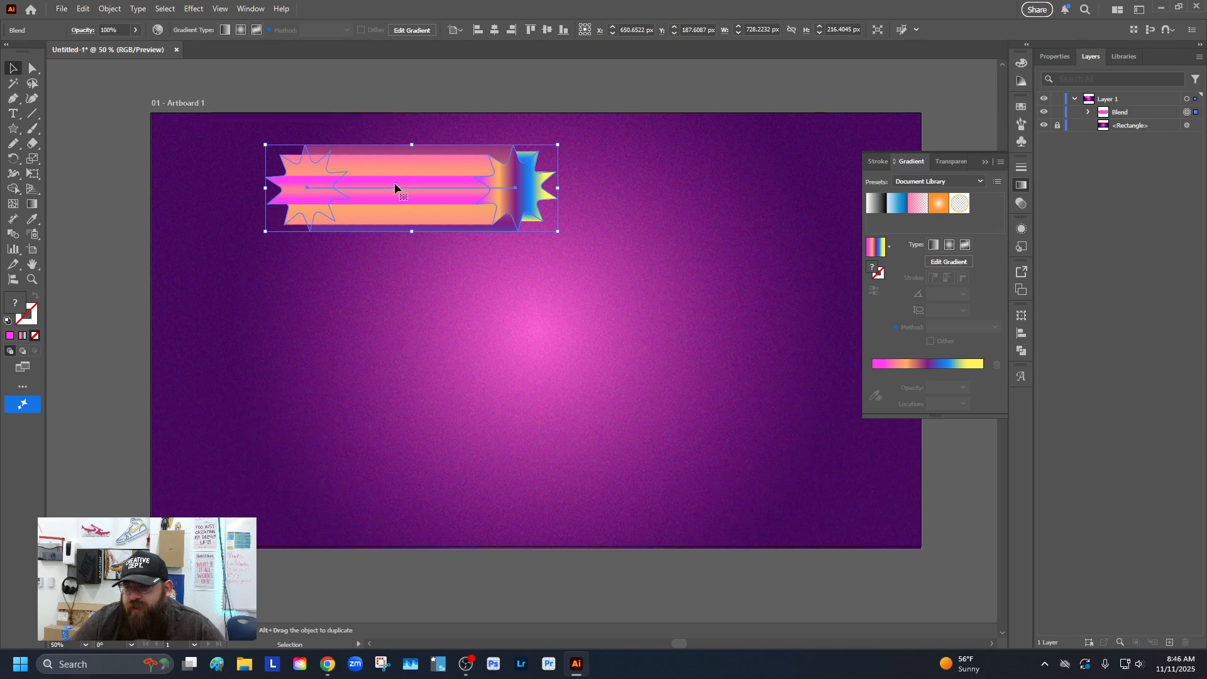
pyautogui.moveTo(399, 190); pyautogui.dragTo(402, 108)
pyautogui.click(372, 247)
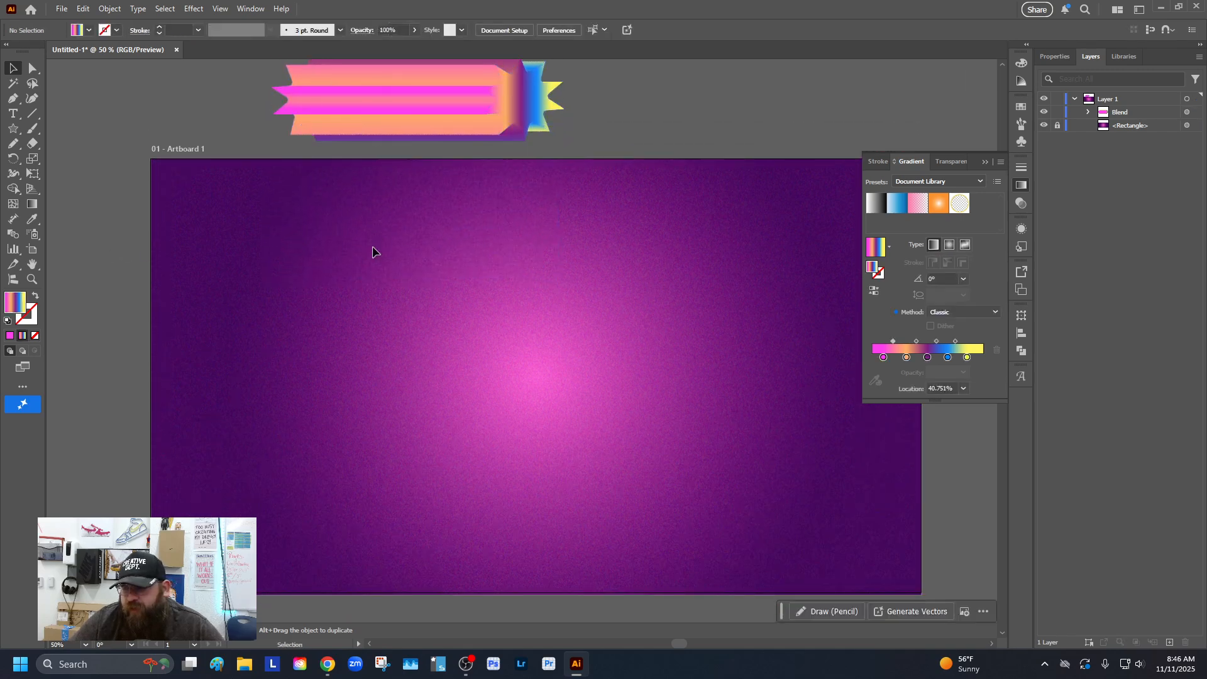
pyautogui.click(988, 162)
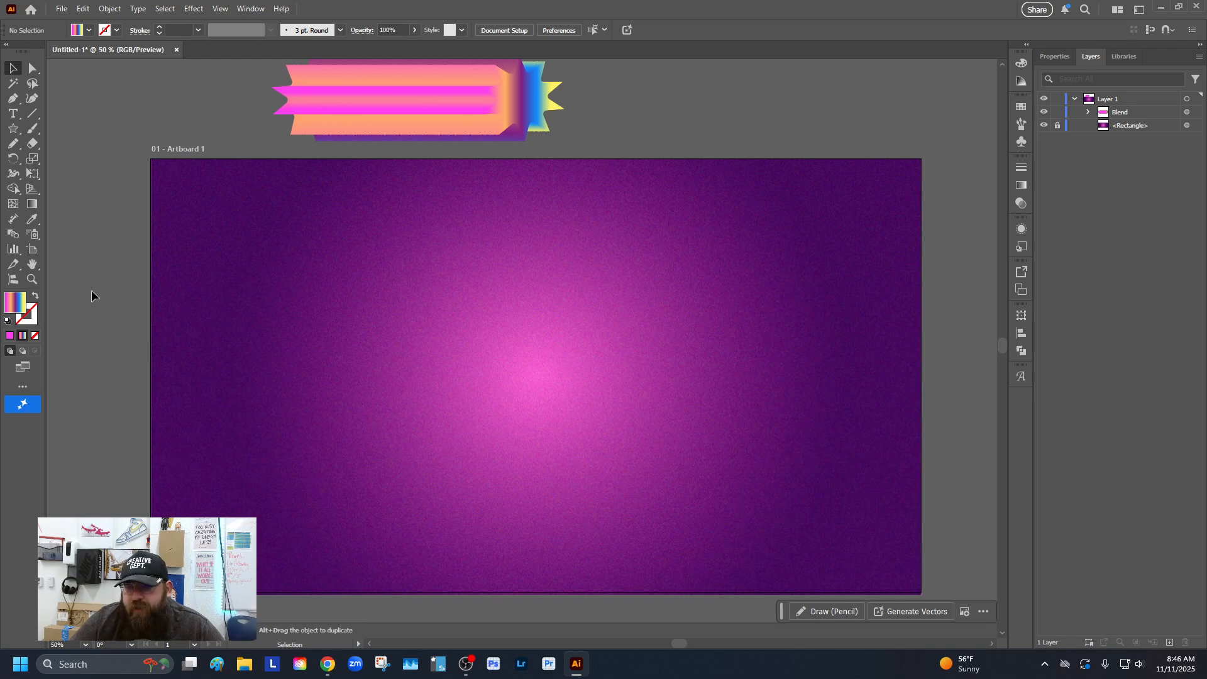
# Step: Draw a winding freehand Pencil path across the artboard and beyond its edges, about 2275 px wide and 1360 px high
pyautogui.press('n')
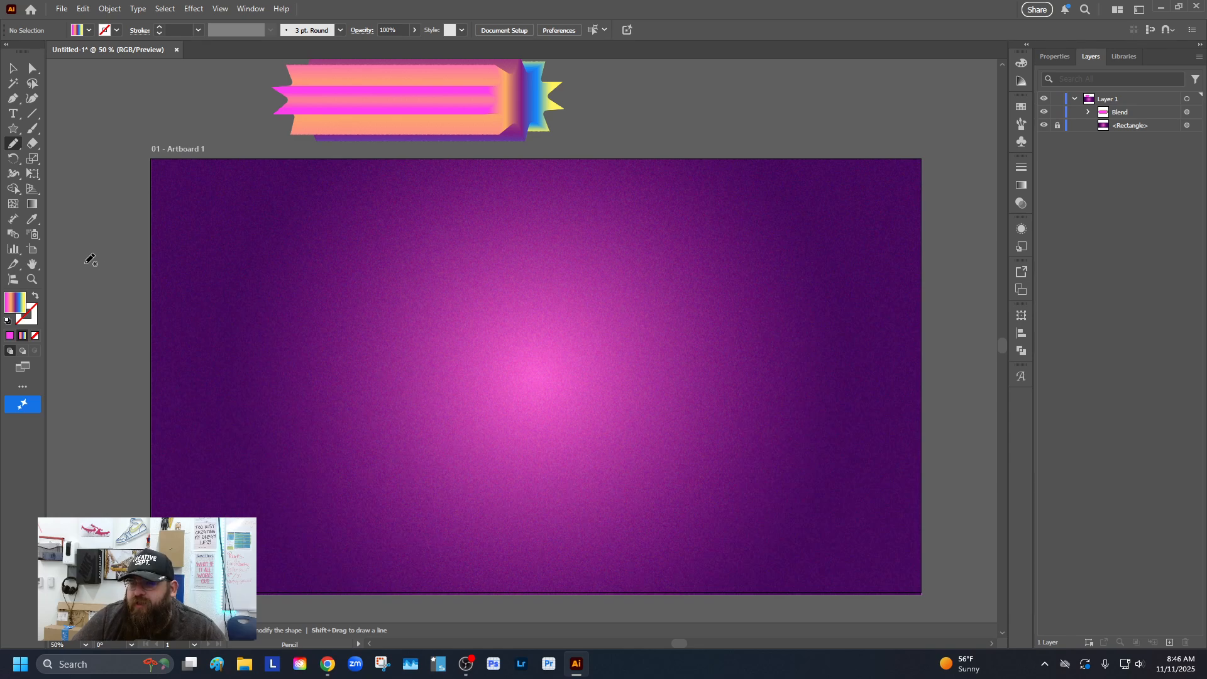
pyautogui.moveTo(79, 274)
pyautogui.mouseDown()
pyautogui.moveTo(325, 206)
pyautogui.moveTo(196, 383)
pyautogui.moveTo(552, 131)
pyautogui.moveTo(340, 463)
pyautogui.moveTo(500, 597)
pyautogui.moveTo(999, 266)
pyautogui.moveTo(707, 623)
pyautogui.mouseUp()
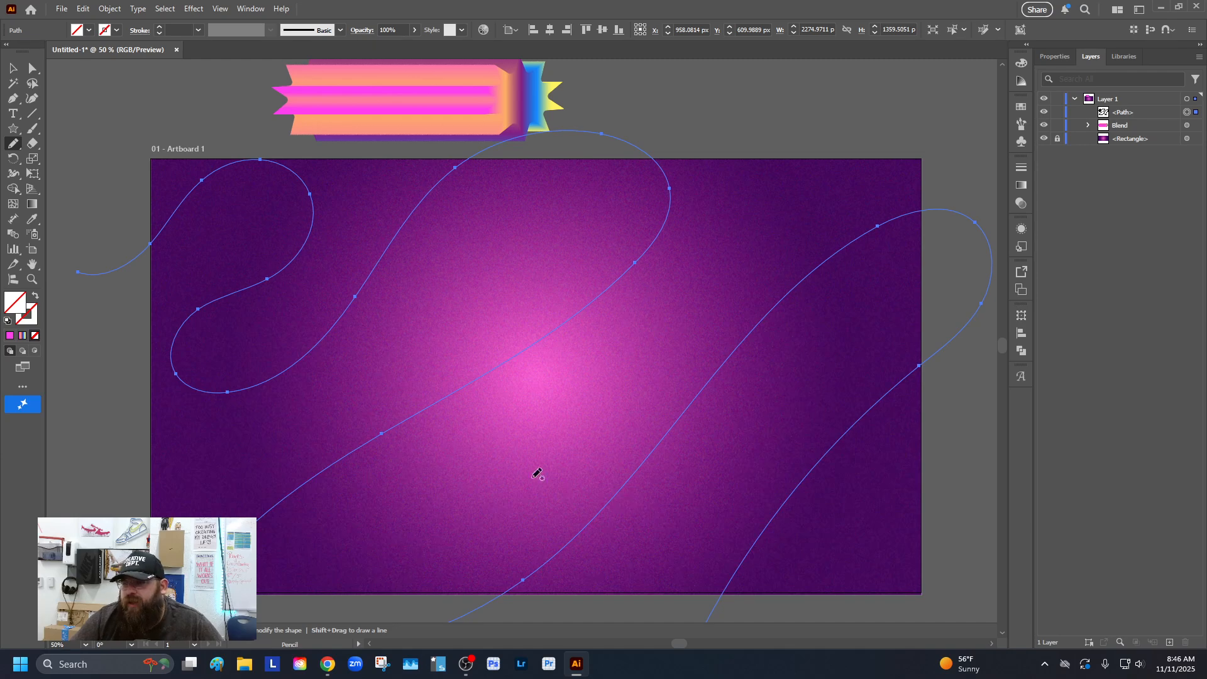
pyautogui.click(14, 69)
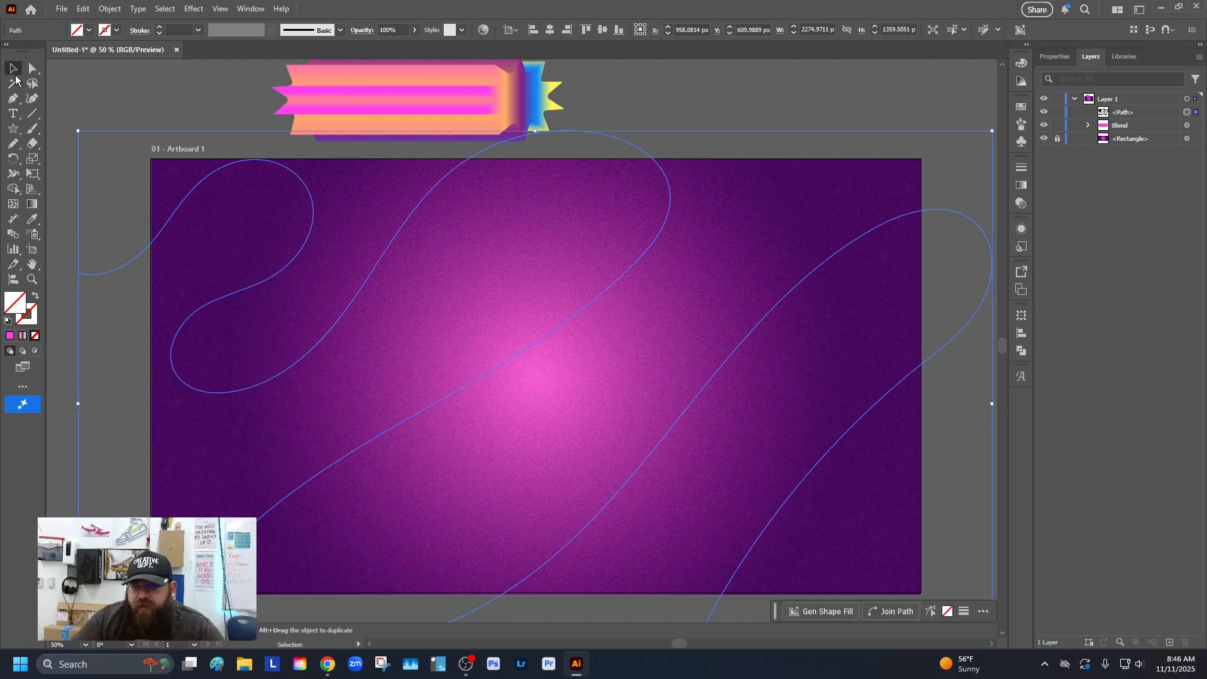
pyautogui.click(134, 82)
# Step: Replace the star blend's spine with the winding freehand path
pyautogui.click(370, 116)
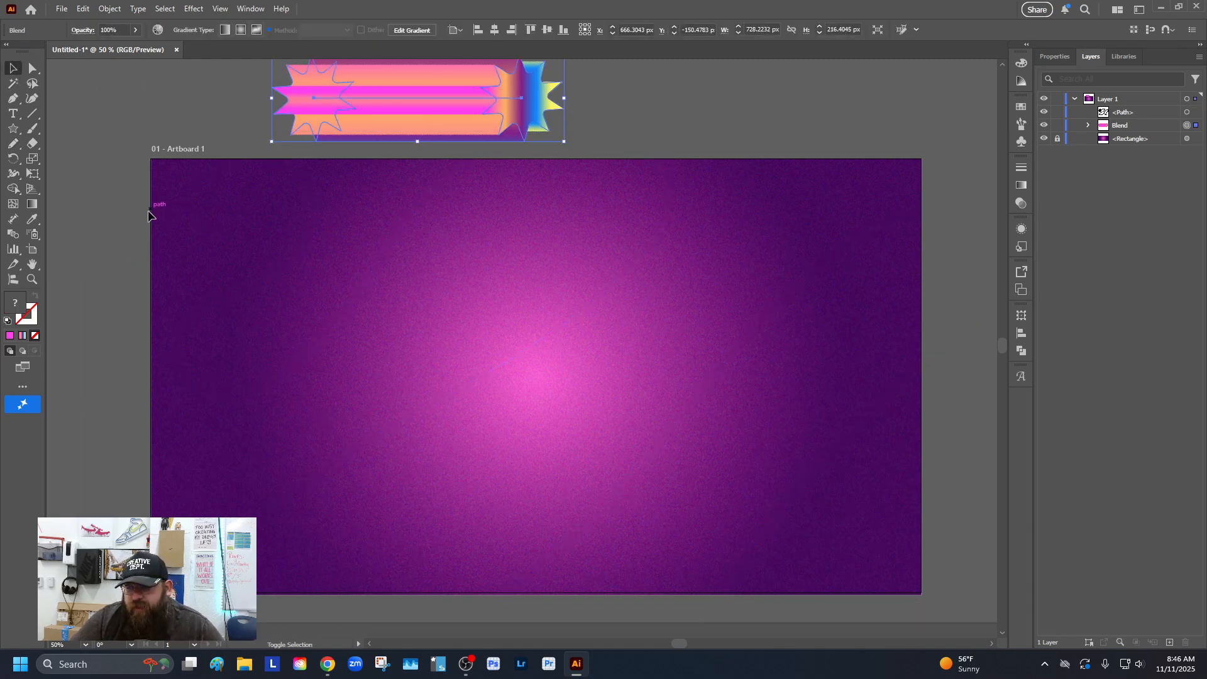
pyautogui.keyDown('shift'); pyautogui.click(123, 260); pyautogui.keyUp('shift')
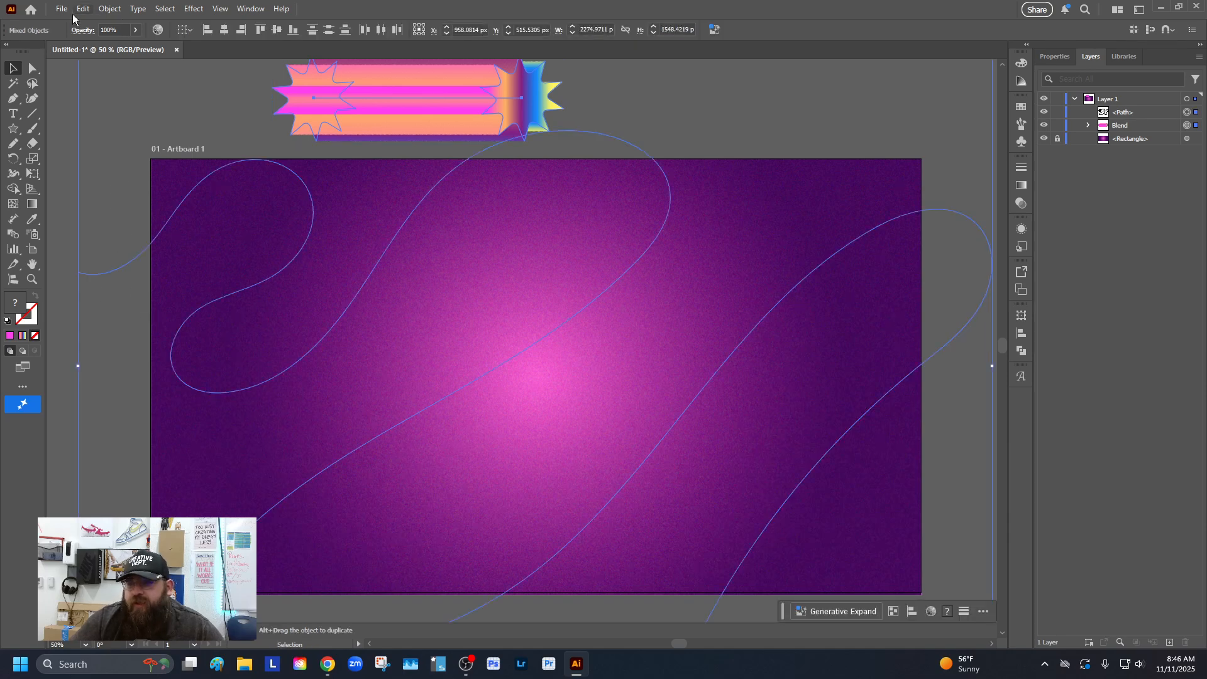
pyautogui.click(117, 9)
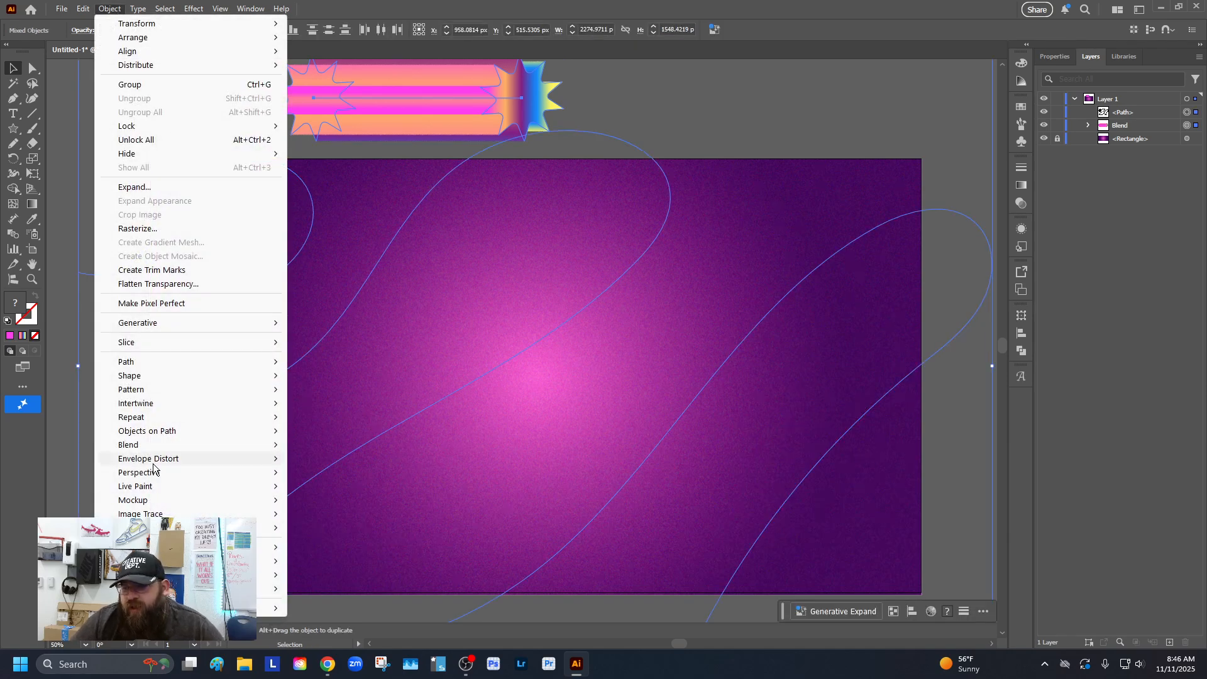
pyautogui.moveTo(154, 460)
pyautogui.moveTo(280, 445)
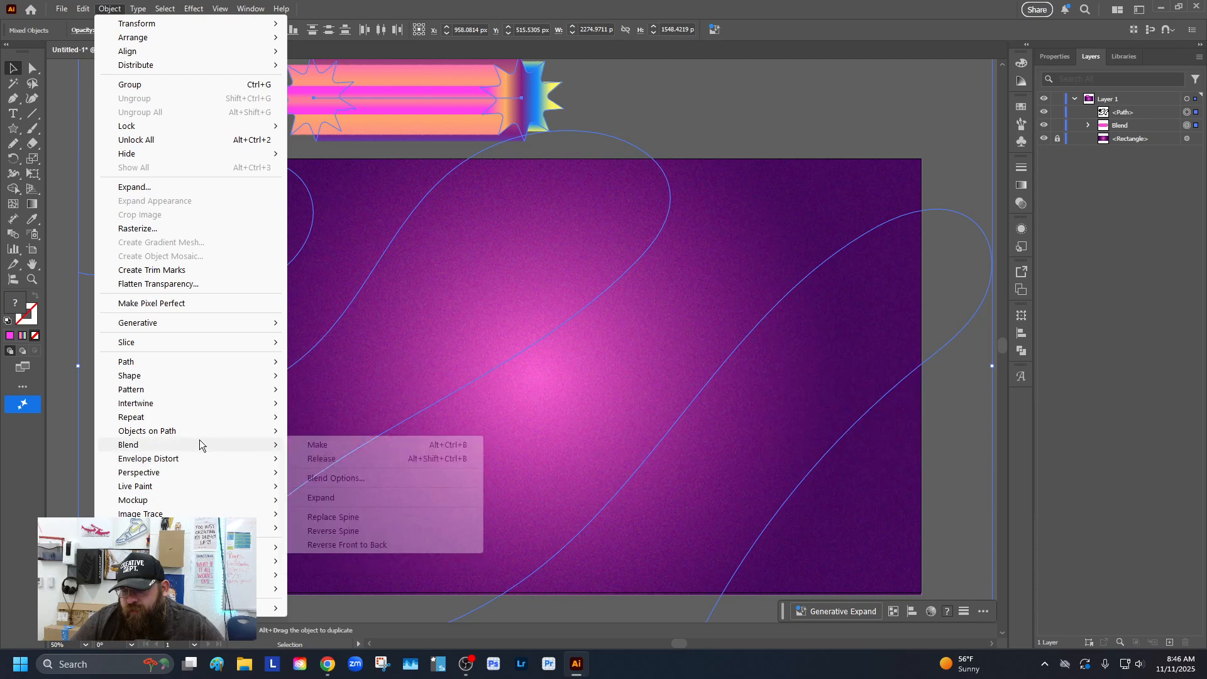
pyautogui.click(332, 518)
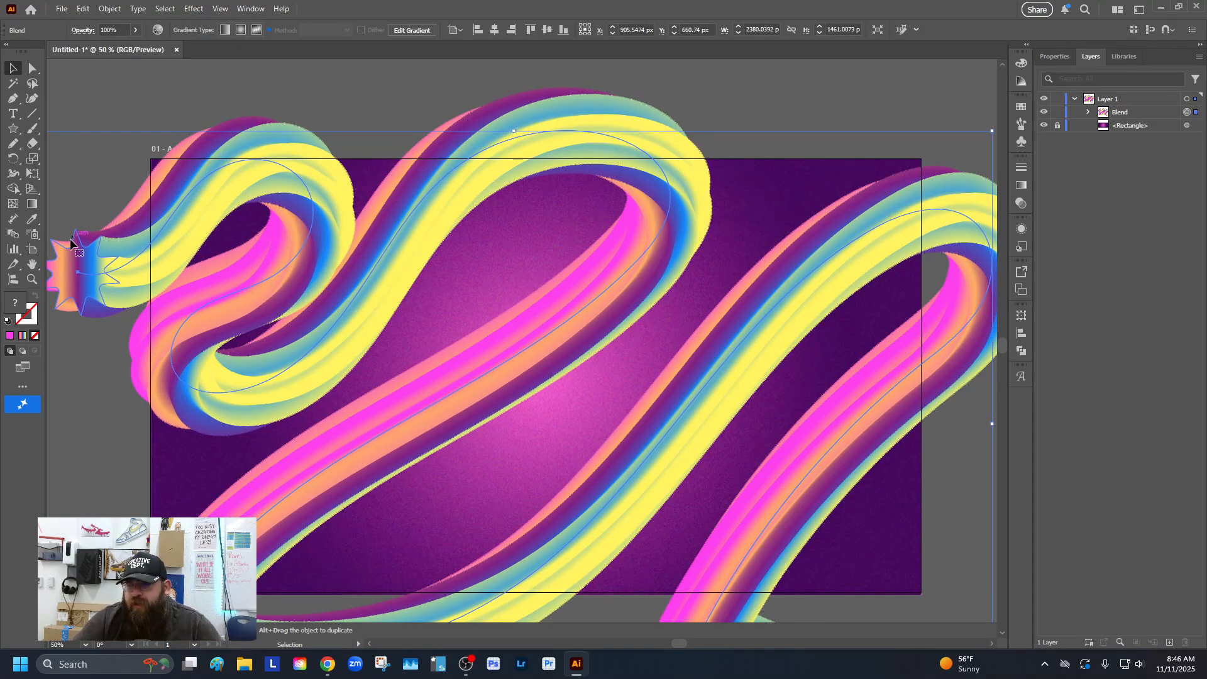
# Step: Reshape the outer end of the ribbon's spine around the artboard's upper-left corner by moving its first anchors upward and adjusting their curves
pyautogui.click(33, 68)
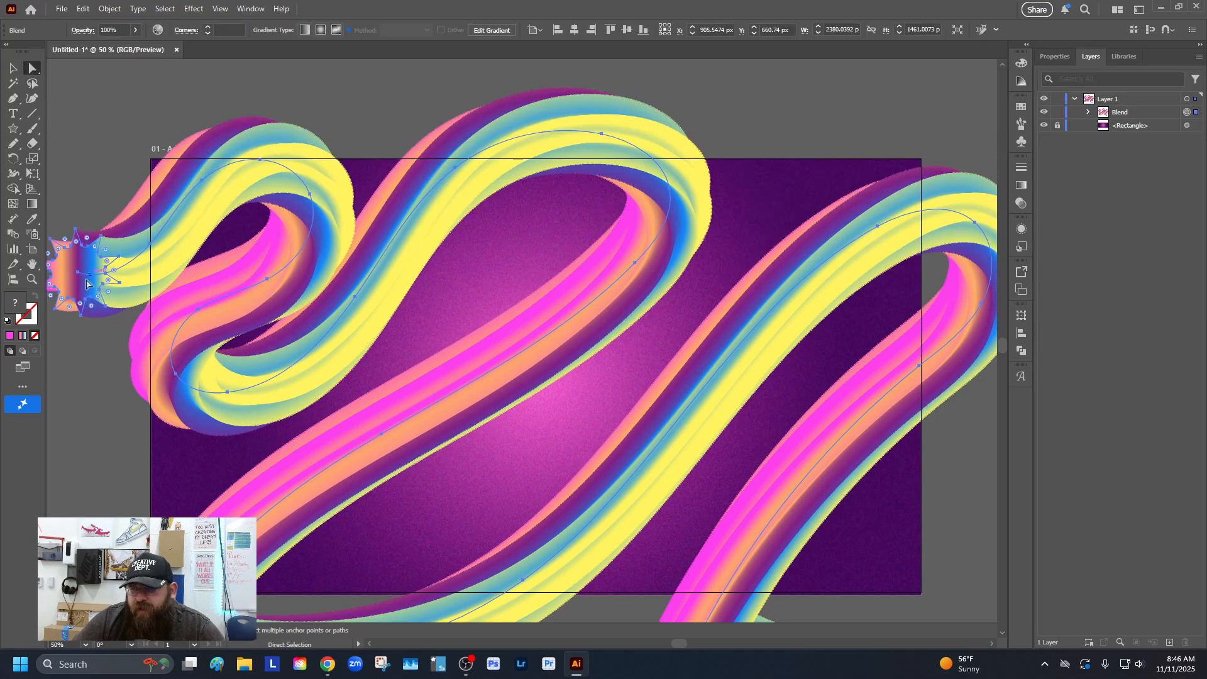
pyautogui.moveTo(81, 280); pyautogui.dragTo(63, 190)
pyautogui.moveTo(222, 245); pyautogui.dragTo(258, 154)
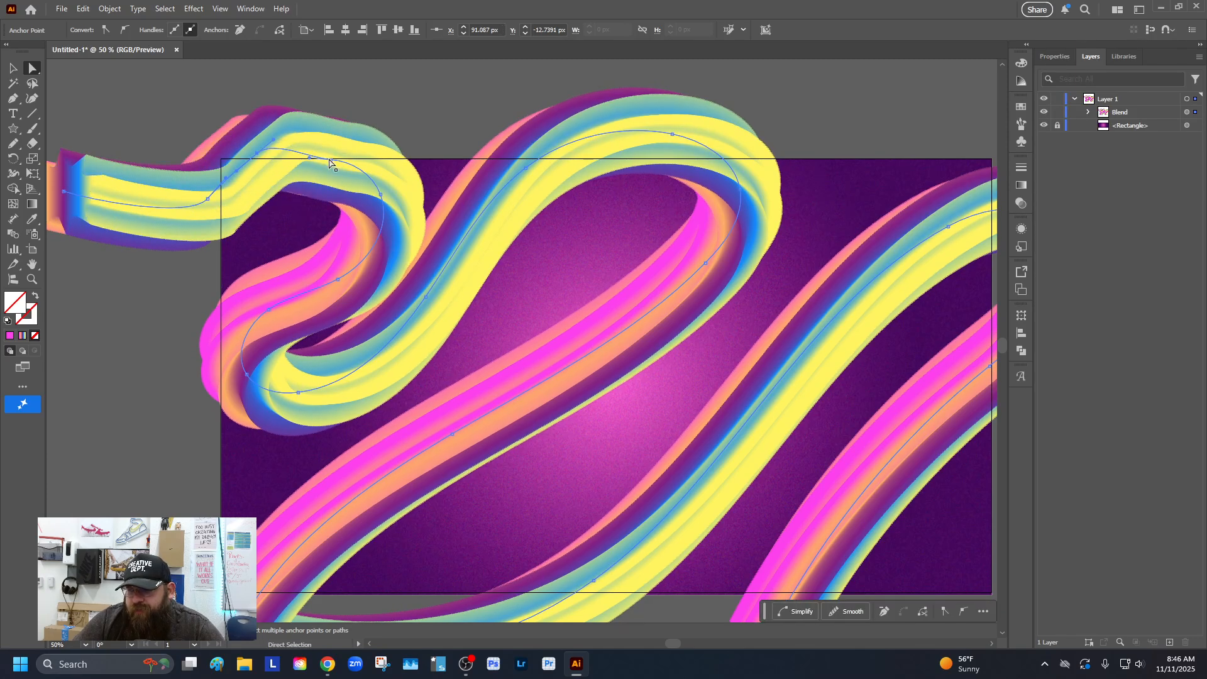
pyautogui.moveTo(332, 160); pyautogui.dragTo(331, 119)
pyautogui.moveTo(208, 203); pyautogui.dragTo(258, 123)
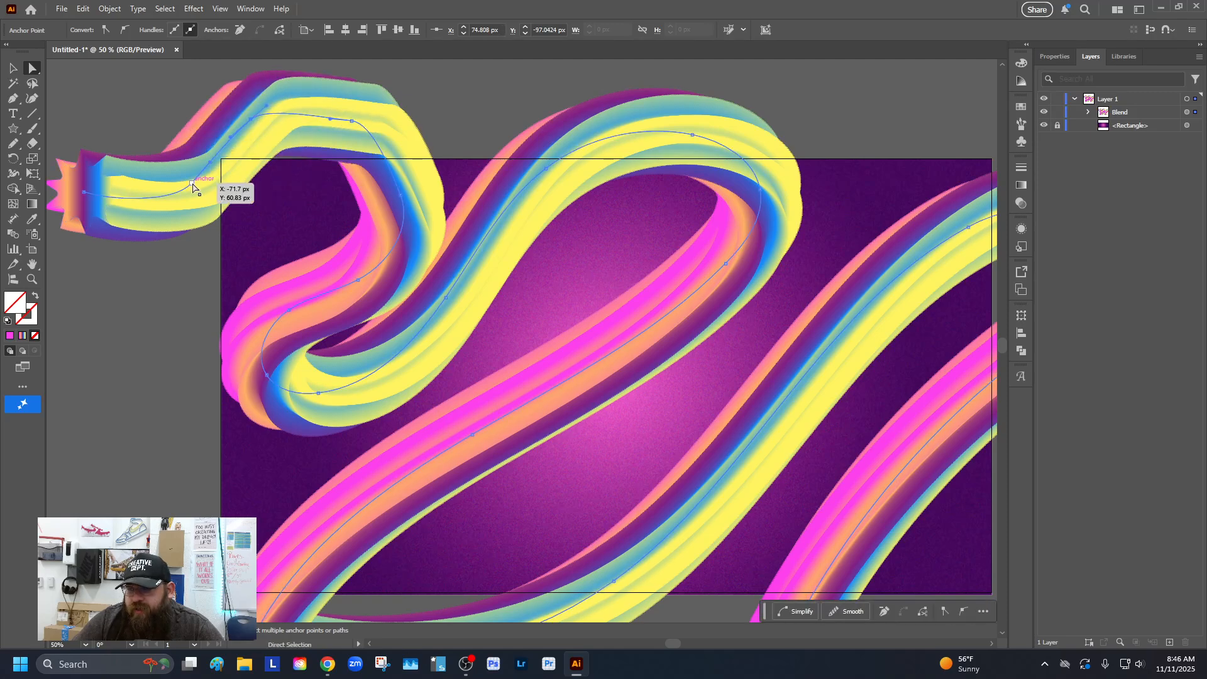
pyautogui.moveTo(192, 183); pyautogui.dragTo(140, 157)
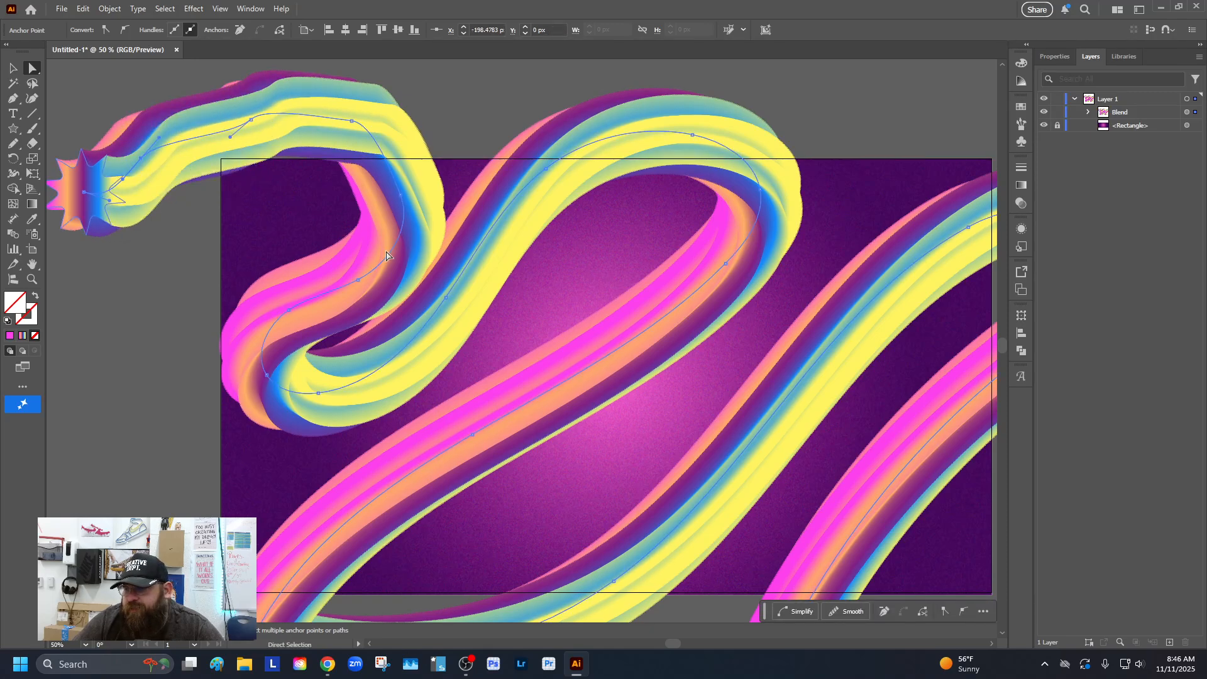
# Step: Tighten the spine's first bend inside the artboard's upper-left area by moving its anchors and adjusting the curve between them
pyautogui.moveTo(359, 282); pyautogui.dragTo(328, 258)
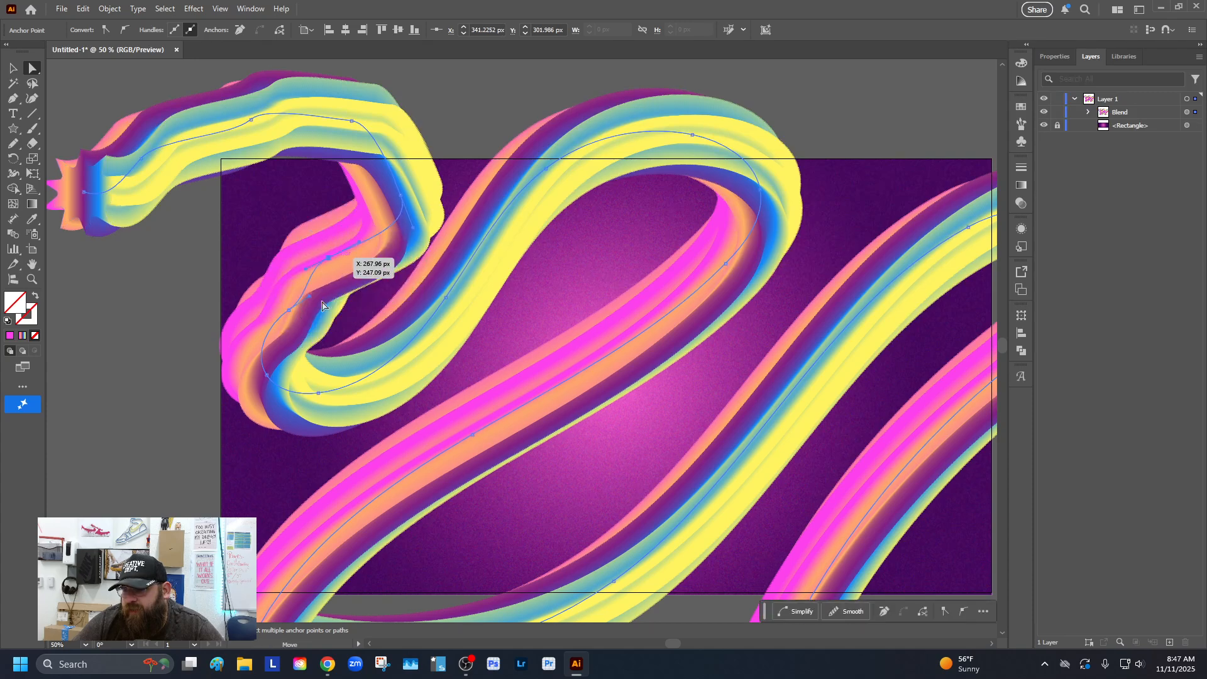
pyautogui.moveTo(278, 307); pyautogui.dragTo(274, 303)
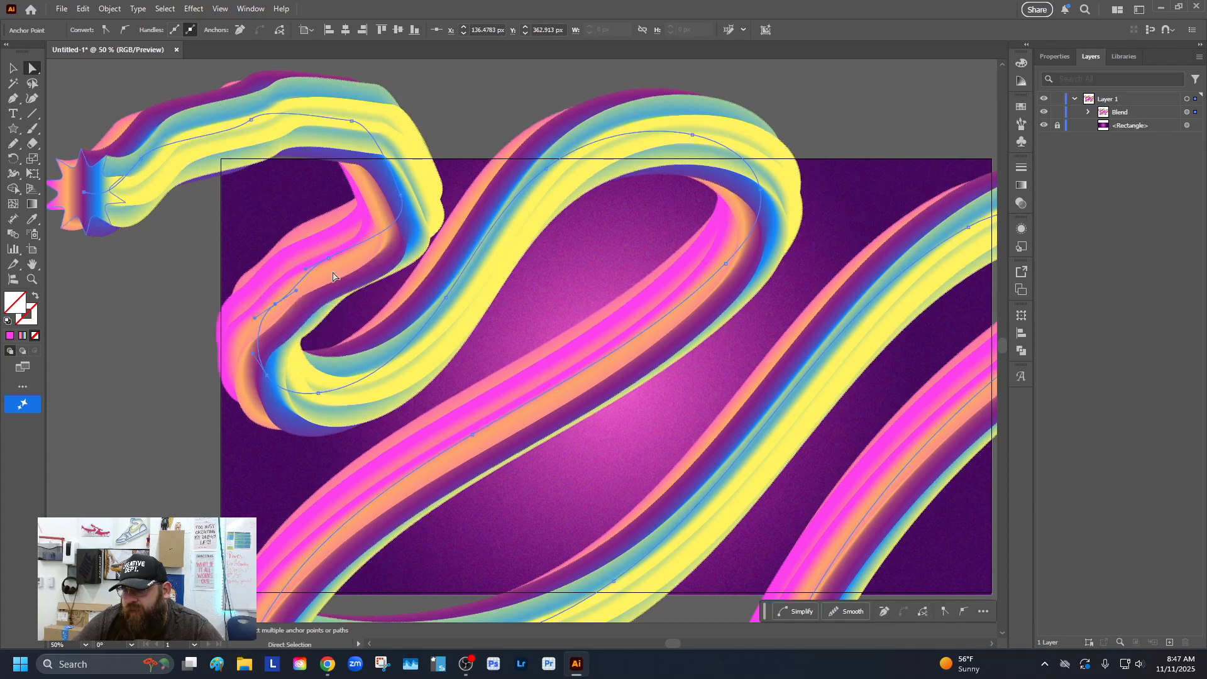
pyautogui.moveTo(400, 194); pyautogui.dragTo(382, 160)
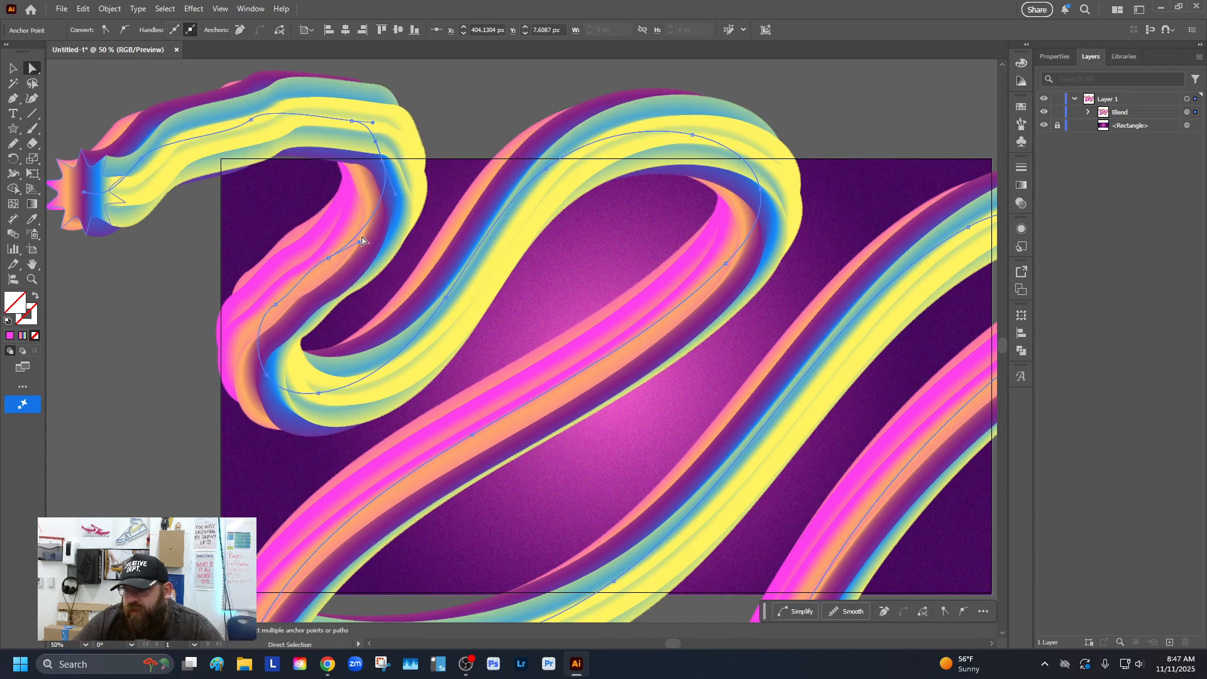
pyautogui.moveTo(334, 260); pyautogui.dragTo(351, 224)
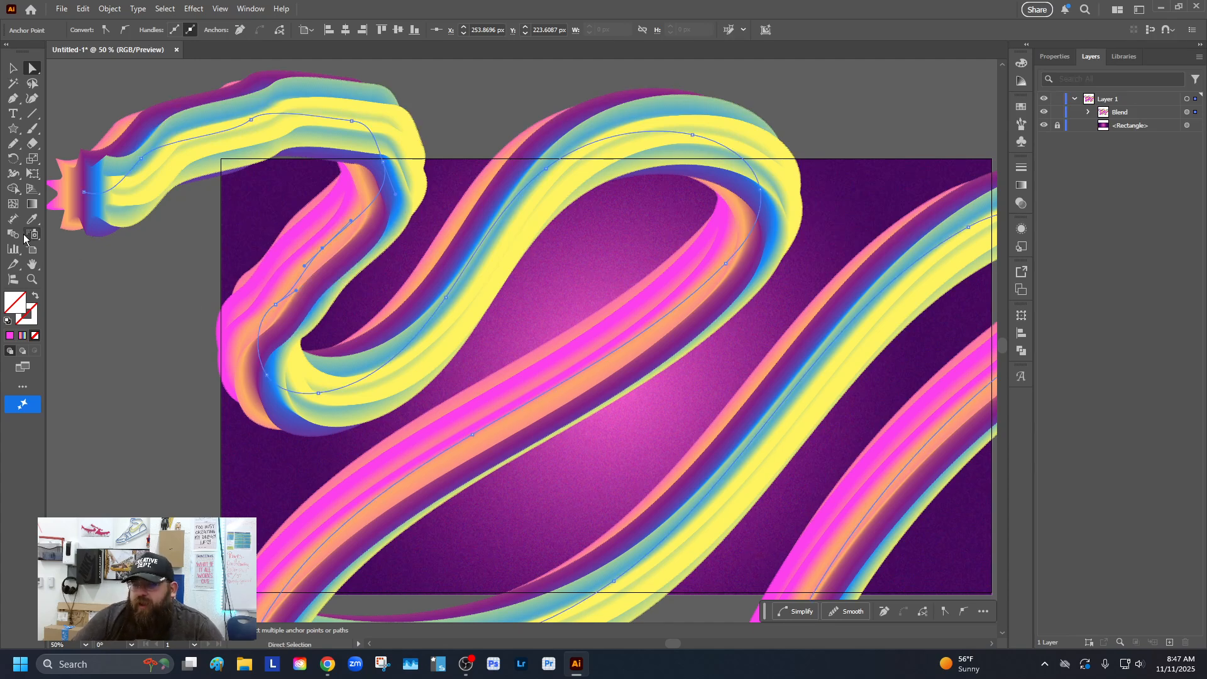
# Step: Smooth the ribbon's spine with the Smooth tool at 80%
pyautogui.click(22, 153)
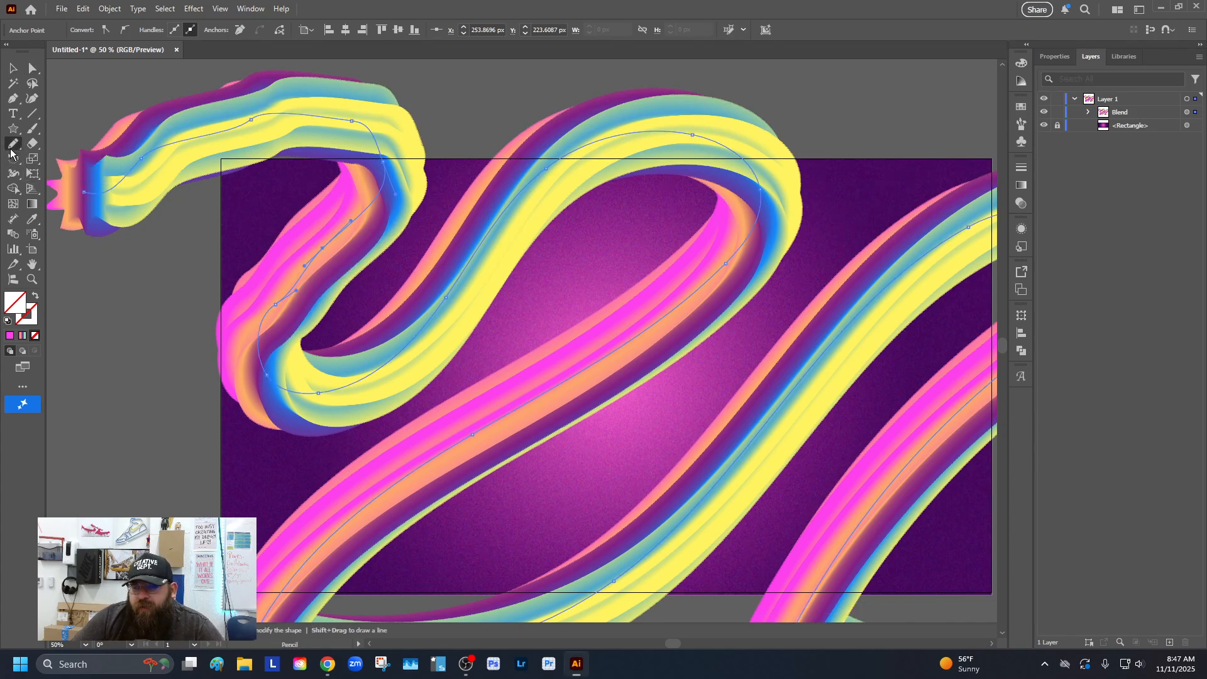
pyautogui.click(74, 174)
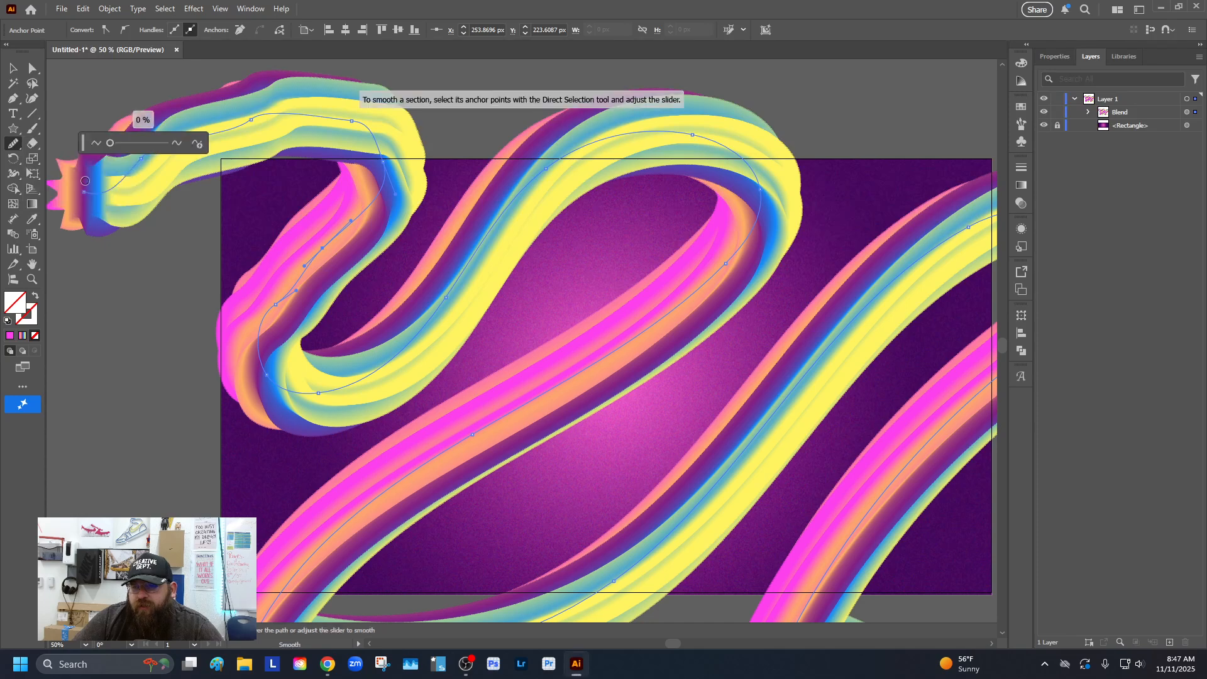
pyautogui.moveTo(145, 145); pyautogui.dragTo(156, 145)
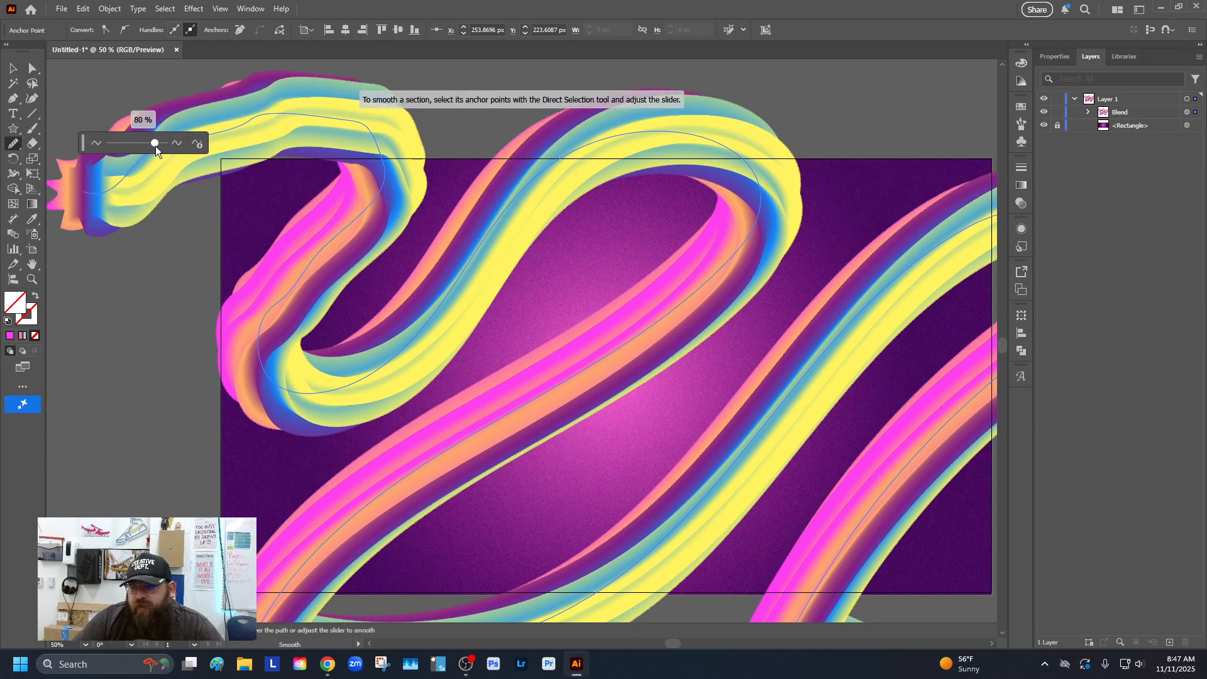
pyautogui.click(13, 68)
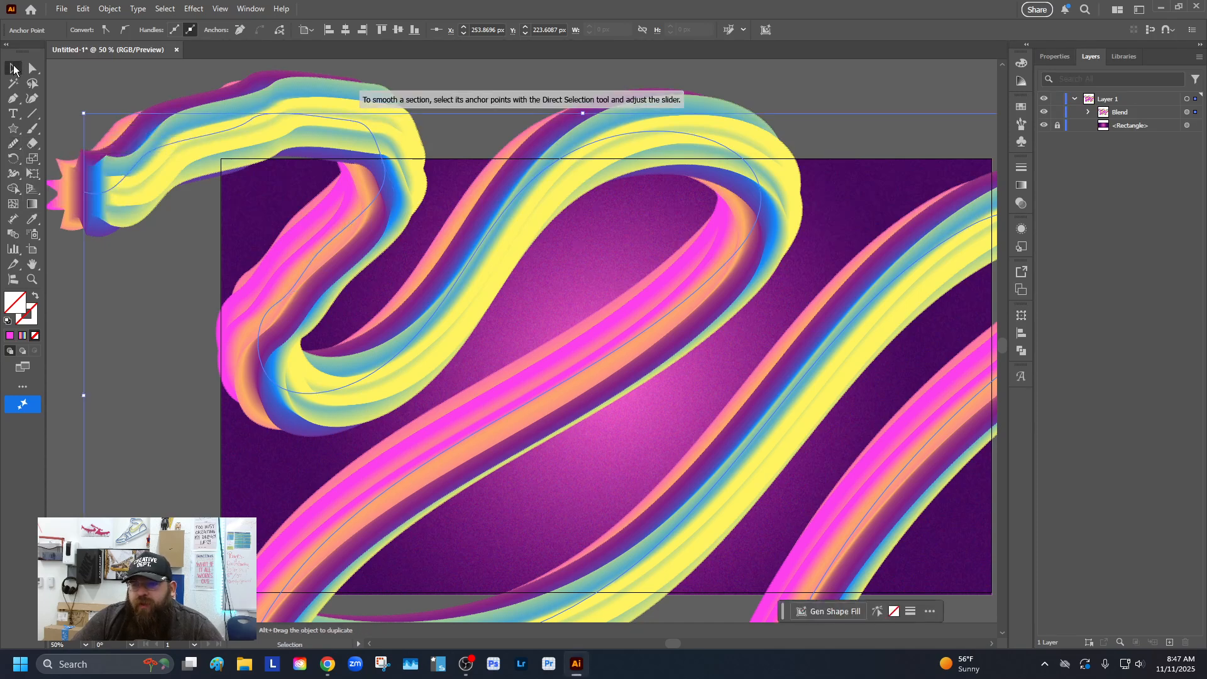
# Step: Add a Pucker & Bloat effect to the whole ribbon blend and preview it at -75%
pyautogui.click(405, 255)
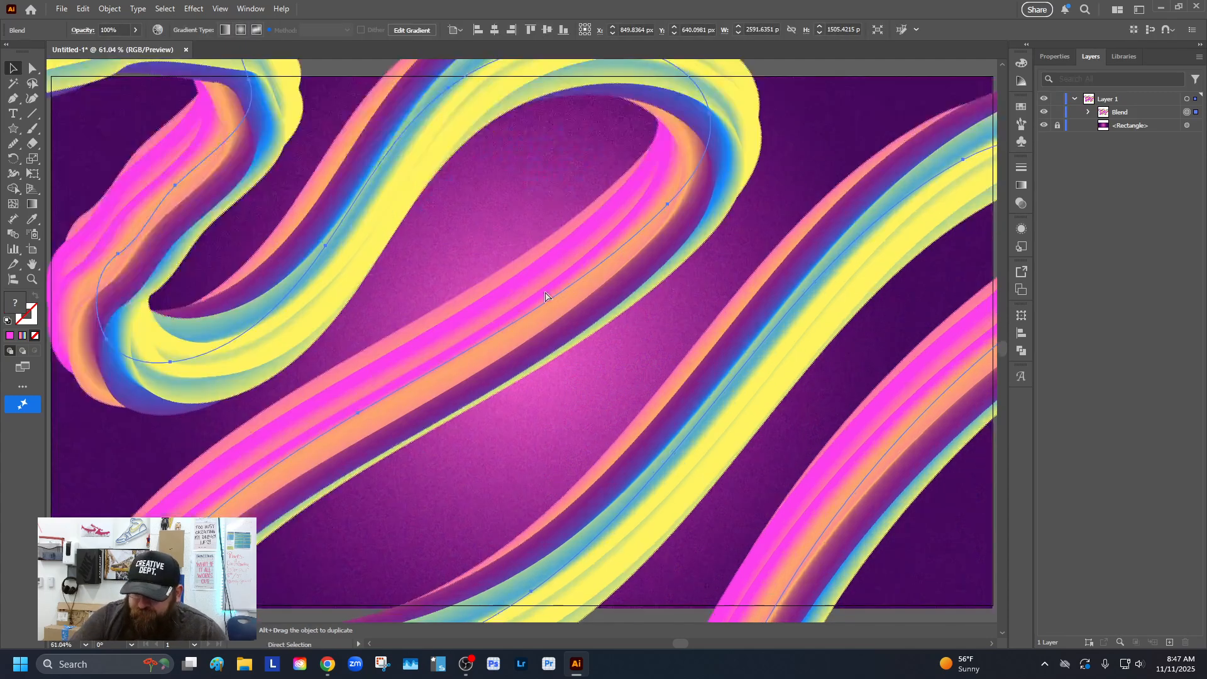
pyautogui.scroll(2, 544, 291)
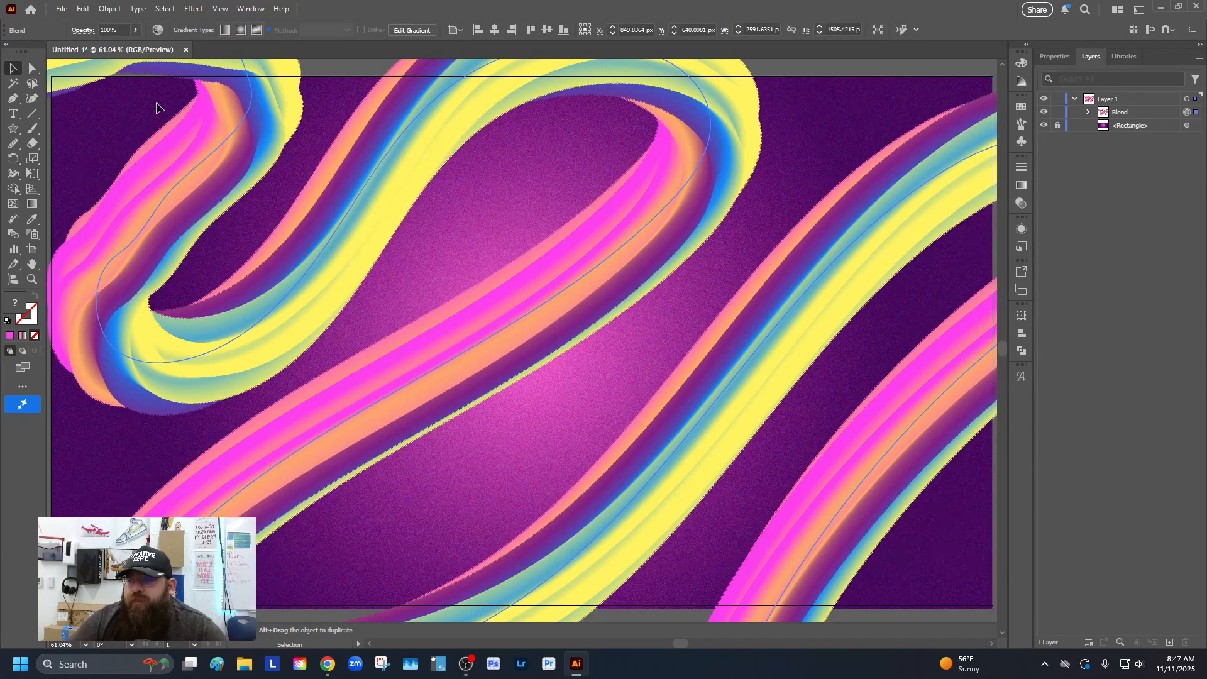
pyautogui.click(194, 9)
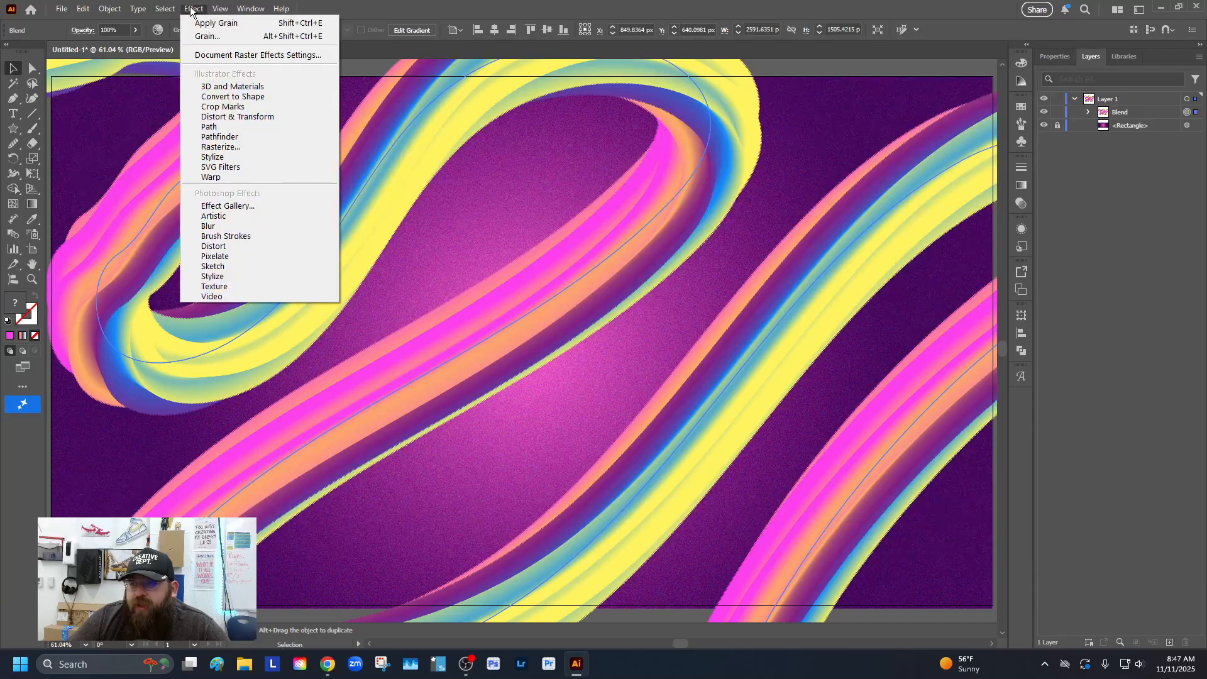
pyautogui.moveTo(244, 117)
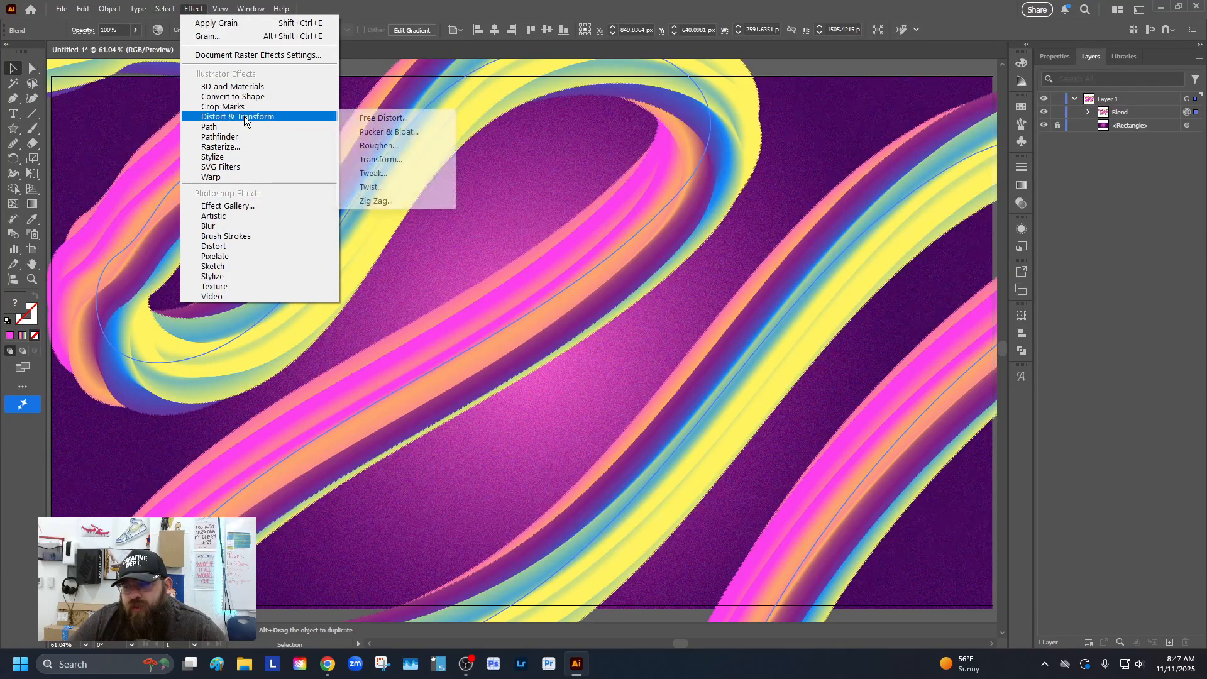
pyautogui.click(388, 133)
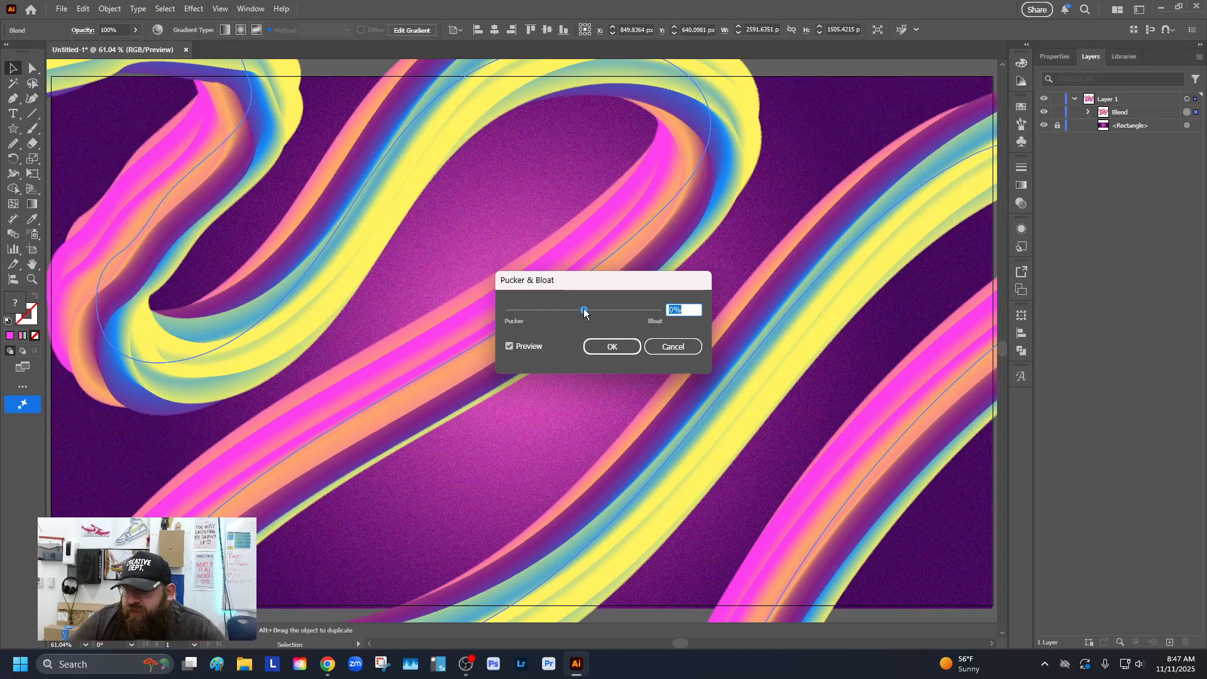
pyautogui.moveTo(585, 313); pyautogui.dragTo(554, 313)
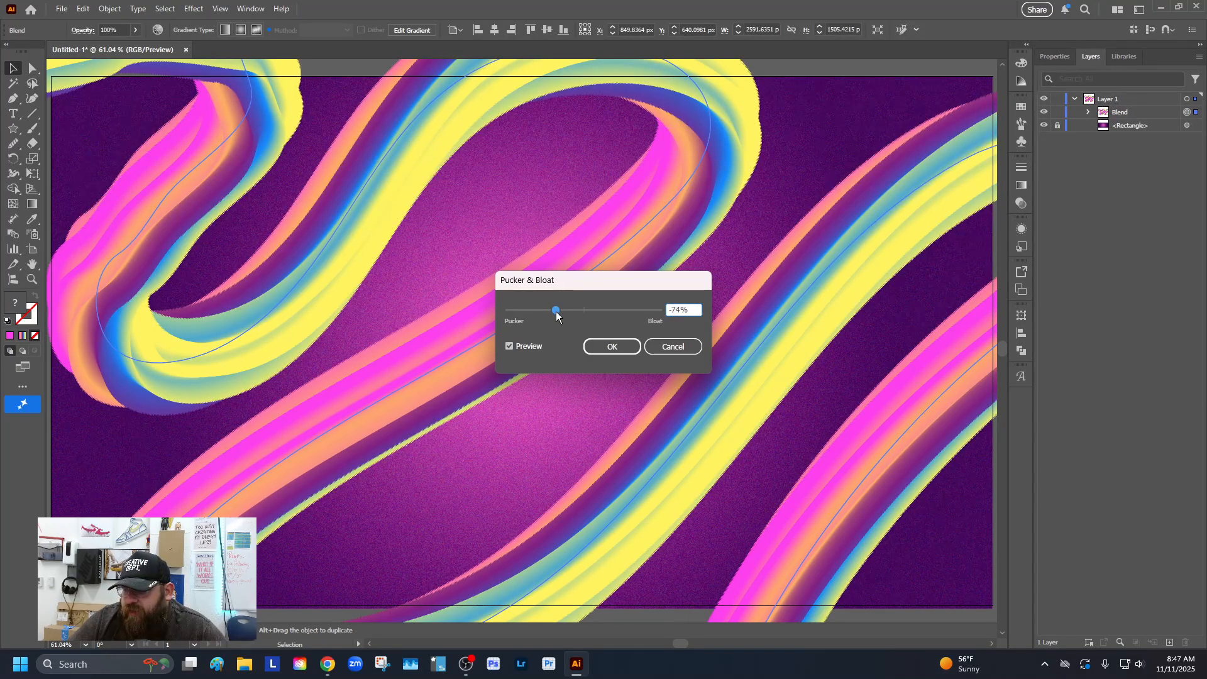
pyautogui.moveTo(556, 312); pyautogui.dragTo(555, 313)
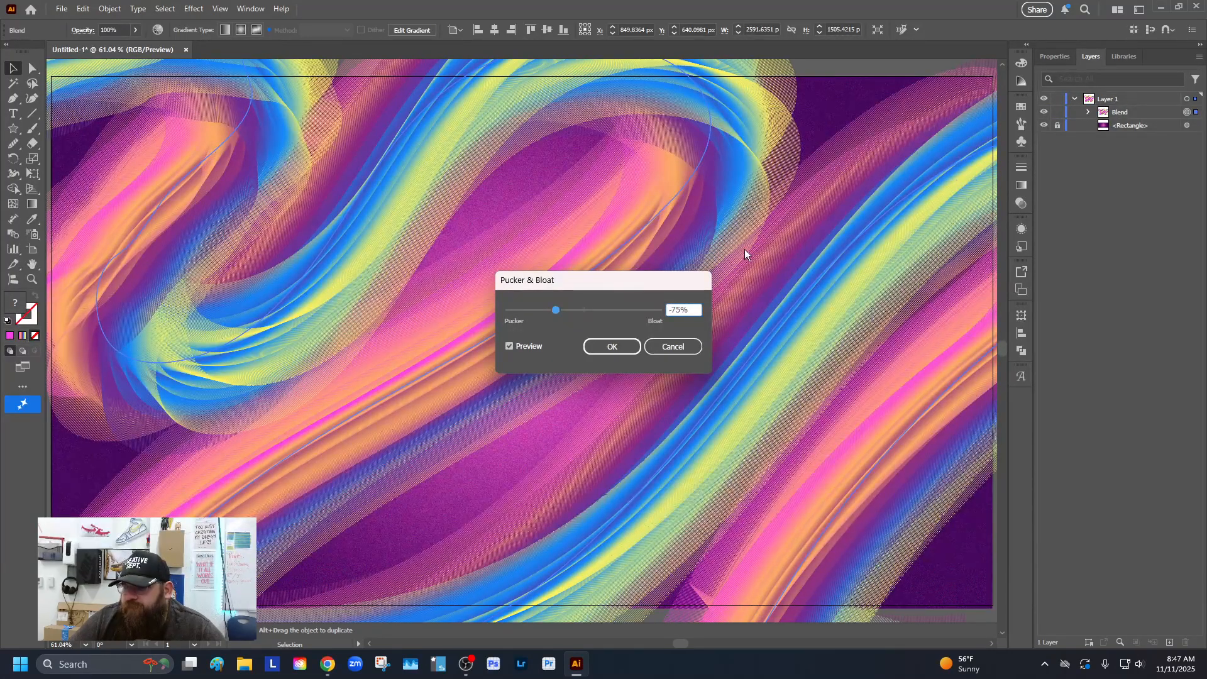
# Step: Compare pucker strengths of -108%, -79% and -71% on the ribbon, and apply the effect at -67%
pyautogui.moveTo(561, 308)
pyautogui.mouseDown()
pyautogui.moveTo(580, 309)
pyautogui.moveTo(546, 315)
pyautogui.mouseUp()
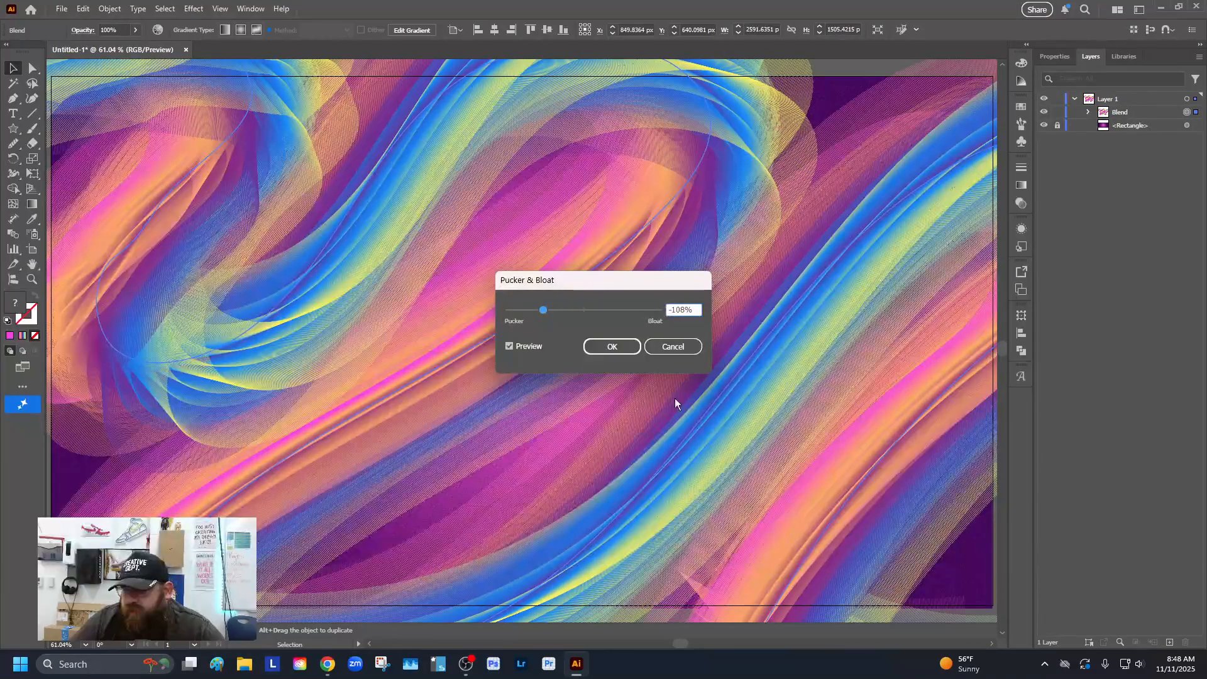
pyautogui.click(554, 311)
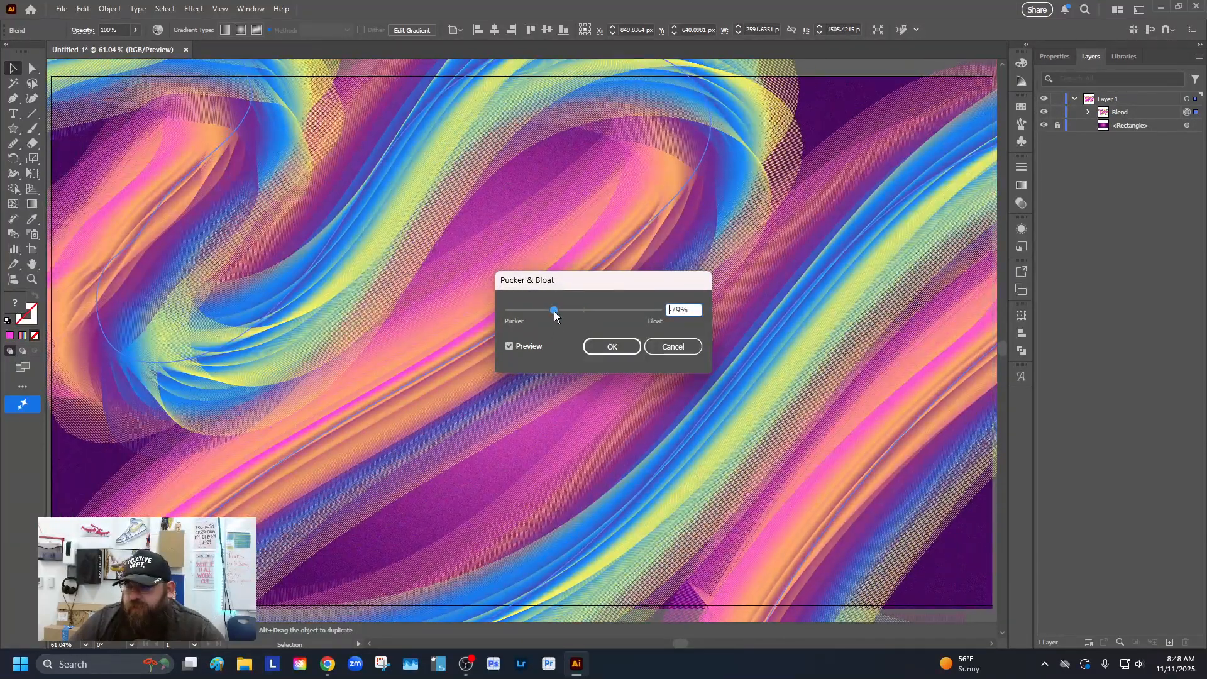
pyautogui.moveTo(554, 316); pyautogui.dragTo(556, 316)
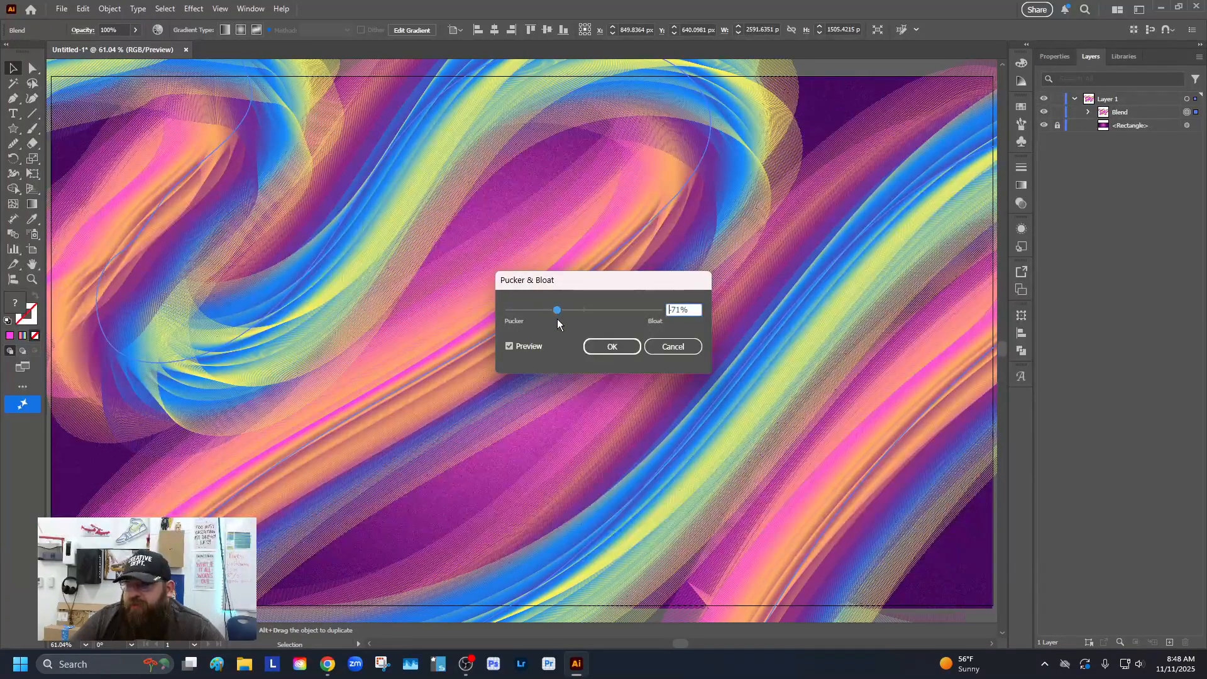
pyautogui.doubleClick(677, 310)
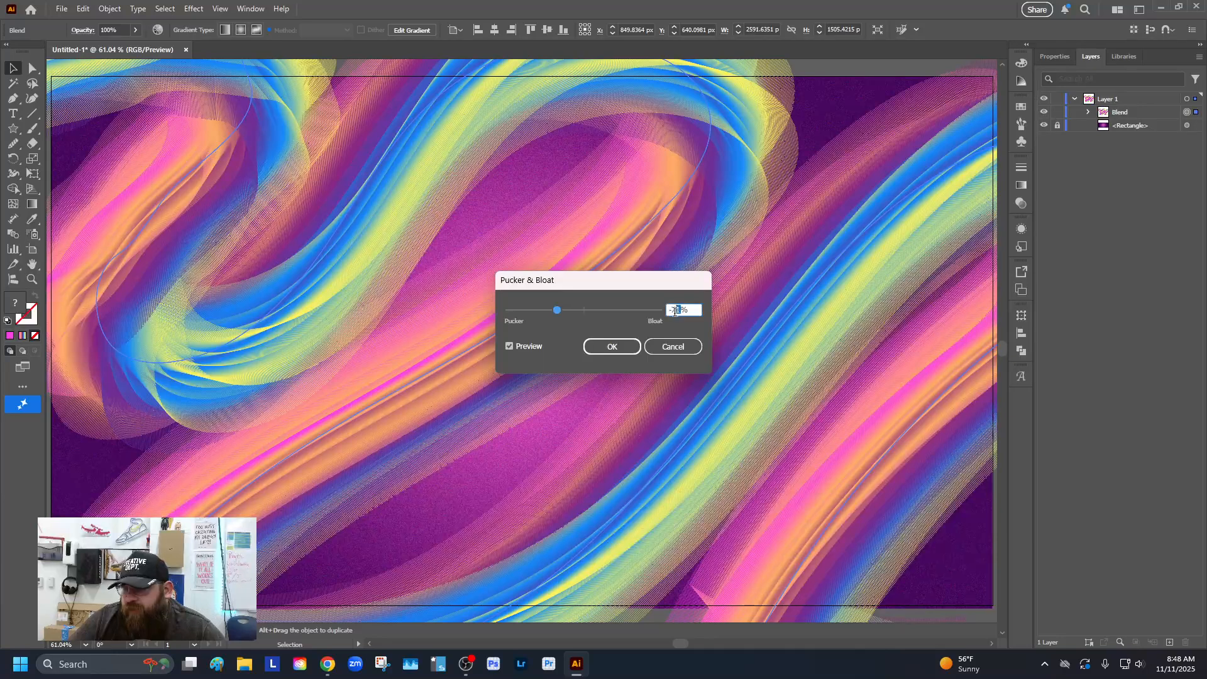
pyautogui.write('67')
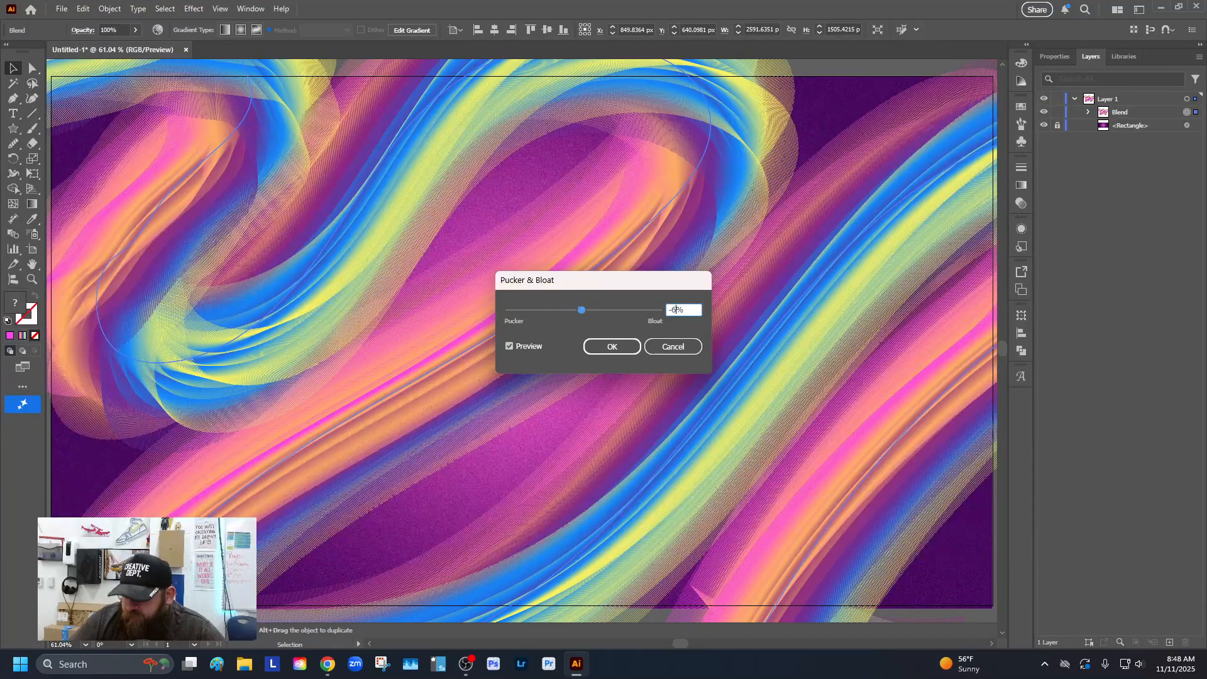
pyautogui.click(611, 347)
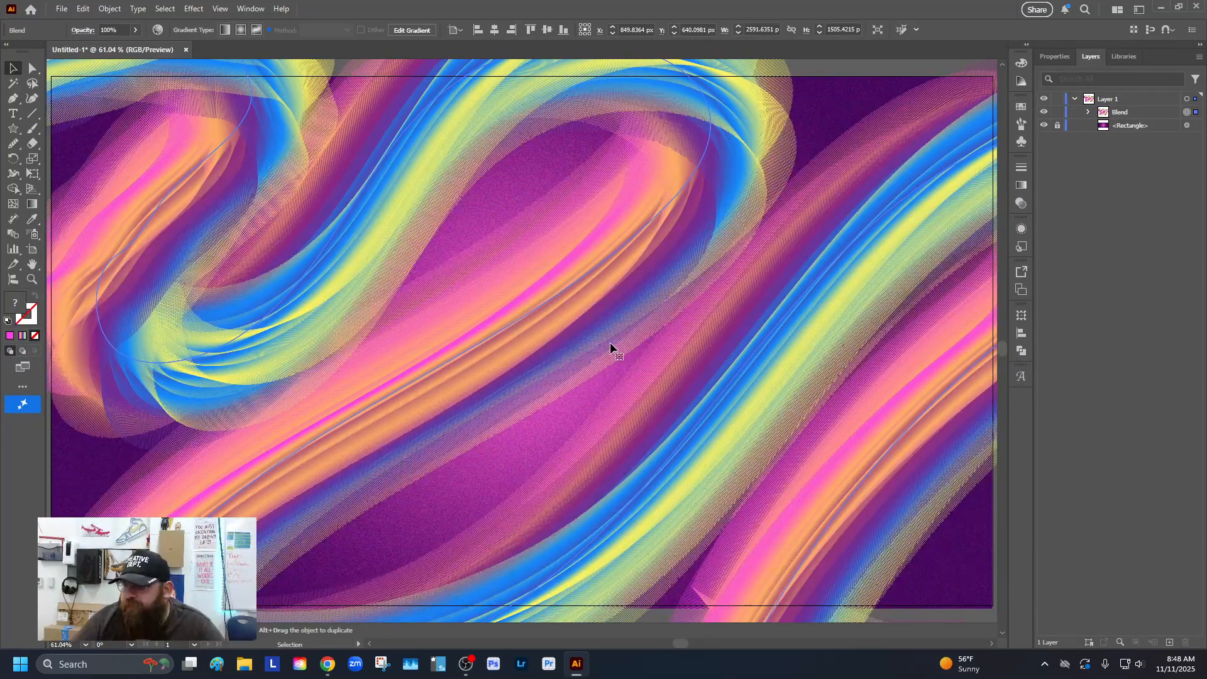
pyautogui.press('z')
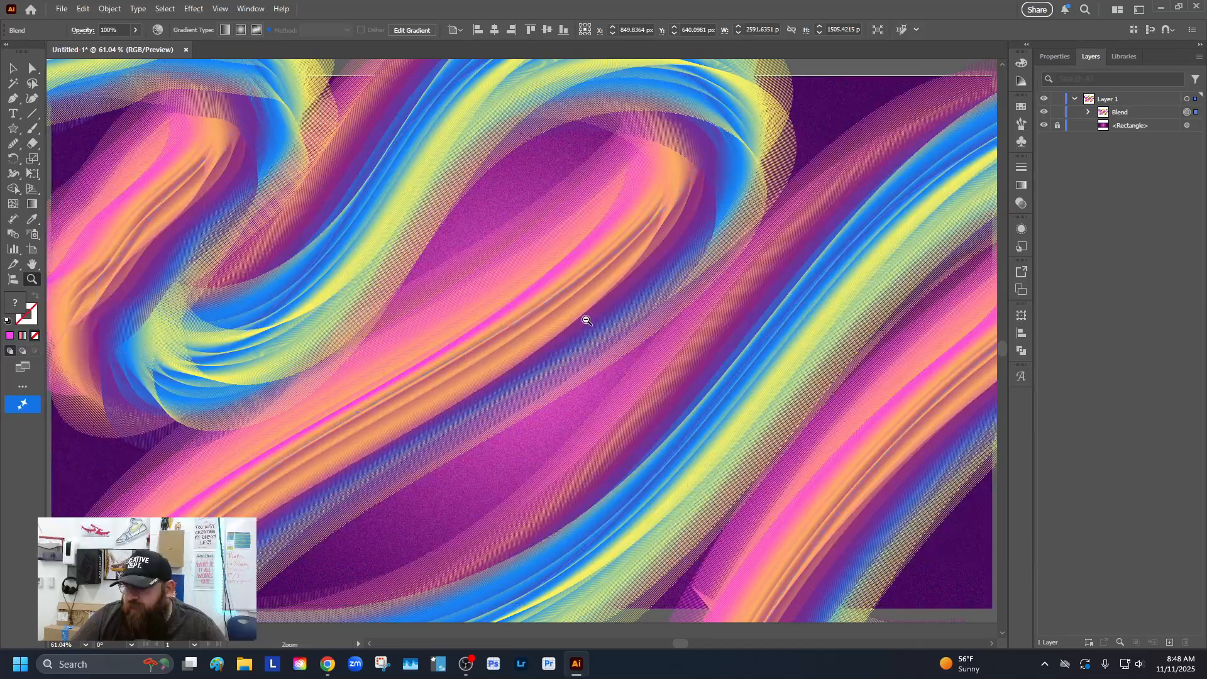
pyautogui.keyDown('alt'); pyautogui.click(585, 320); pyautogui.keyUp('alt')
pyautogui.keyDown('alt'); pyautogui.click(558, 310); pyautogui.keyUp('alt')
pyautogui.press('v')
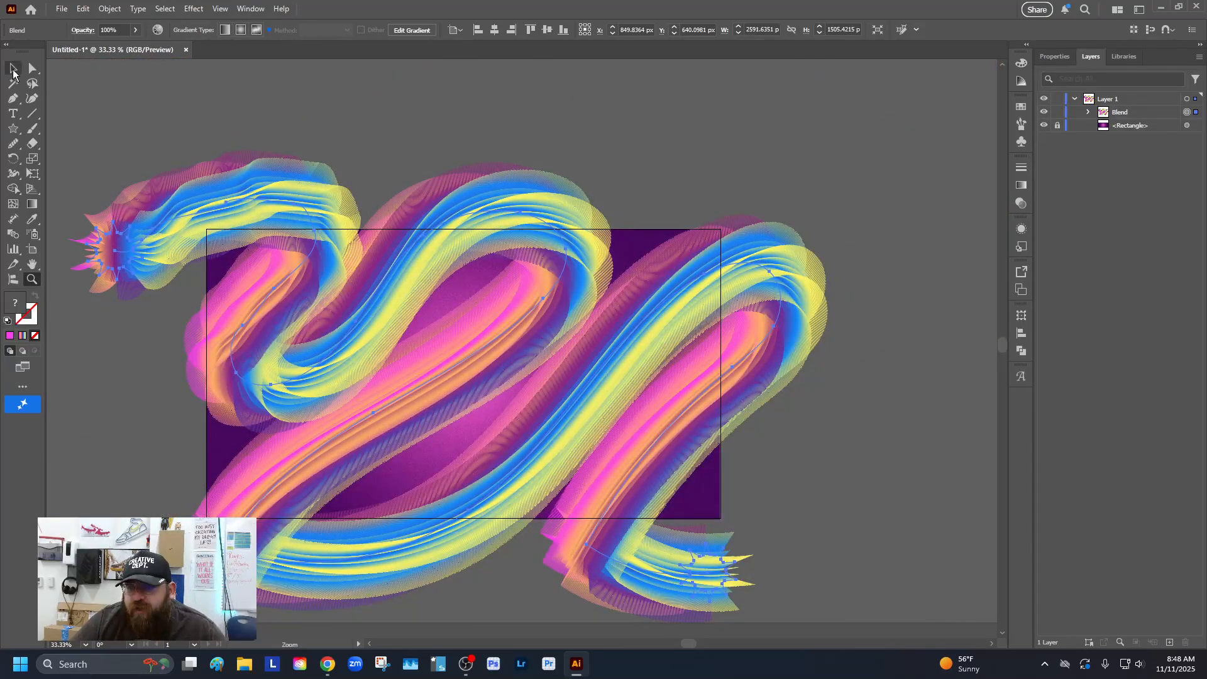
pyautogui.click(137, 94)
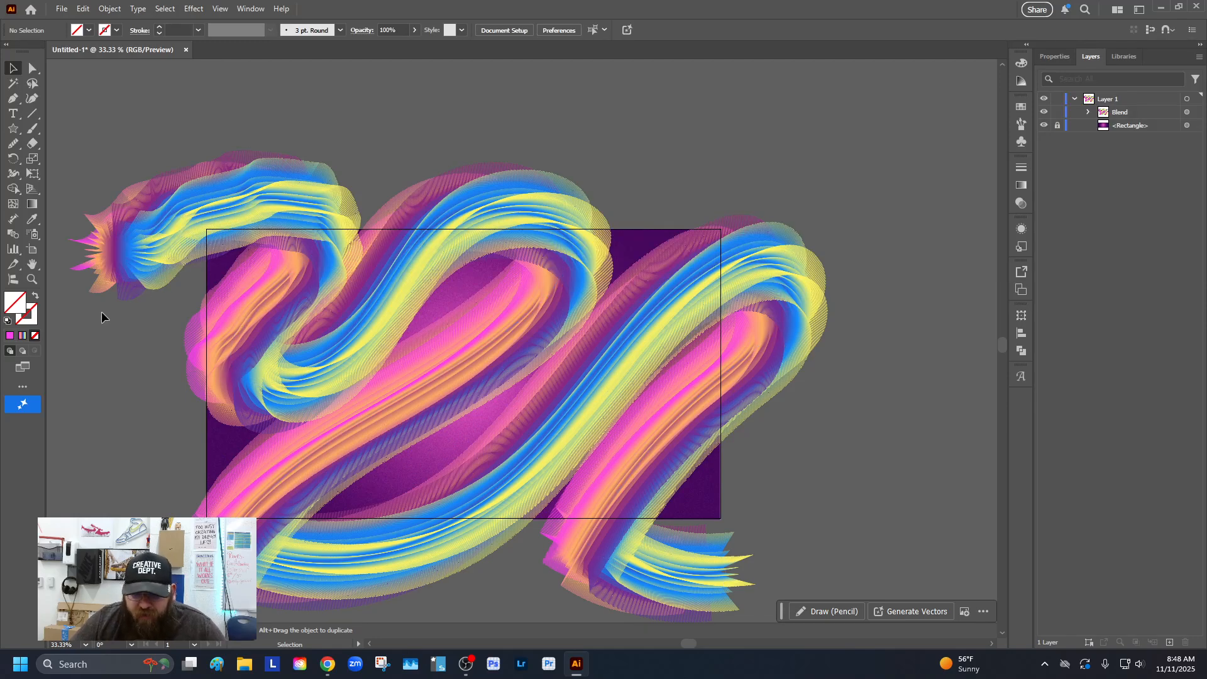
# Step: Undo the effect, the spine edits and the freehand path, back to the straight star blend on the artboard
pyautogui.hotkey('ctrl', 'z')
pyautogui.hotkey('ctrl', 'z')
pyautogui.hotkey('ctrl', 'z')
pyautogui.hotkey('ctrl', 'z')
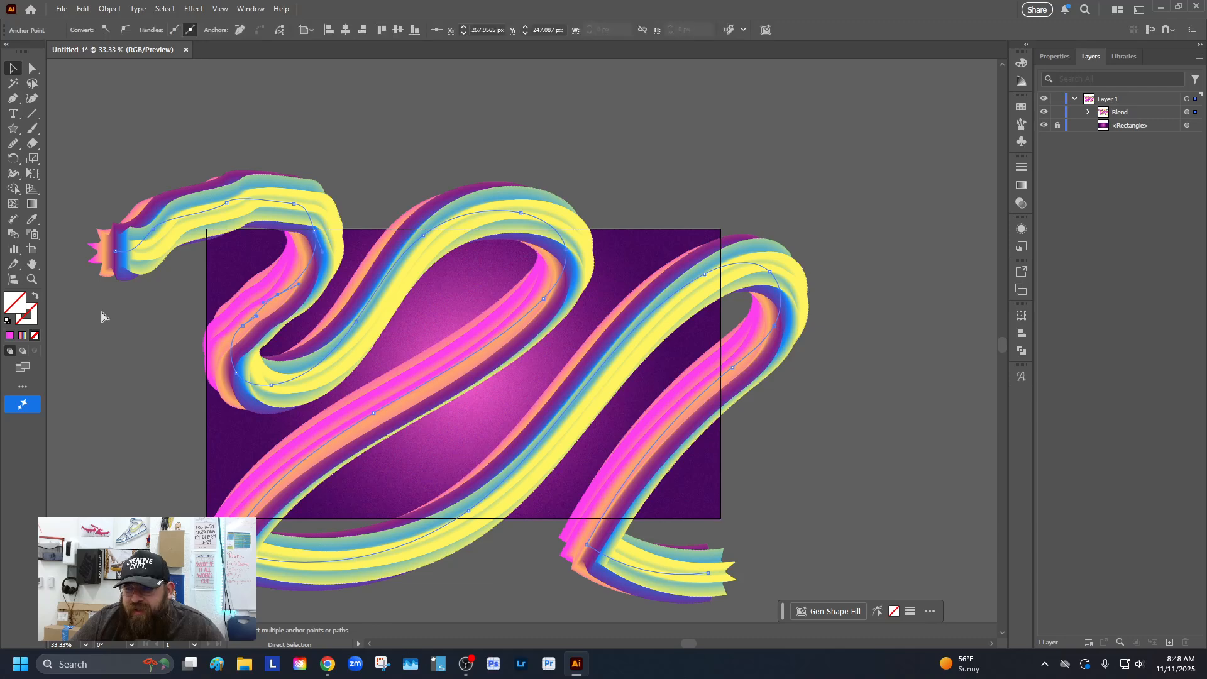
pyautogui.hotkey('ctrl', 'z')
pyautogui.hotkey('ctrl', 'z')
pyautogui.hotkey('ctrl', 'z')
pyautogui.hotkey('ctrl', 'z')
pyautogui.hotkey('ctrl', 'z')
pyautogui.hotkey('ctrl', 'z')
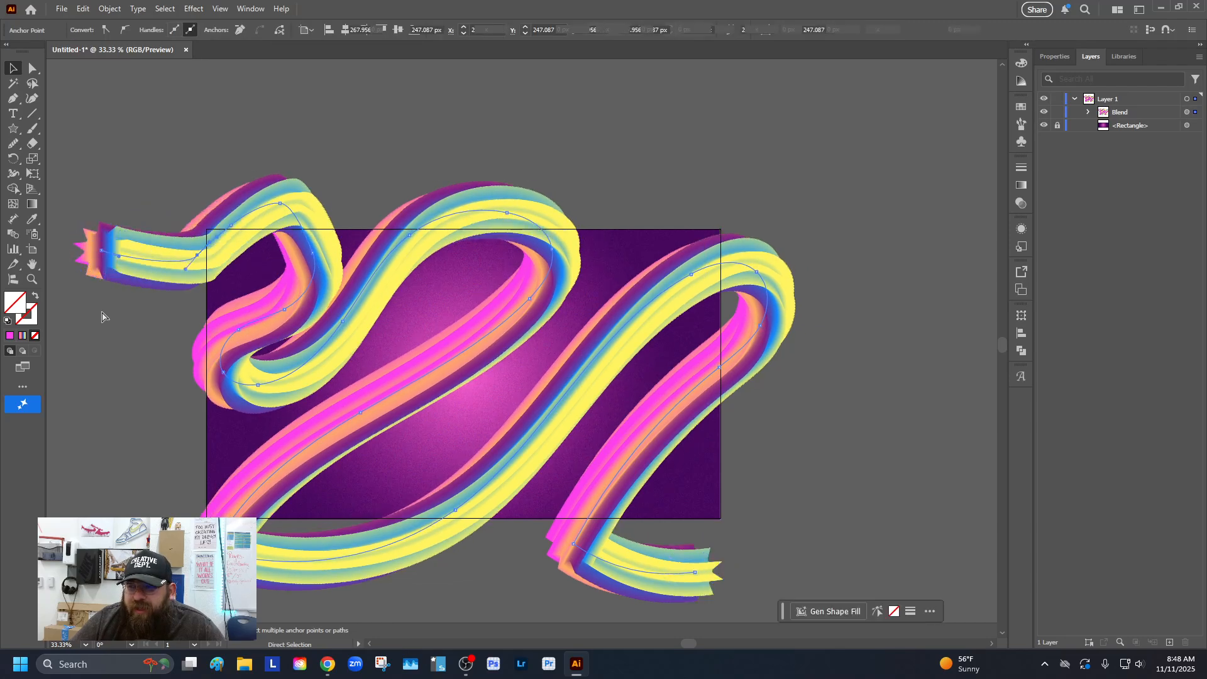
pyautogui.hotkey('ctrl', 'z')
pyautogui.hotkey('ctrl', 'z')
pyautogui.hotkey('ctrl', 'z')
pyautogui.hotkey('ctrl', 'z')
# Step: Move the star blend just above the artboard and draw a winding Pencil path across the artboard, about 2598 px wide and 1643 px high
pyautogui.press('v')
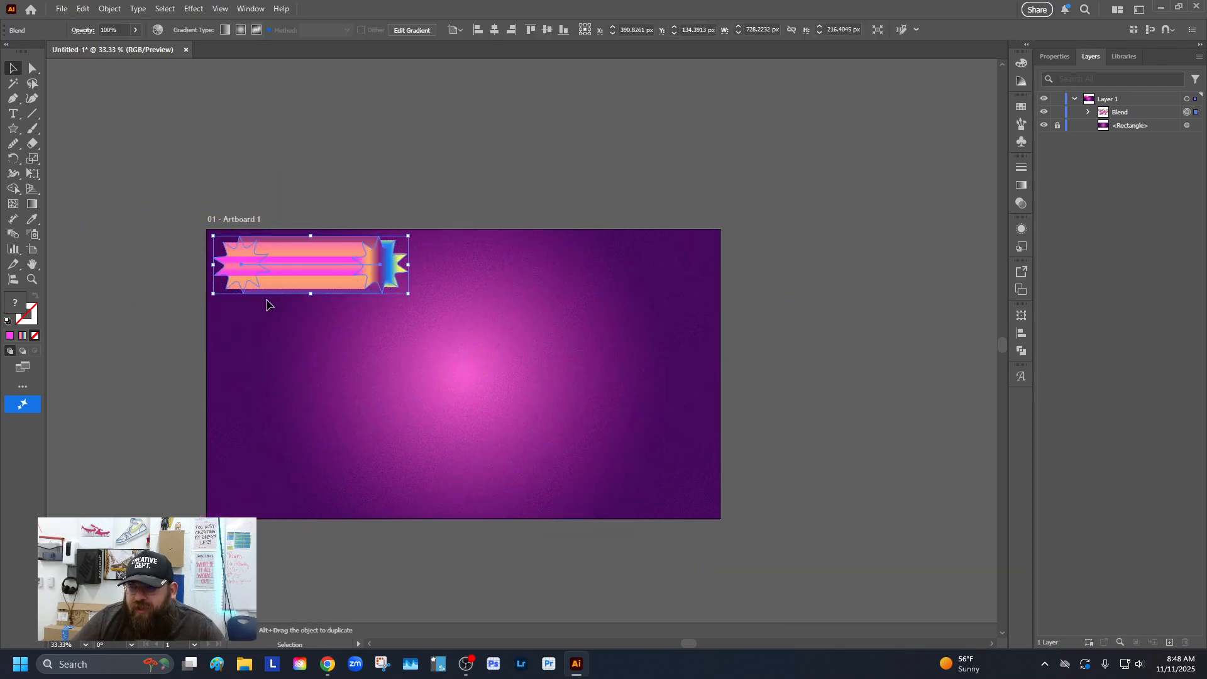
pyautogui.moveTo(300, 265); pyautogui.dragTo(346, 181)
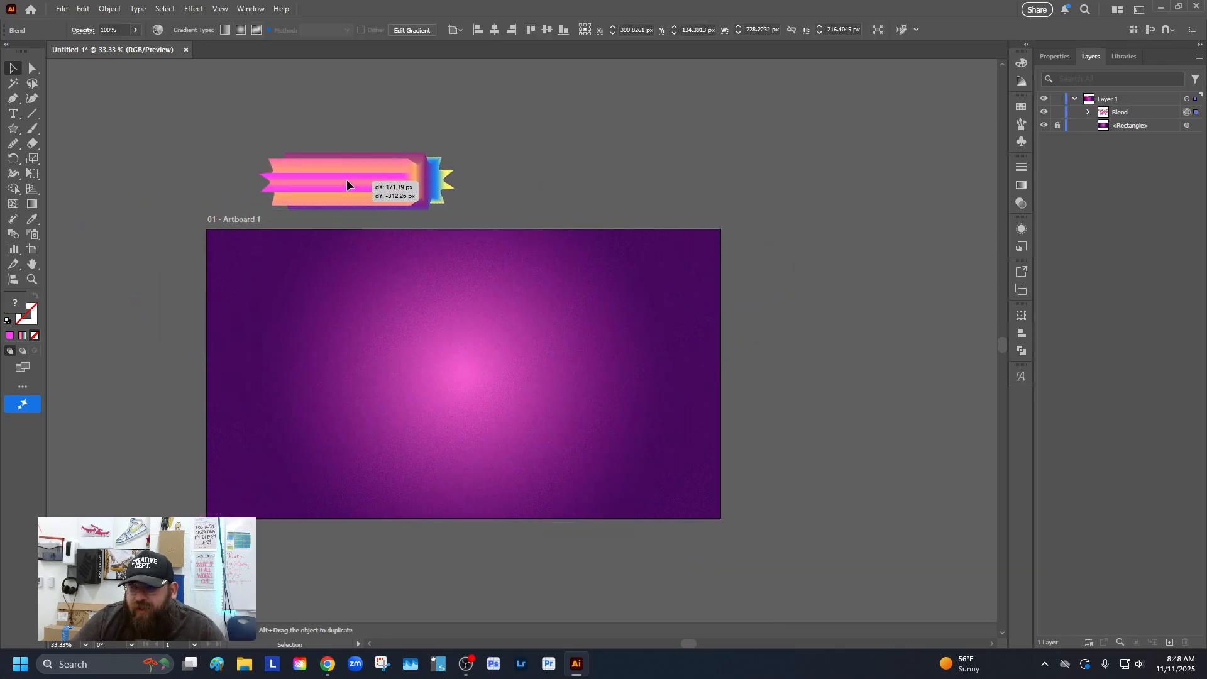
pyautogui.click(14, 112)
pyautogui.keyDown('alt'); pyautogui.click(11, 145); pyautogui.keyUp('alt')
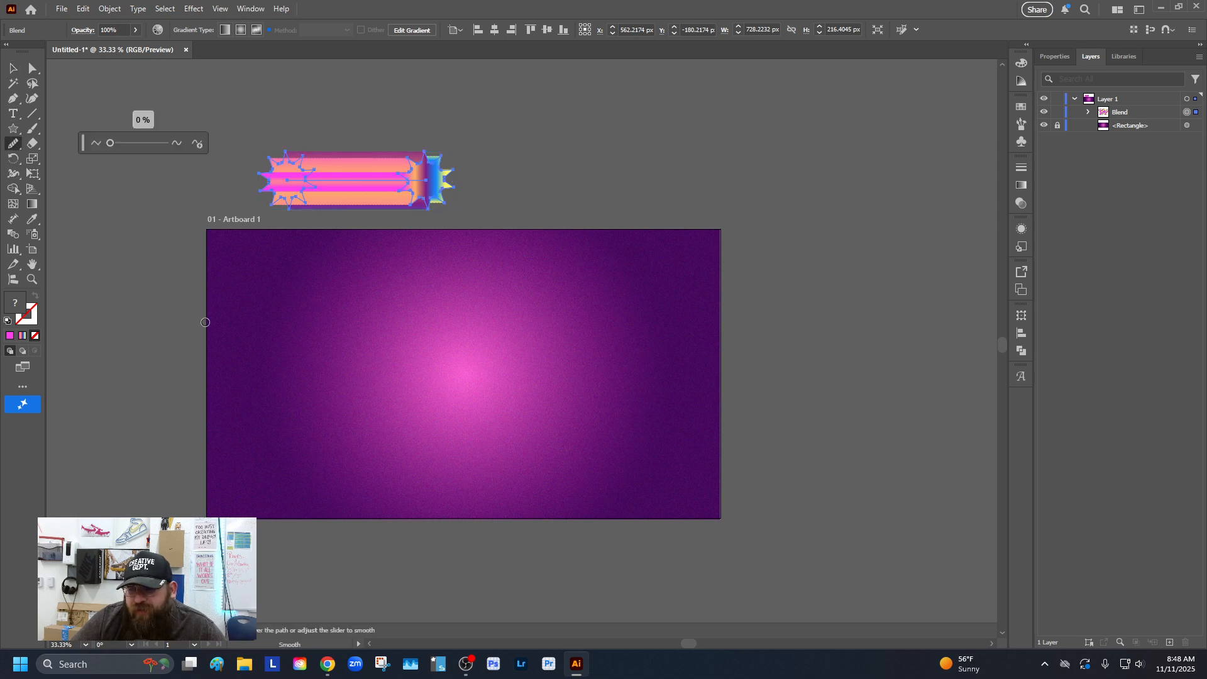
pyautogui.click(13, 143)
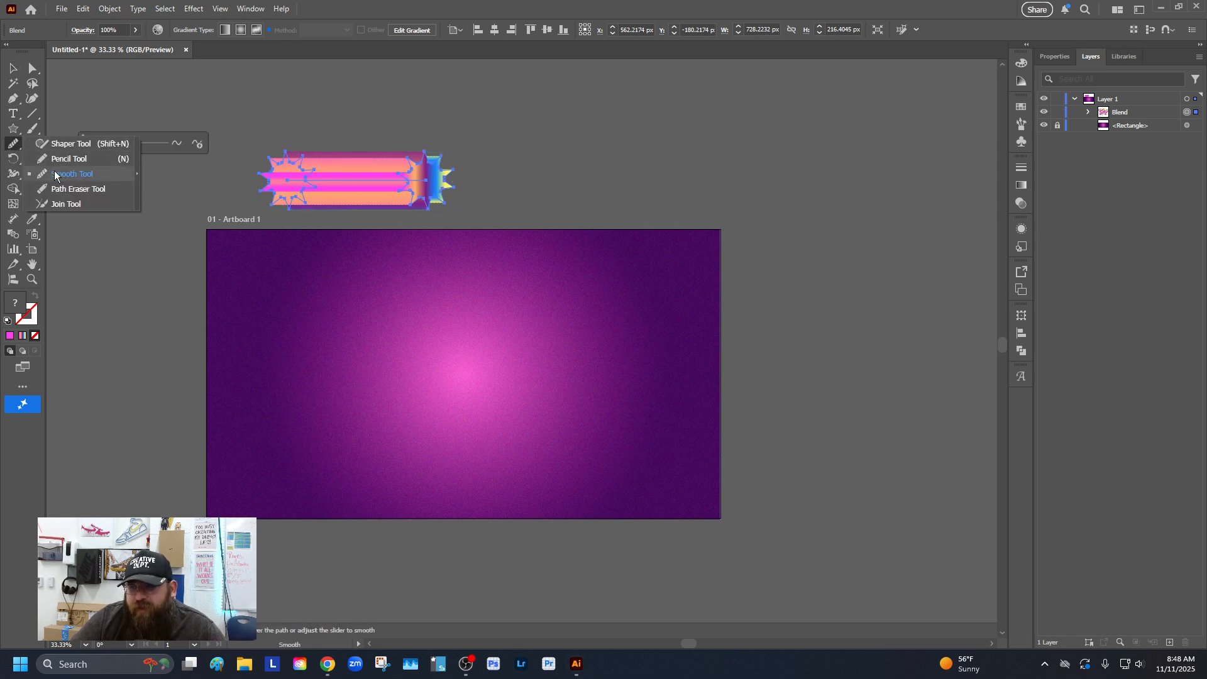
pyautogui.click(57, 166)
pyautogui.moveTo(101, 328)
pyautogui.mouseDown()
pyautogui.moveTo(299, 231)
pyautogui.moveTo(381, 287)
pyautogui.moveTo(171, 460)
pyautogui.moveTo(370, 516)
pyautogui.moveTo(716, 174)
pyautogui.moveTo(605, 442)
pyautogui.moveTo(802, 596)
pyautogui.mouseUp()
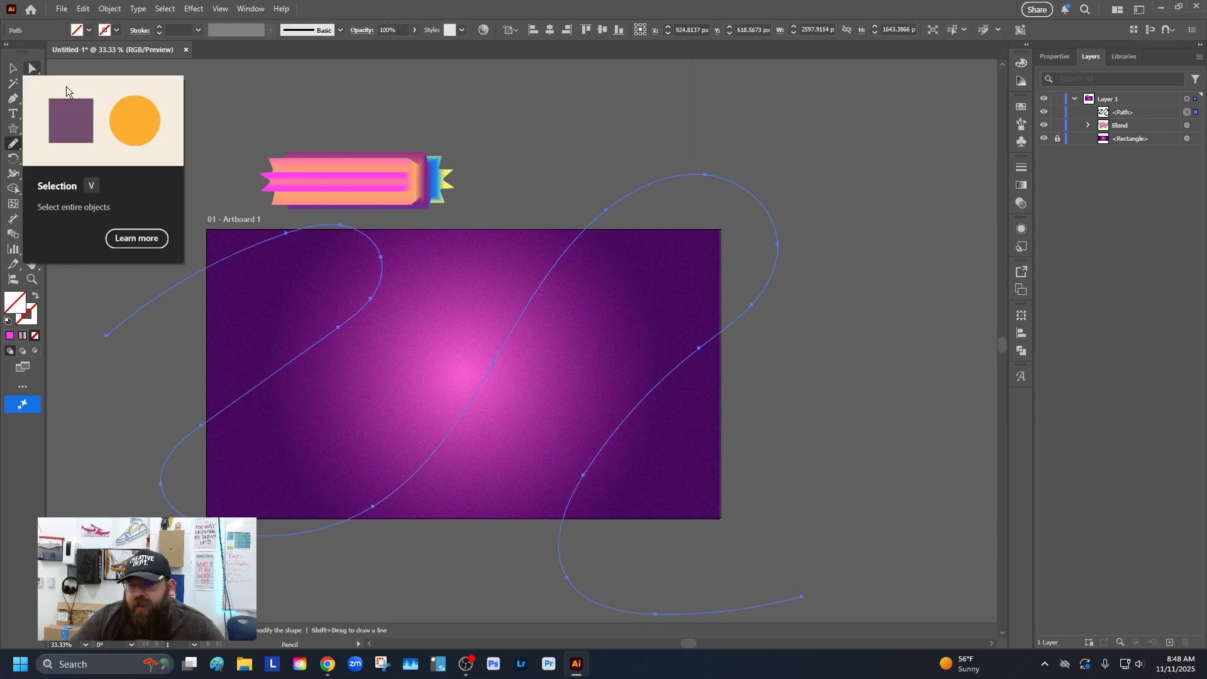
# Step: Remove the stray Pencil stroke and replace the star blend's spine with the winding path
pyautogui.moveTo(184, 115); pyautogui.dragTo(768, 491)
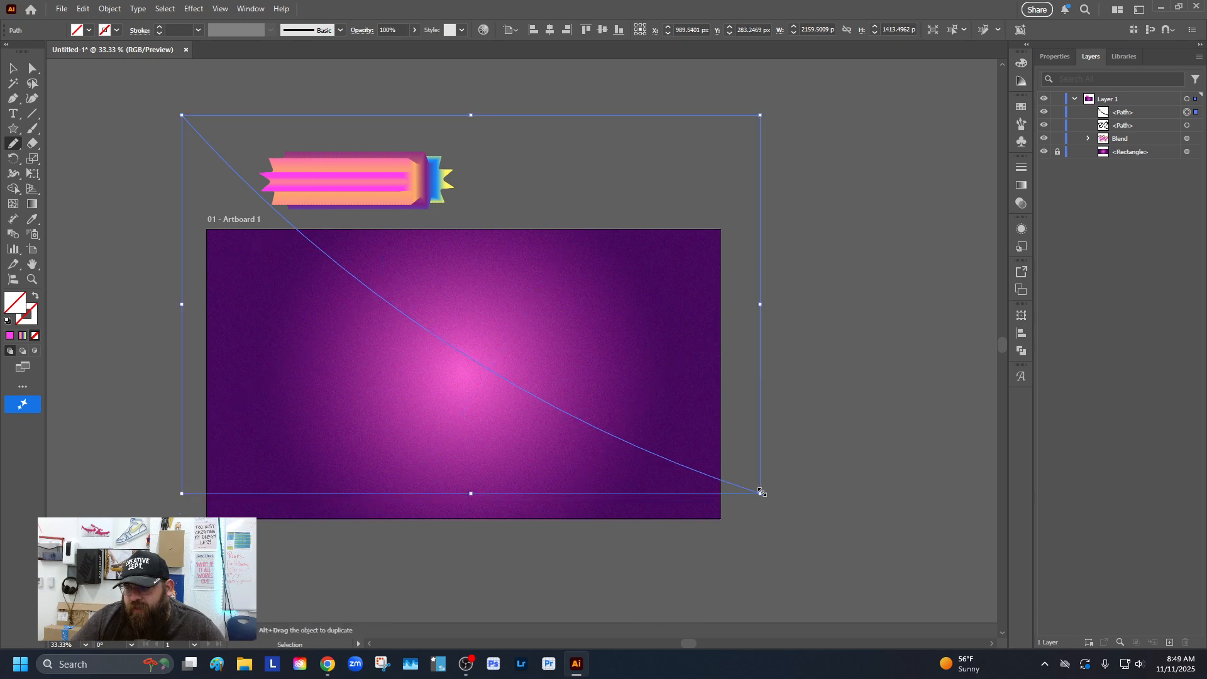
pyautogui.hotkey('ctrl', 'z')
pyautogui.press('v')
pyautogui.click(197, 86)
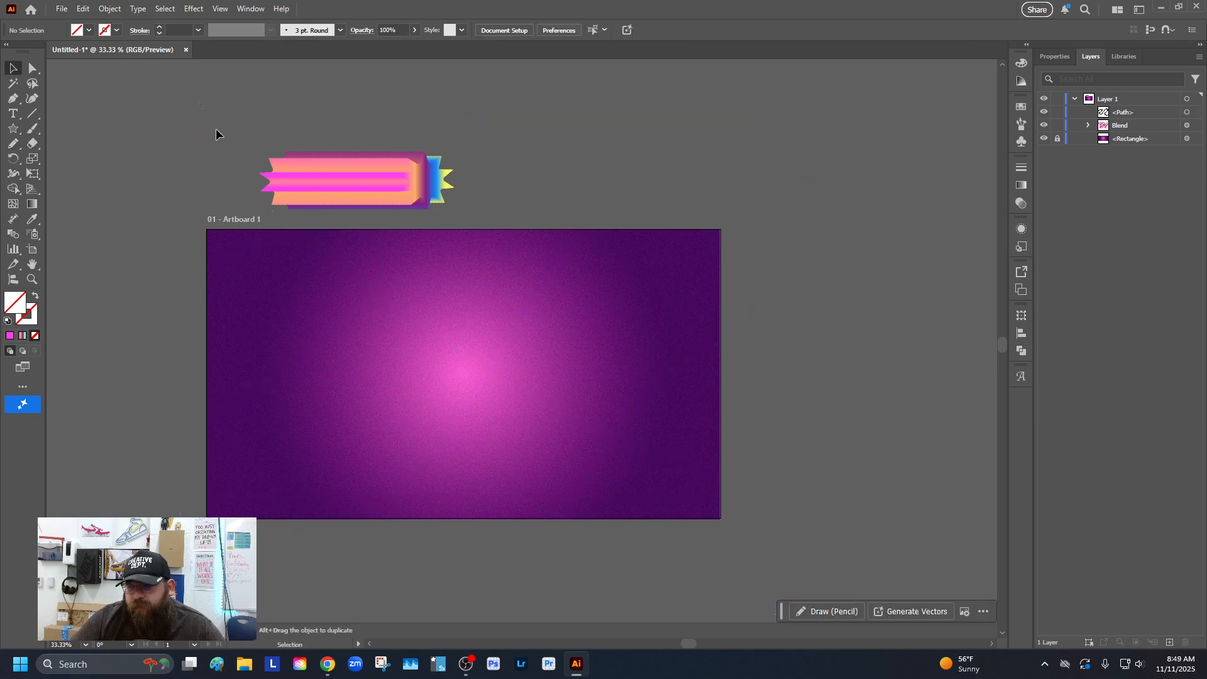
pyautogui.moveTo(217, 128); pyautogui.dragTo(584, 469)
pyautogui.click(109, 10)
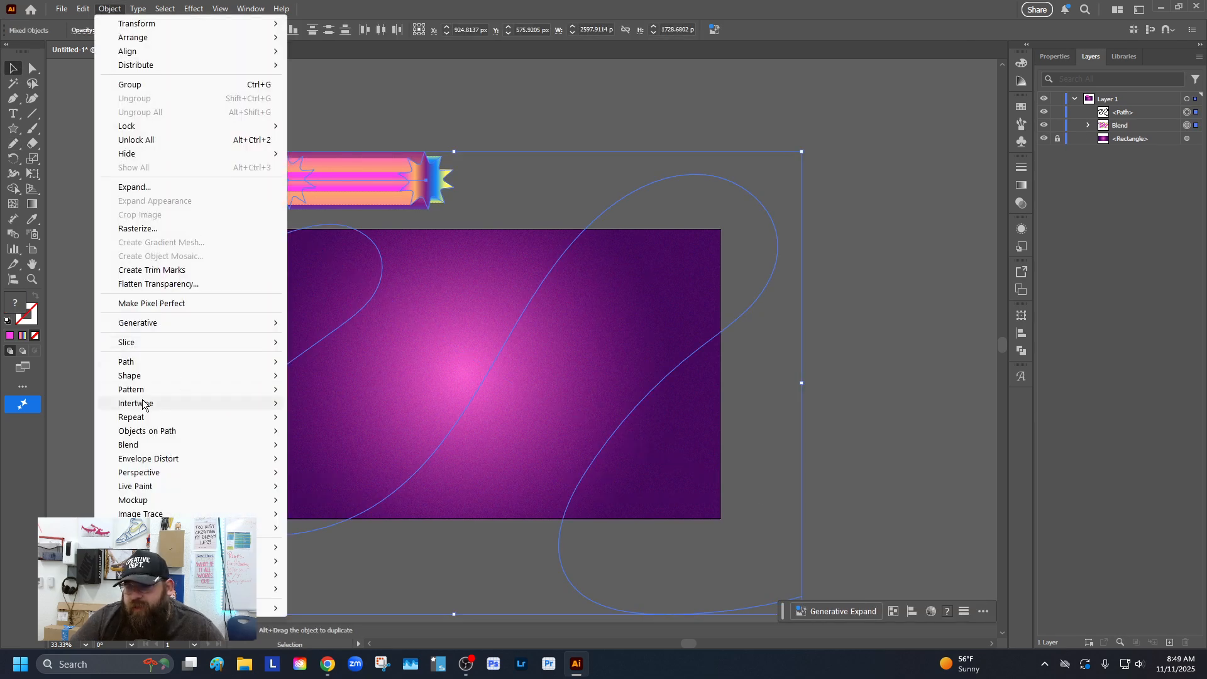
pyautogui.moveTo(239, 448)
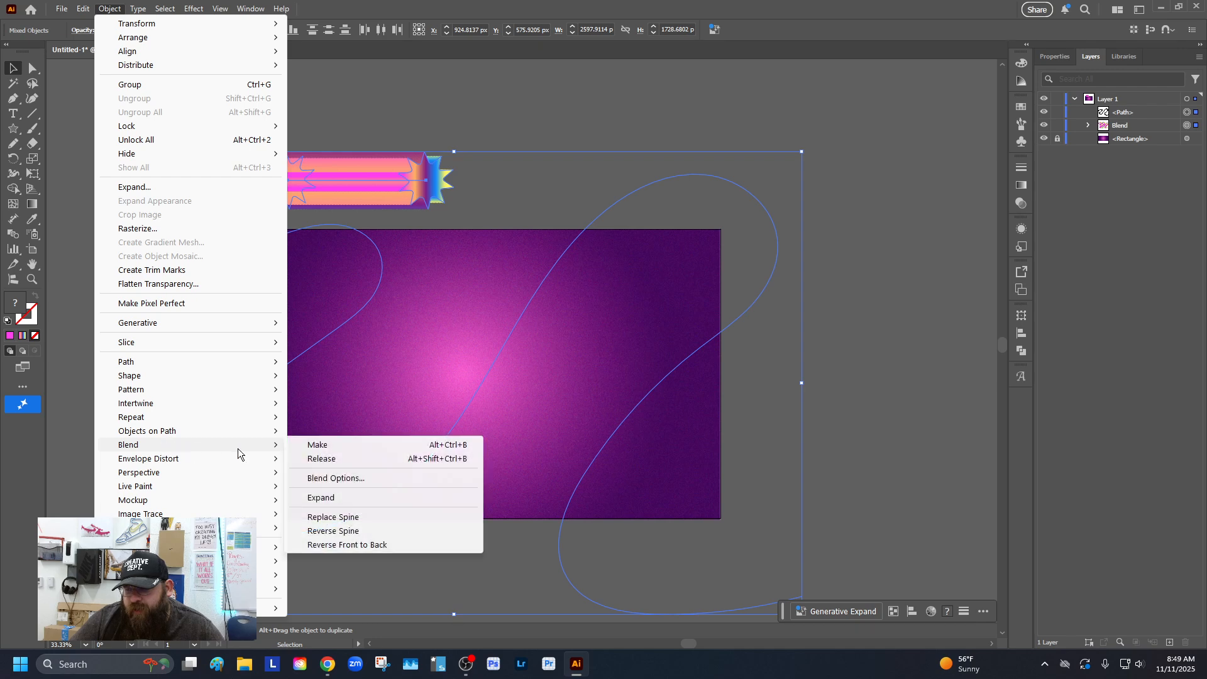
pyautogui.click(350, 521)
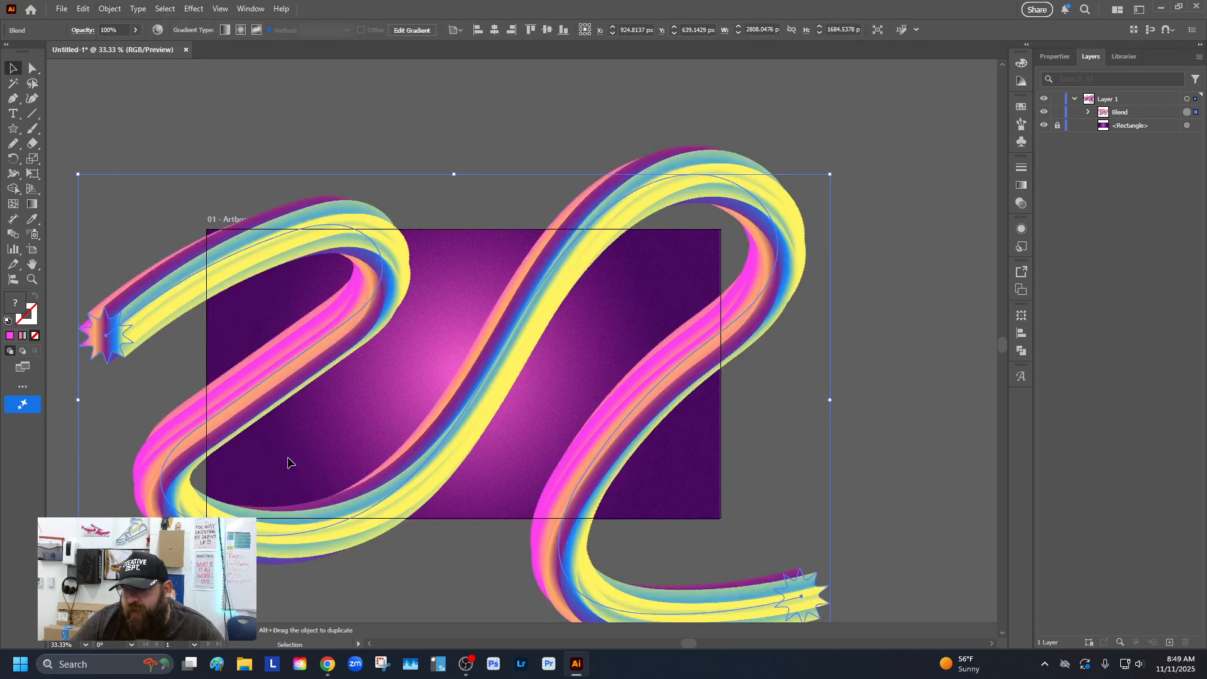
# Step: Apply a Pucker & Bloat effect to the whole ribbon blend, previewing -67% and strengthening the pucker to about -115%
pyautogui.click(193, 9)
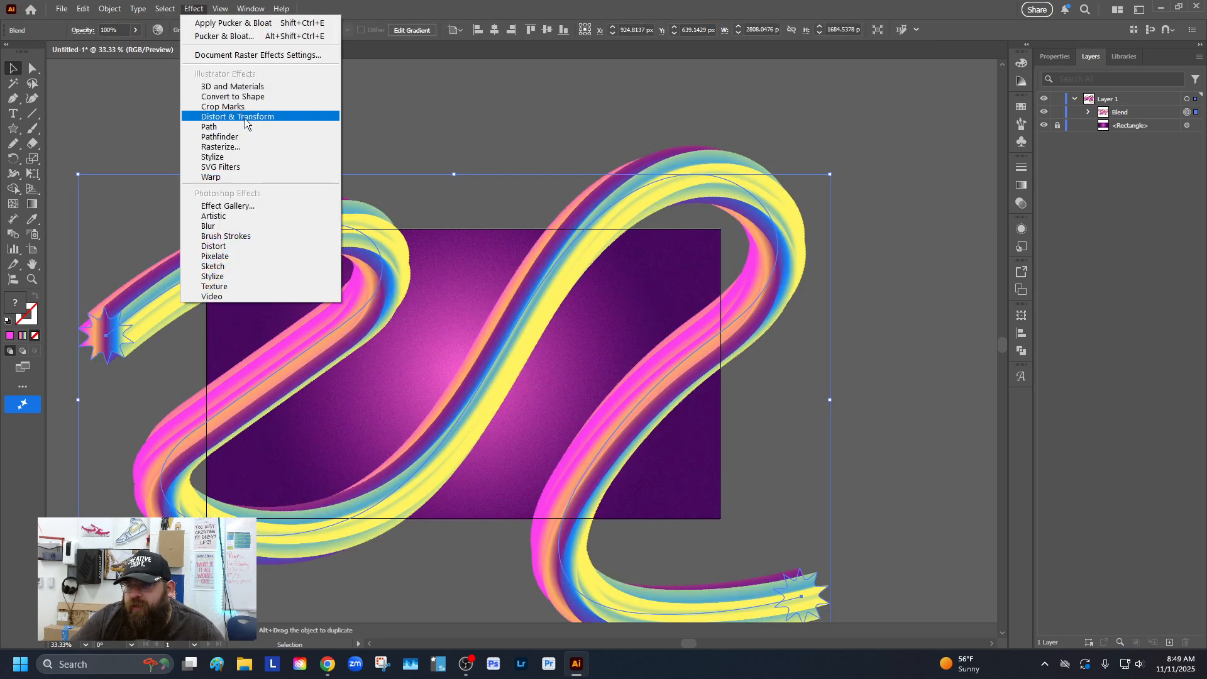
pyautogui.moveTo(272, 120)
pyautogui.click(368, 126)
pyautogui.moveTo(580, 308); pyautogui.dragTo(562, 315)
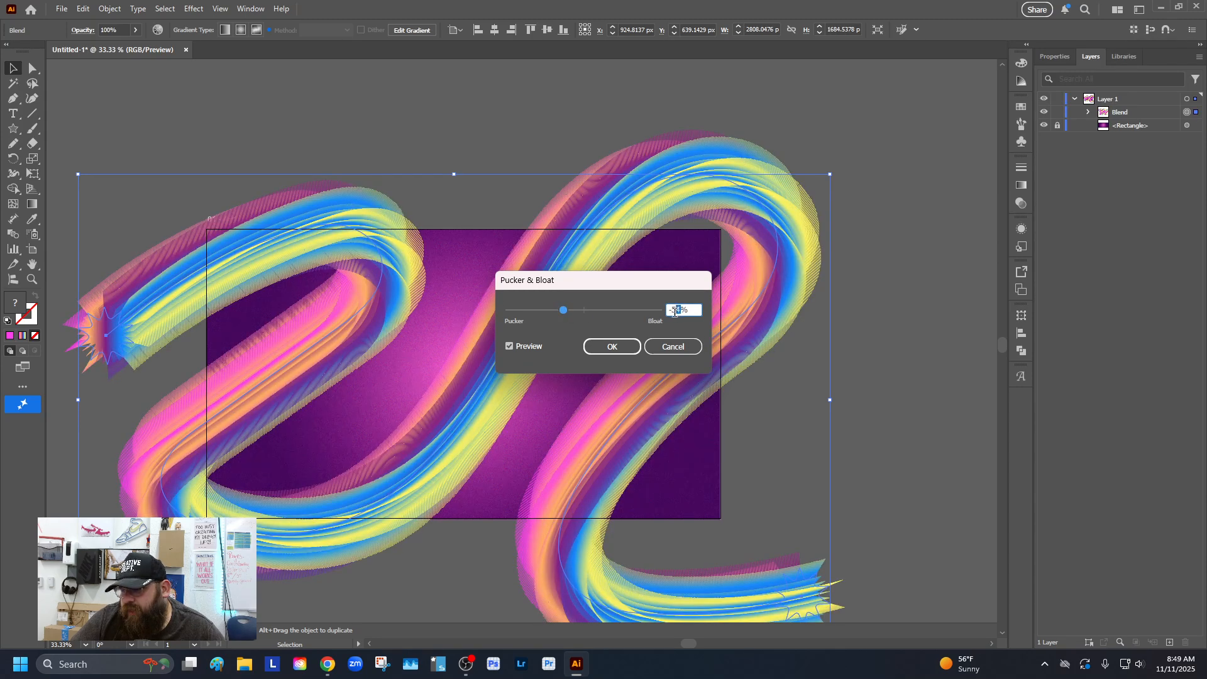
pyautogui.write('-67')
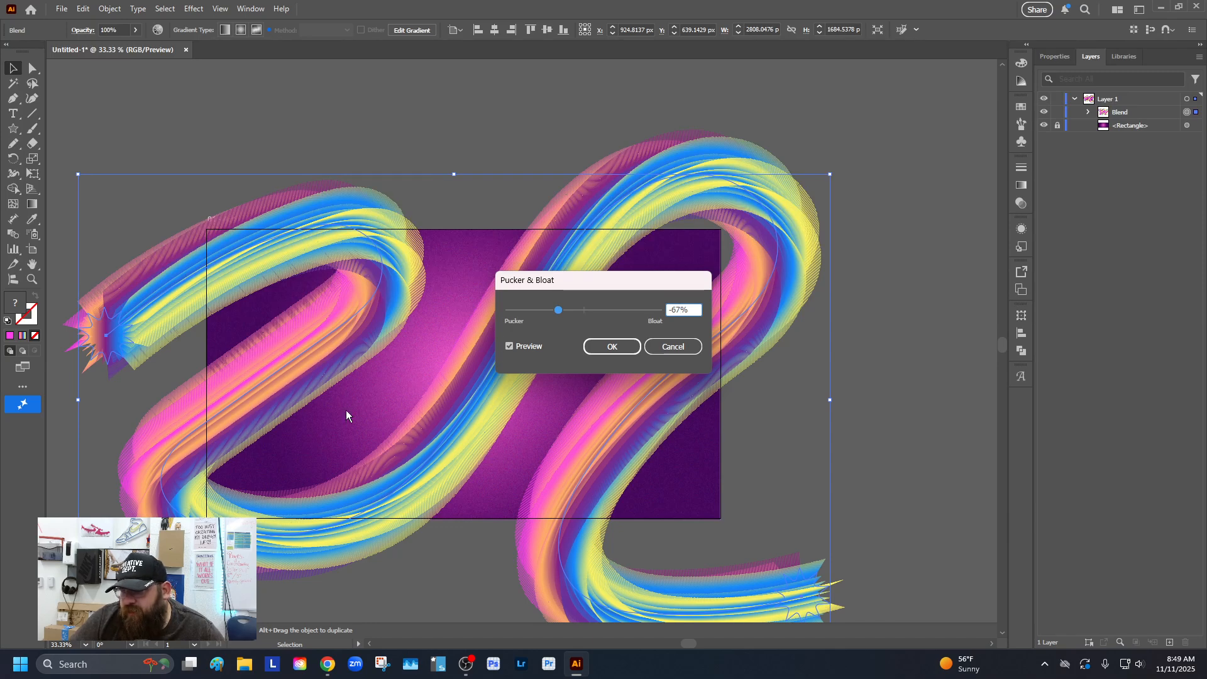
pyautogui.moveTo(559, 315); pyautogui.dragTo(541, 315)
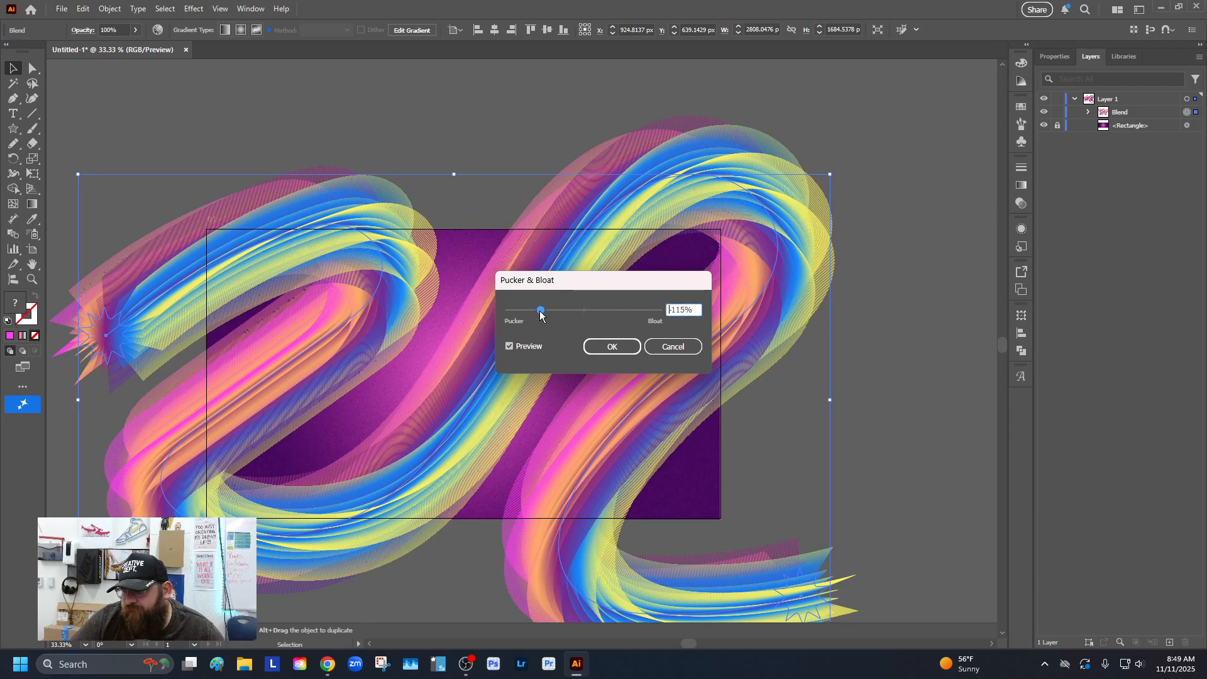
pyautogui.click(613, 347)
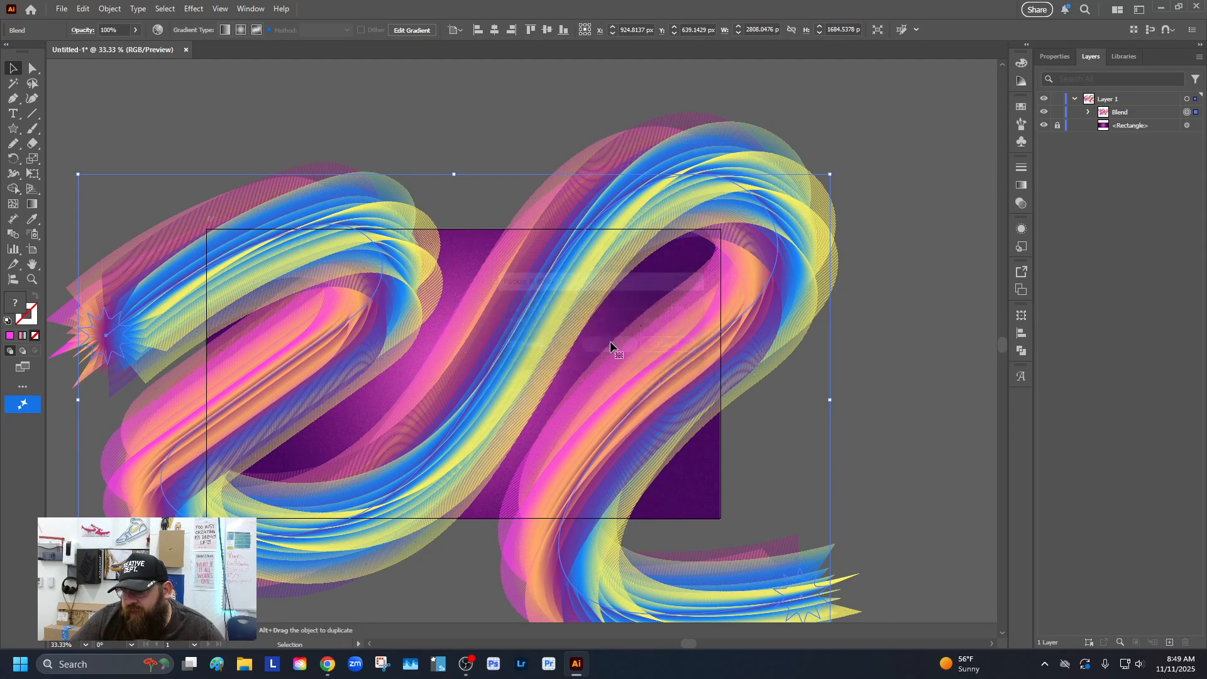
# Step: Turn on Trim View to hide artwork outside the artboard, deselect the ribbon and fit the artboard in the window
pyautogui.click(221, 9)
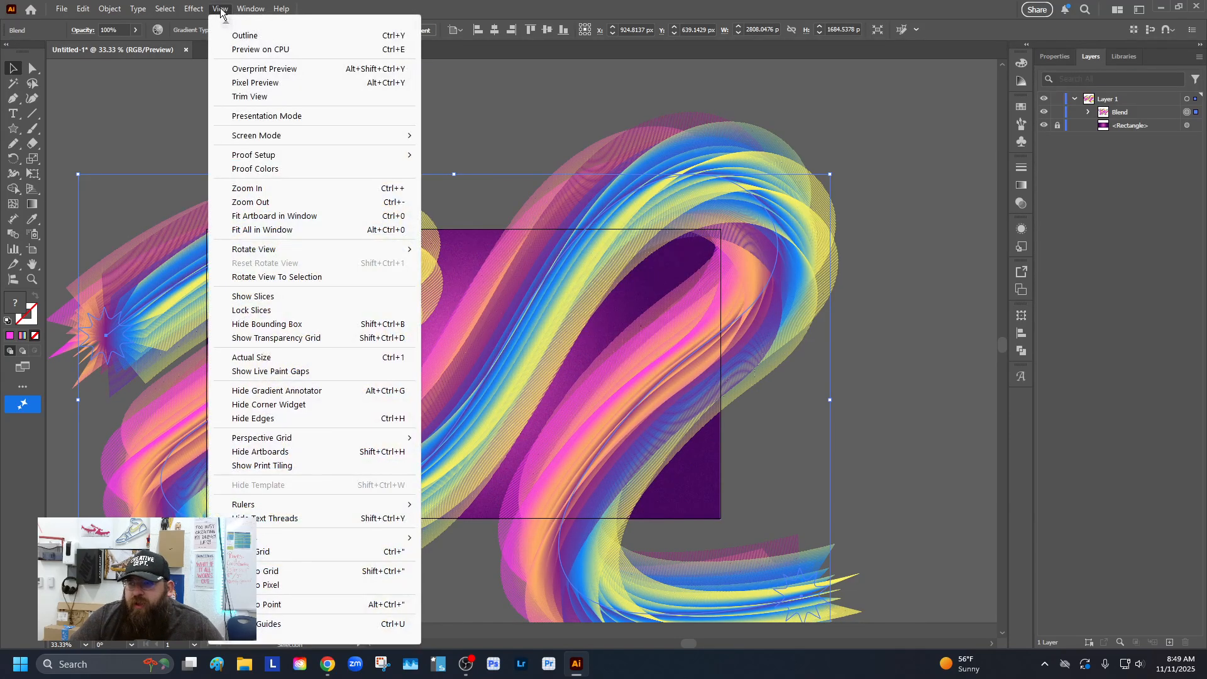
pyautogui.click(230, 96)
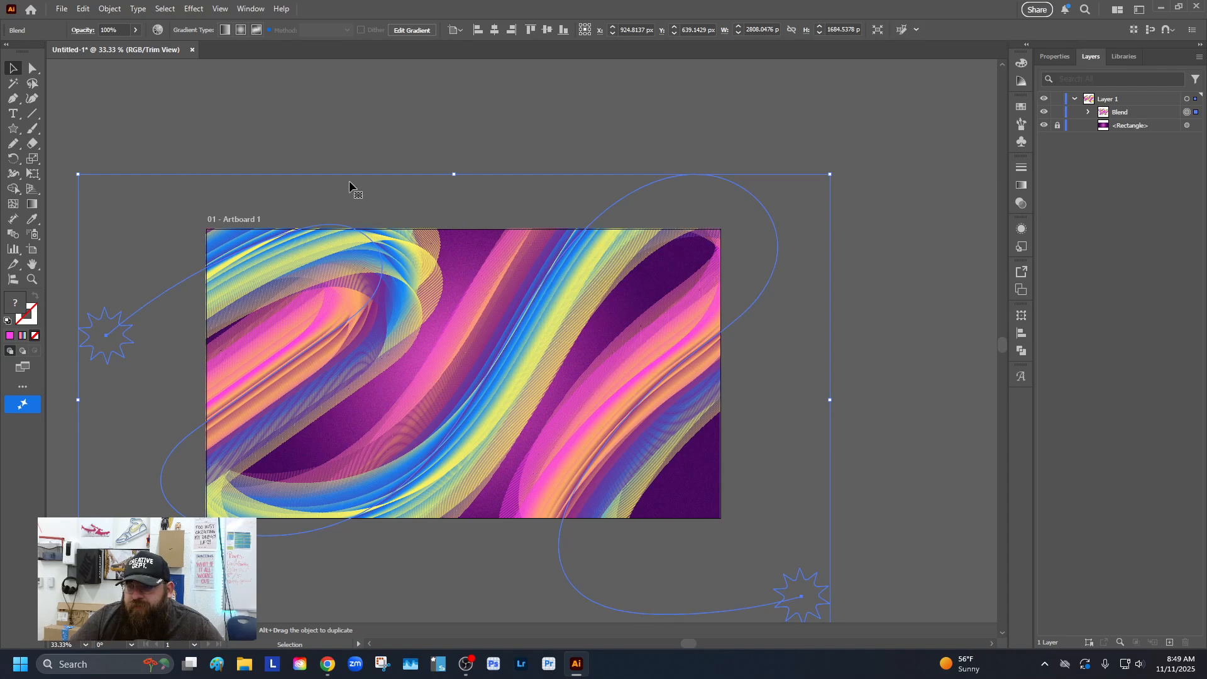
pyautogui.click(283, 139)
pyautogui.scroll(-3, 393, 148)
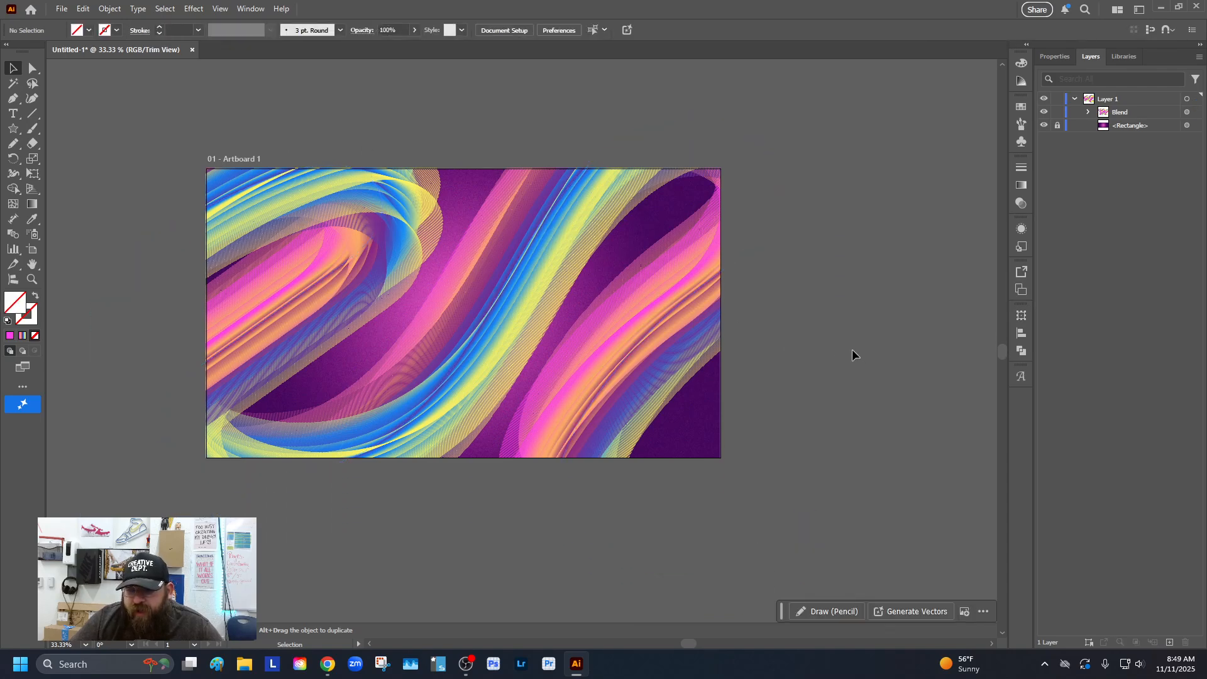
pyautogui.hotkey('ctrl', '0')
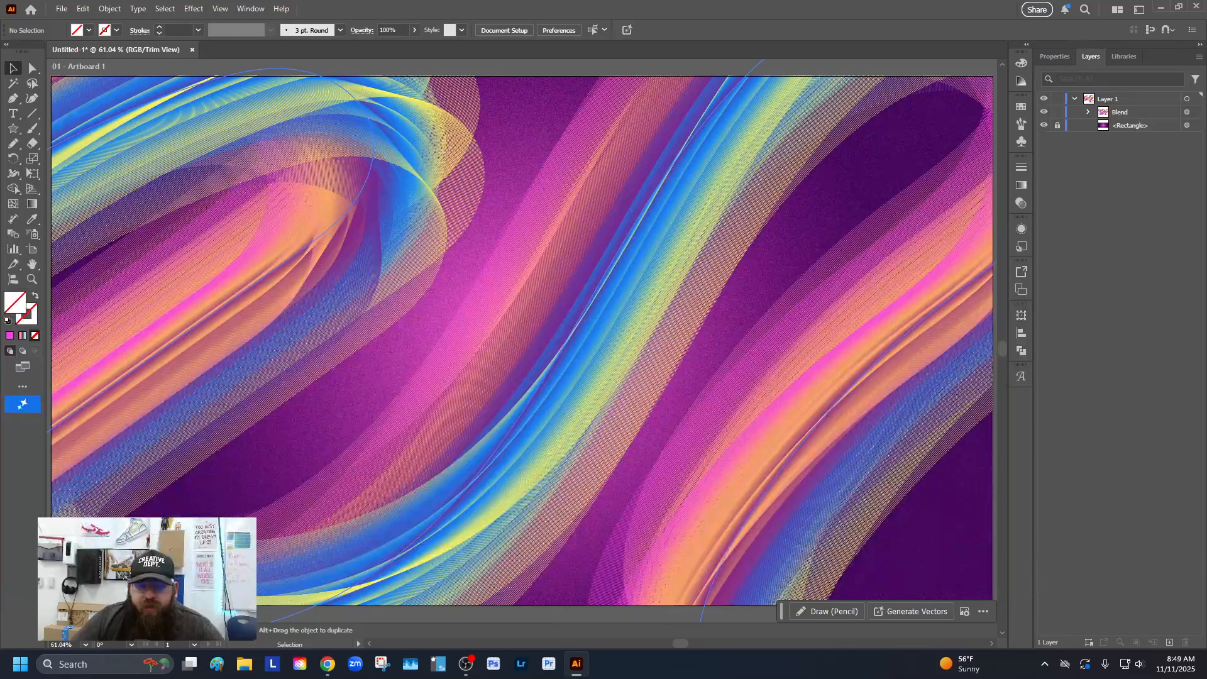
# Step: Export the artboard to the Desktop as a Screen (72 ppi) PNG with transparent background, named "Pucker Blend - " plus the creator's surname
pyautogui.click(61, 9)
pyautogui.moveTo(149, 281)
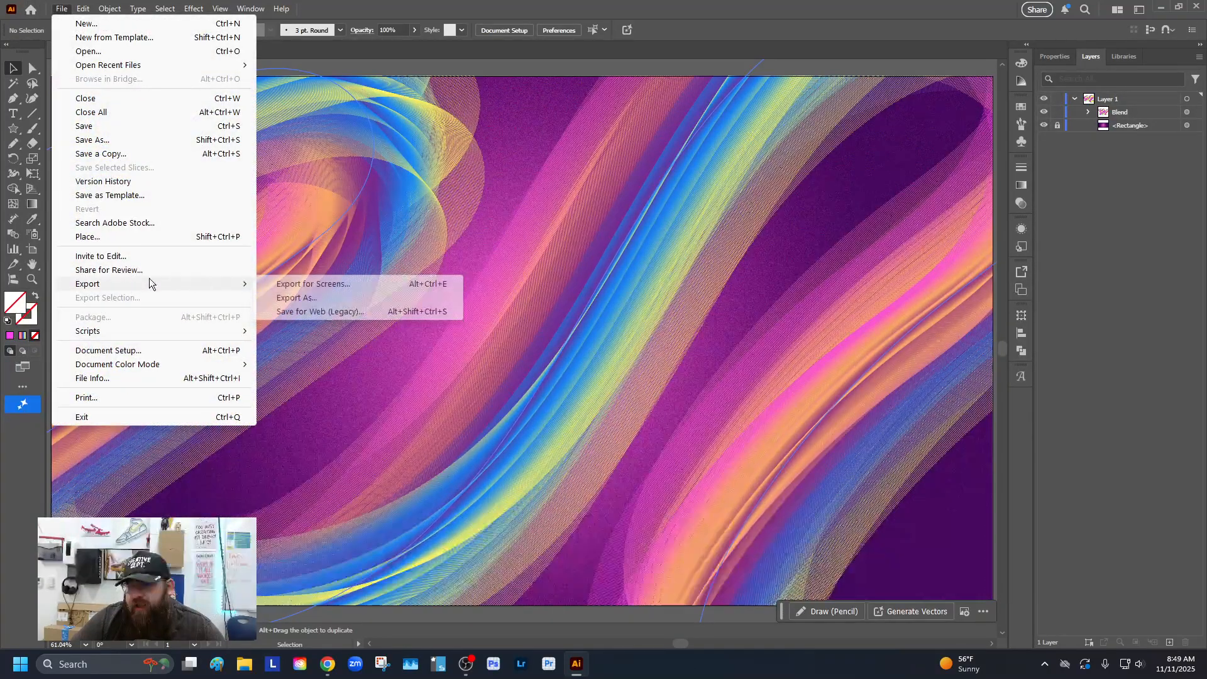
pyautogui.click(327, 299)
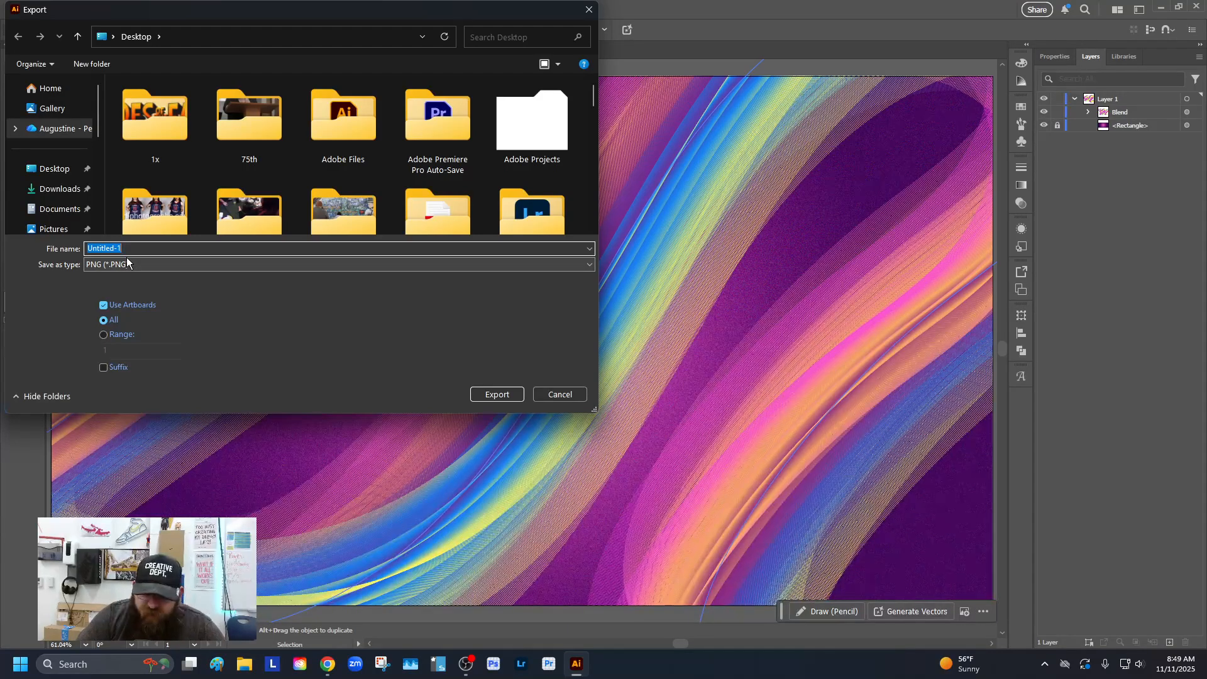
pyautogui.write('P')
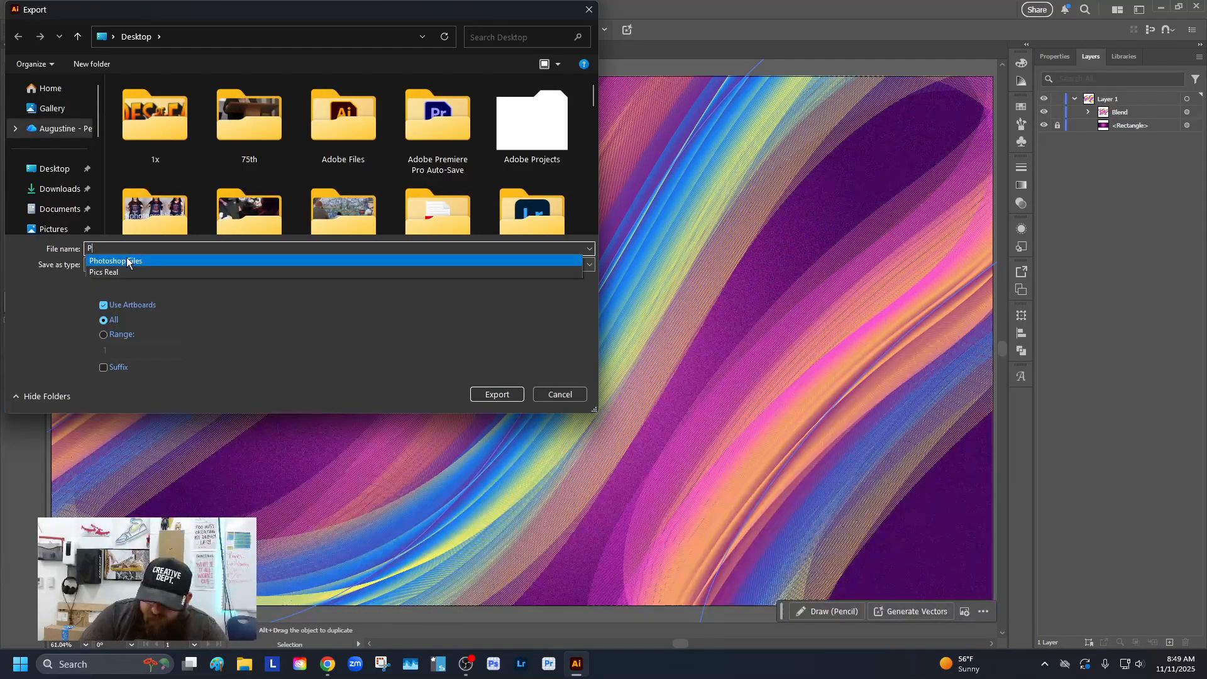
pyautogui.write('ucker ')
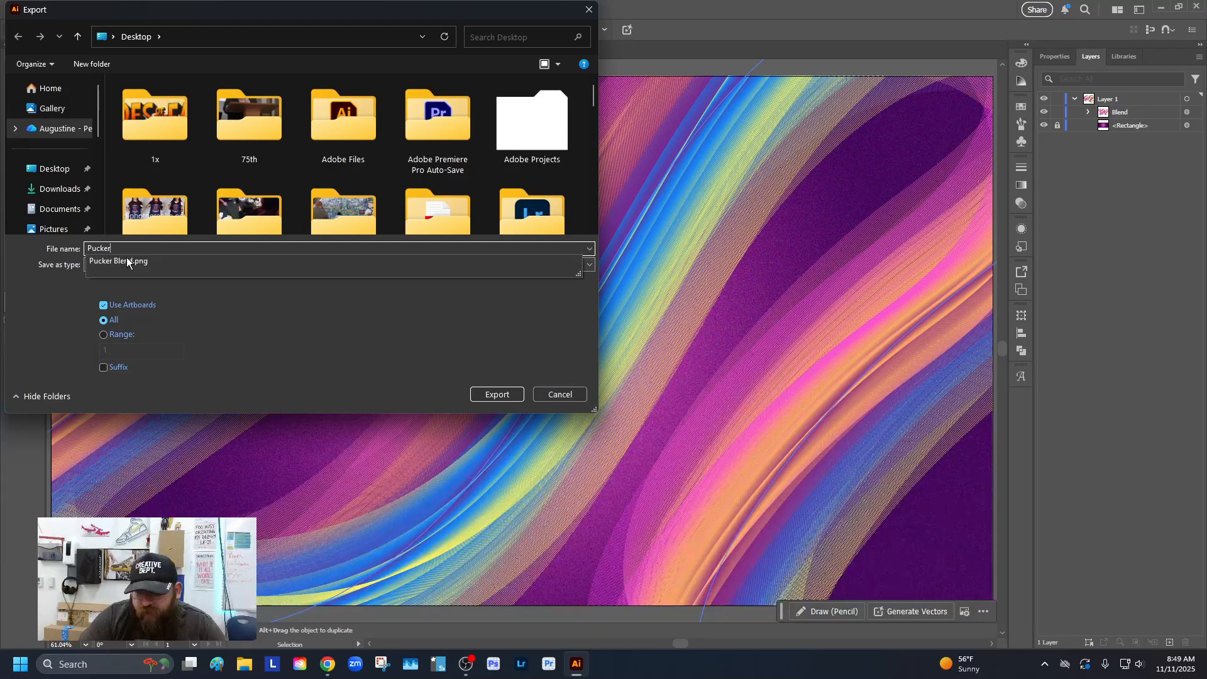
pyautogui.write('Blend - Erebia')
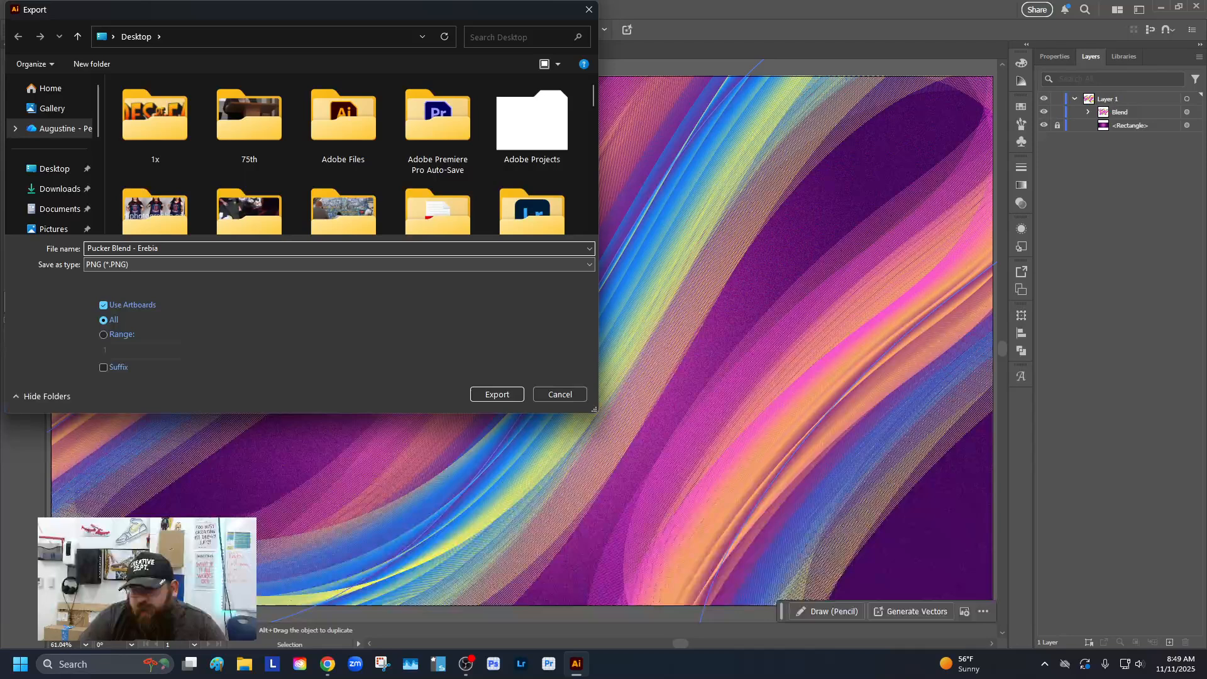
pyautogui.press('Return')
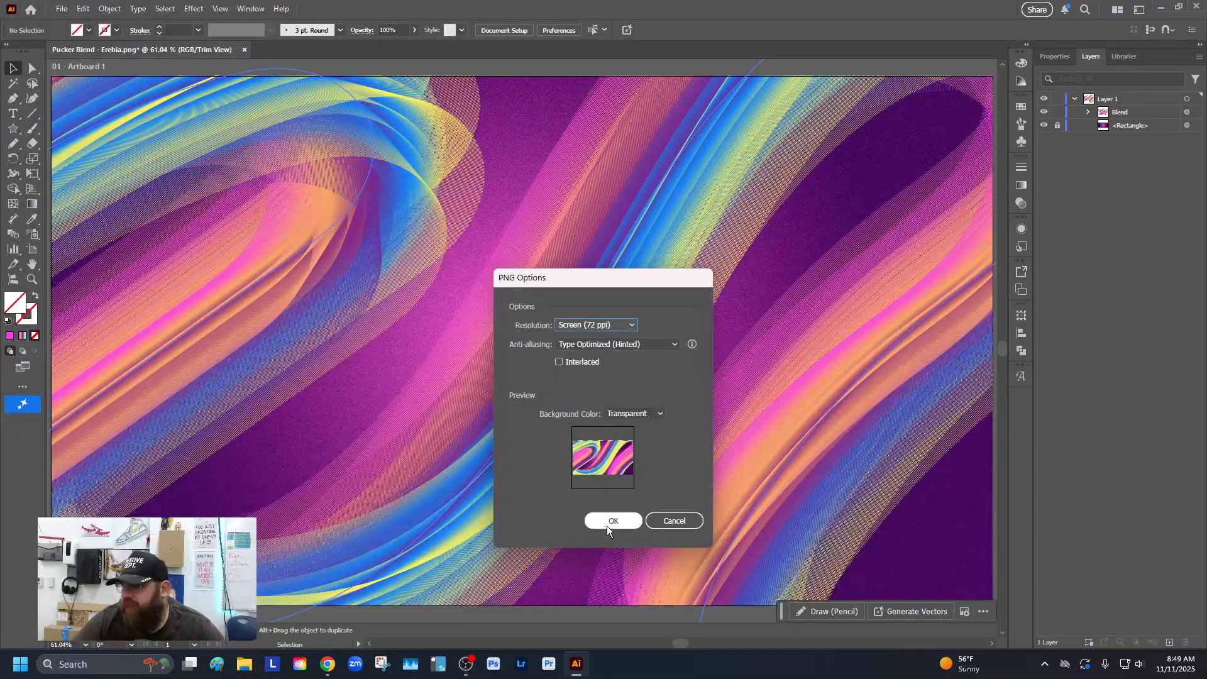
pyautogui.click(613, 519)
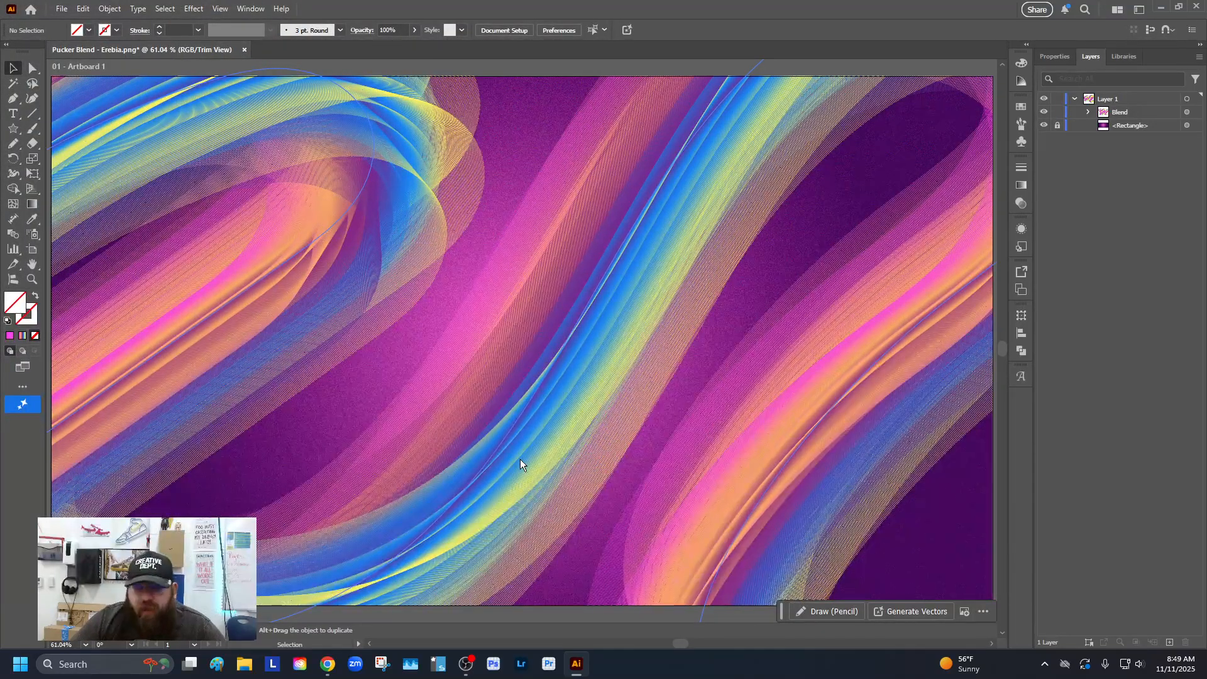